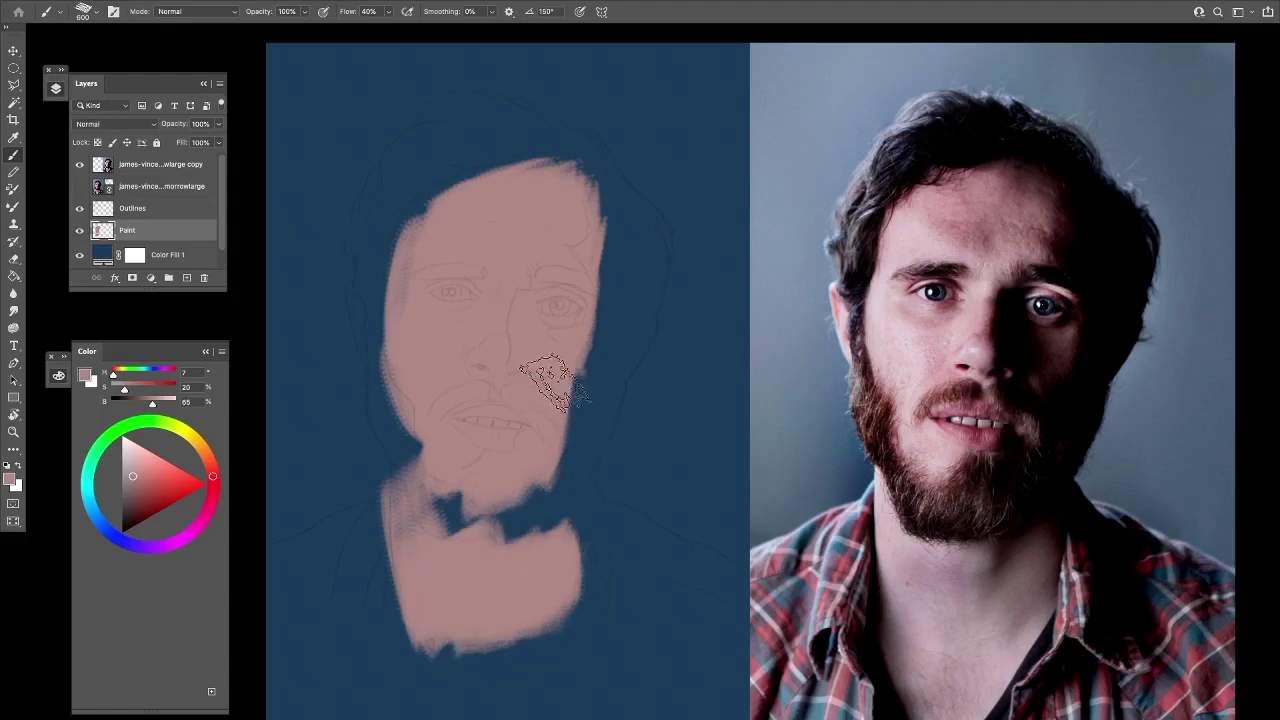
Paint brown shadow shapes over the shaded side of the painted face, from the eyes down to the chin
left_click_drag(526, 295, 520, 355)
mouse_move(475, 288)
left_mouse_down()
mouse_move(455, 318)
mouse_move(490, 282)
left_mouse_up()
mouse_move(545, 290)
left_mouse_down()
mouse_move(566, 348)
mouse_move(546, 340)
mouse_move(583, 320)
mouse_move(579, 250)
mouse_move(546, 428)
mouse_move(495, 468)
left_mouse_up()
Block in the beard, moustache and side hair in reddish brown with a larger brush
key("bracketright")
key("bracketright")
key("bracketright")
key("bracketright")
key("bracketright")
left_click(495, 468, "alt")
mouse_move(385, 340)
left_mouse_down()
mouse_move(430, 495)
mouse_move(370, 330)
left_mouse_up()
left_click_drag(490, 395, 435, 405)
mouse_move(480, 455)
left_mouse_down()
mouse_move(465, 478)
mouse_move(500, 530)
mouse_move(449, 491)
mouse_move(354, 291)
mouse_move(395, 200)
left_mouse_up()
Mix a very dark blue-purple and block in the hair and the shaded side of the beard
left_click(500, 530, "alt")
left_click(141, 549)
left_click_drag(141, 549, 128, 543)
mouse_move(380, 263)
left_mouse_down()
mouse_move(516, 138)
mouse_move(540, 155)
mouse_move(595, 150)
mouse_move(640, 228)
mouse_move(546, 522)
mouse_move(485, 505)
left_mouse_up()
Paint the dark shadow beside the nose, both eyebrows and the shadow beneath the nose
left_click(571, 523, "alt")
mouse_move(515, 390)
left_mouse_down()
mouse_move(530, 397)
mouse_move(520, 292)
mouse_move(510, 370)
mouse_move(532, 285)
mouse_move(585, 424)
mouse_move(515, 478)
left_mouse_up()
left_click_drag(478, 270, 428, 276)
left_click_drag(545, 272, 608, 286)
left_click_drag(487, 382, 488, 402)
Paint a muted red patch under the lit eye, shifting the colour to hue 12, saturation 53, brightness 55
left_click(213, 483)
left_click(141, 495)
left_click(464, 305)
left_click(220, 474)
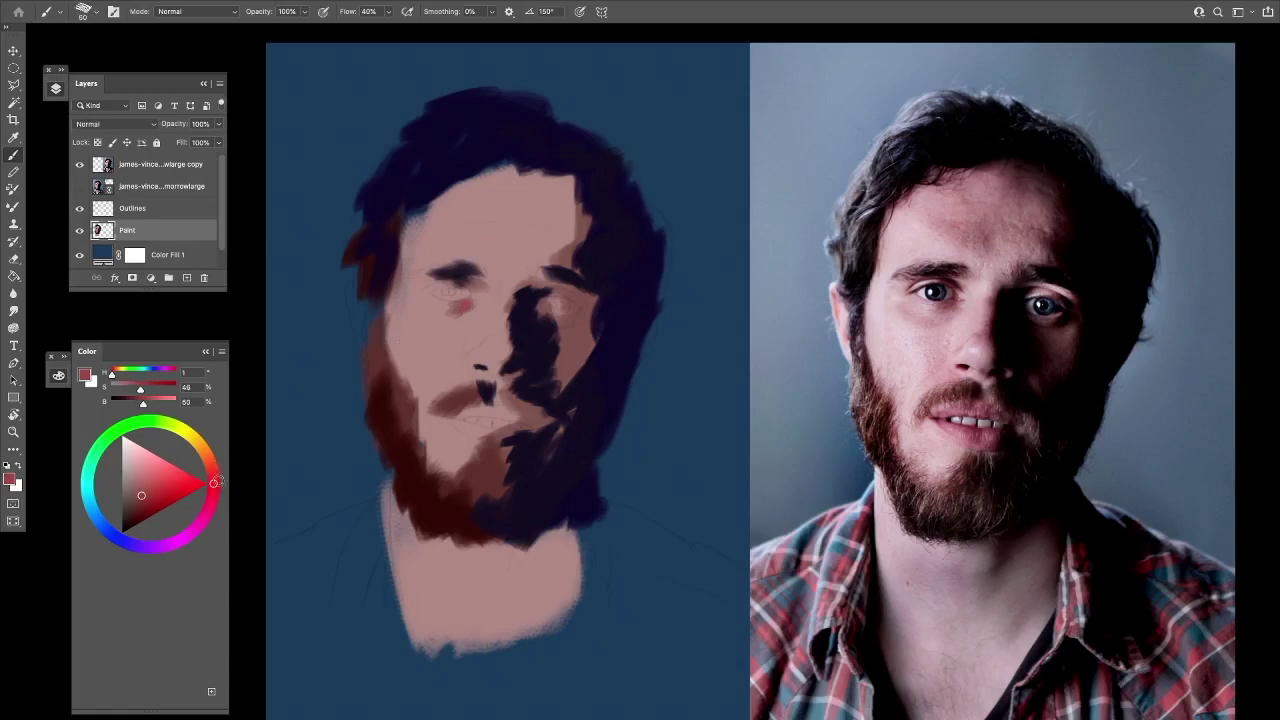
left_click(212, 471)
left_click(146, 493)
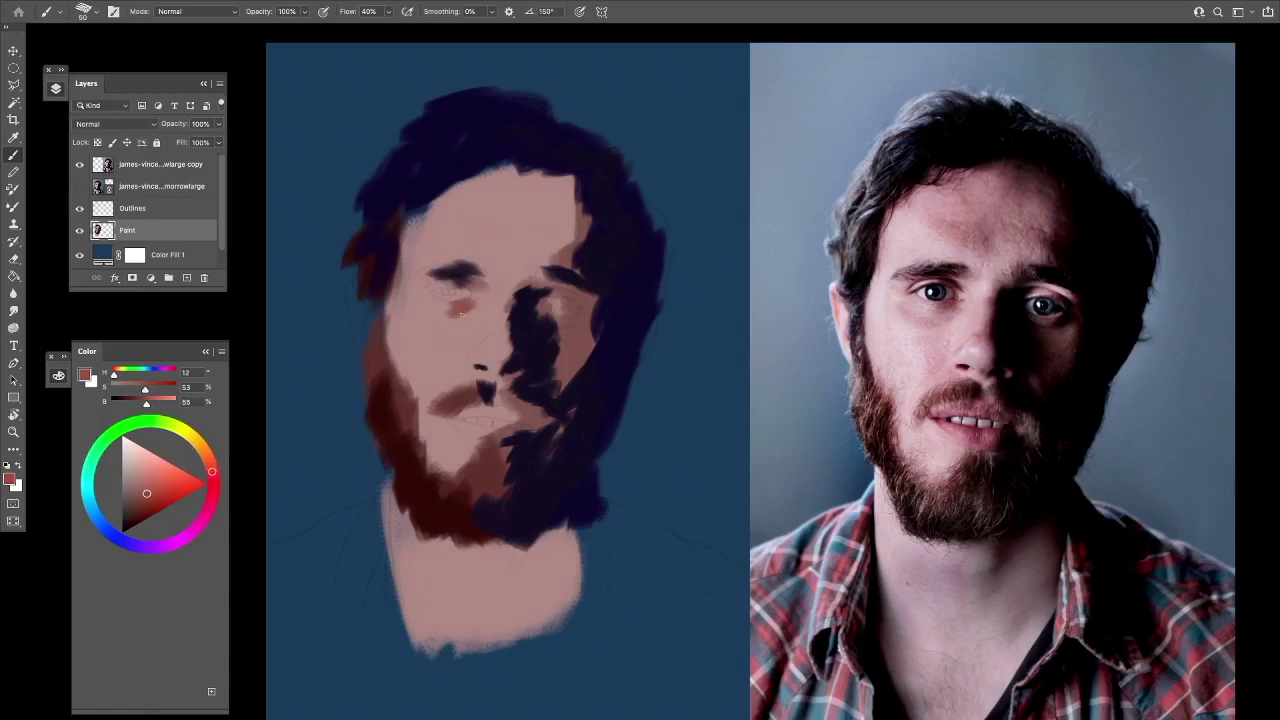
Mix a softer muted red and block in the lips
left_click(213, 478)
left_click(144, 489)
mouse_move(455, 414)
left_mouse_down()
mouse_move(515, 412)
mouse_move(510, 440)
mouse_move(458, 430)
left_mouse_up()
Mix a dusky red (hue 355, saturation 45, brightness 44) and glaze the forehead with a larger brush
left_click(213, 490)
left_click(139, 500)
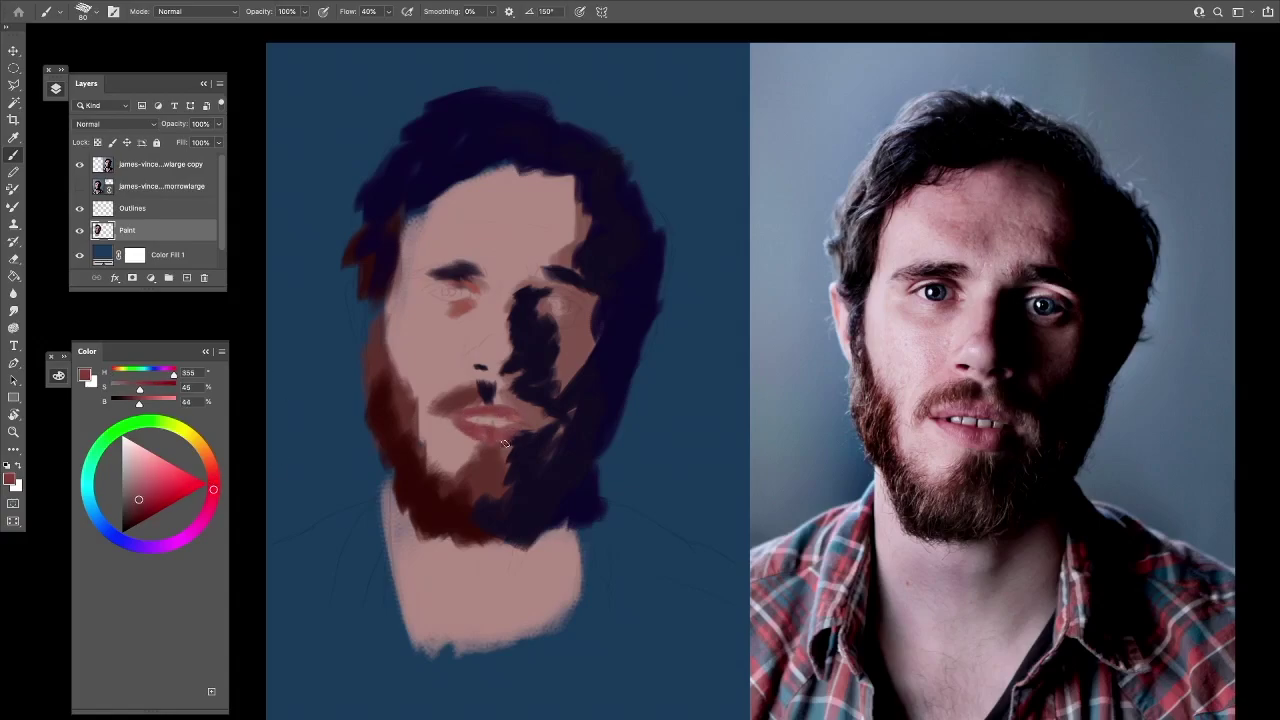
key("bracketright")
key("bracketright")
key("bracketright")
key("bracketright")
mouse_move(413, 212)
left_mouse_down()
mouse_move(487, 229)
mouse_move(464, 208)
mouse_move(546, 193)
mouse_move(590, 215)
left_mouse_up()
Add dark red shading along the side of the nose up to the inner brow with a smaller brush
left_click(526, 334, "alt")
key("bracketleft")
key("bracketleft")
key("bracketleft")
key("bracketleft")
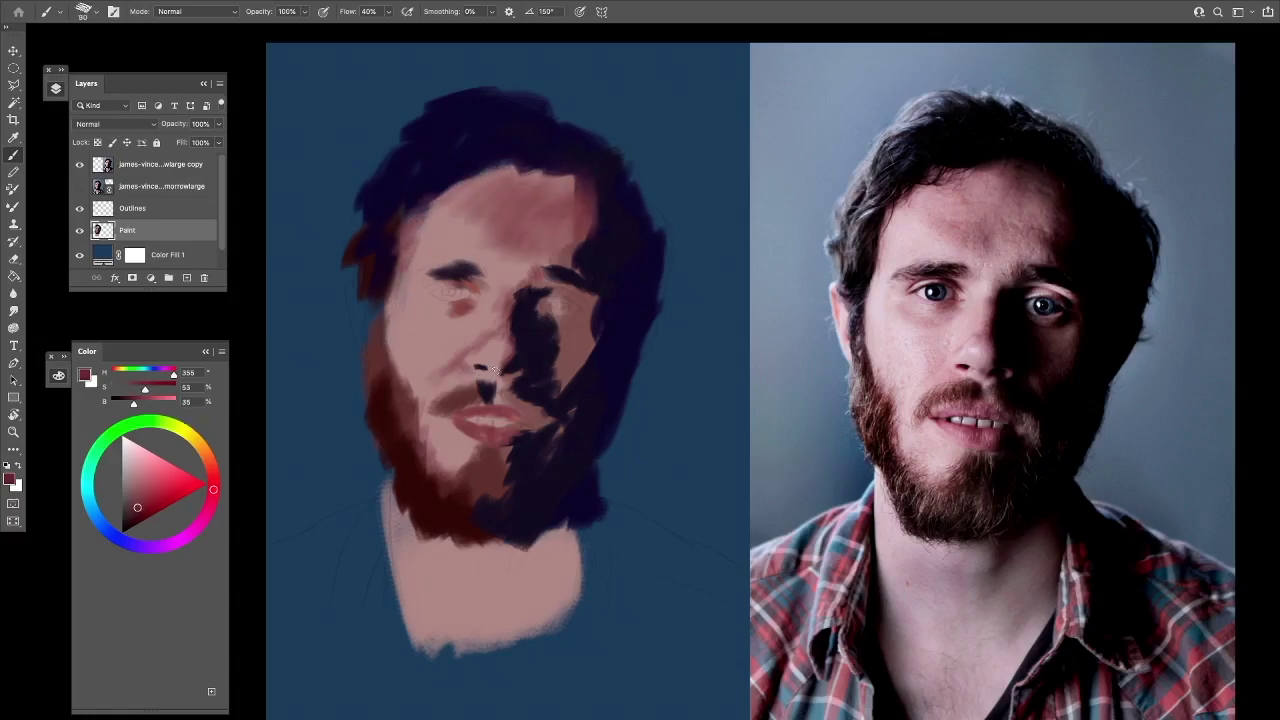
left_click_drag(501, 341, 527, 287)
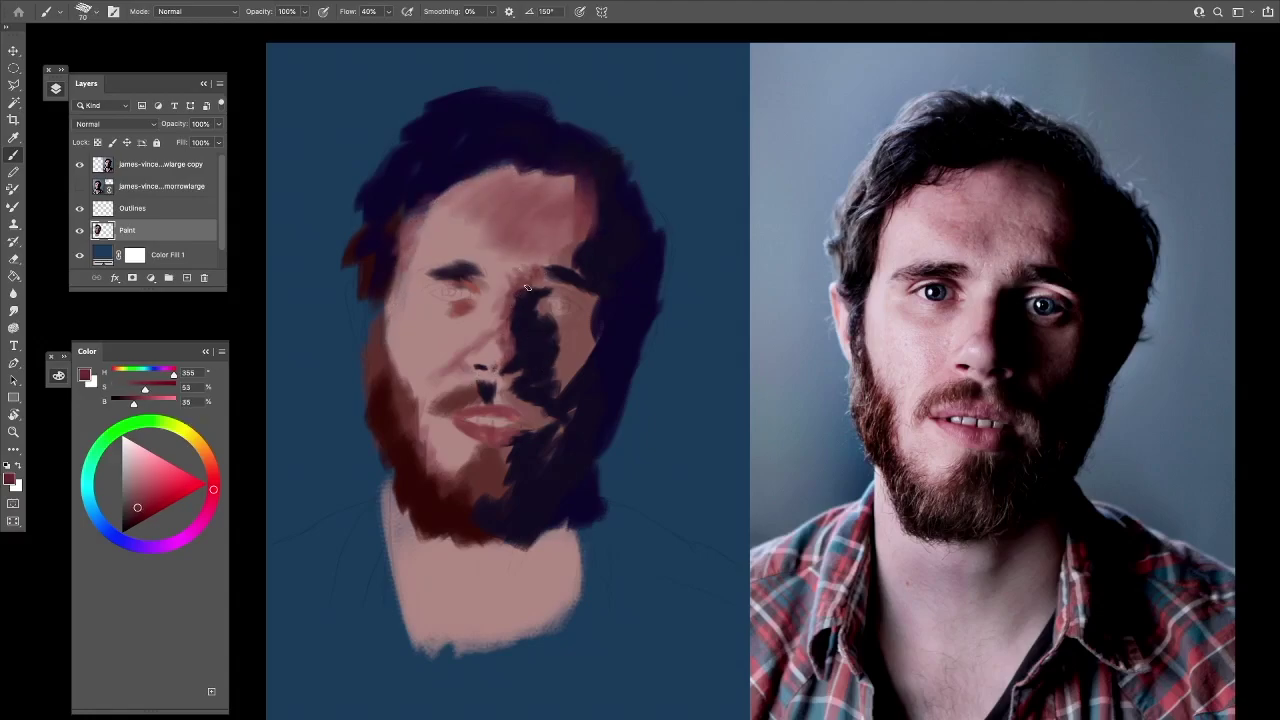
Glaze the shaded cheek and the area around the shaded eye with dark brown, using a larger brush
left_click(570, 314, "alt")
key("bracketright")
key("bracketright")
key("bracketright")
key("bracketright")
mouse_move(556, 328)
left_mouse_down()
mouse_move(561, 384)
mouse_move(591, 347)
left_mouse_up()
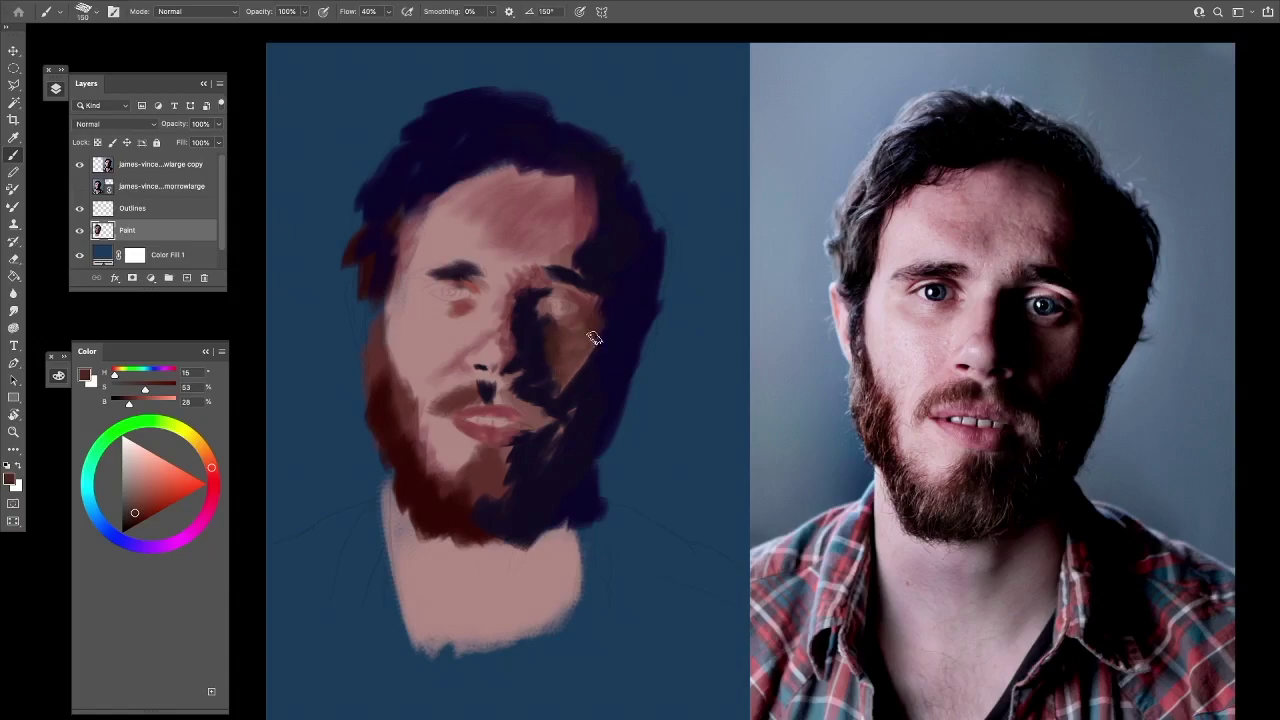
Outline the shaded eye in dark purple with a smaller brush, and paint the ear in reddish skin tones
left_click(538, 282, "alt")
key("bracketleft")
key("bracketleft")
key("bracketleft")
key("bracketleft")
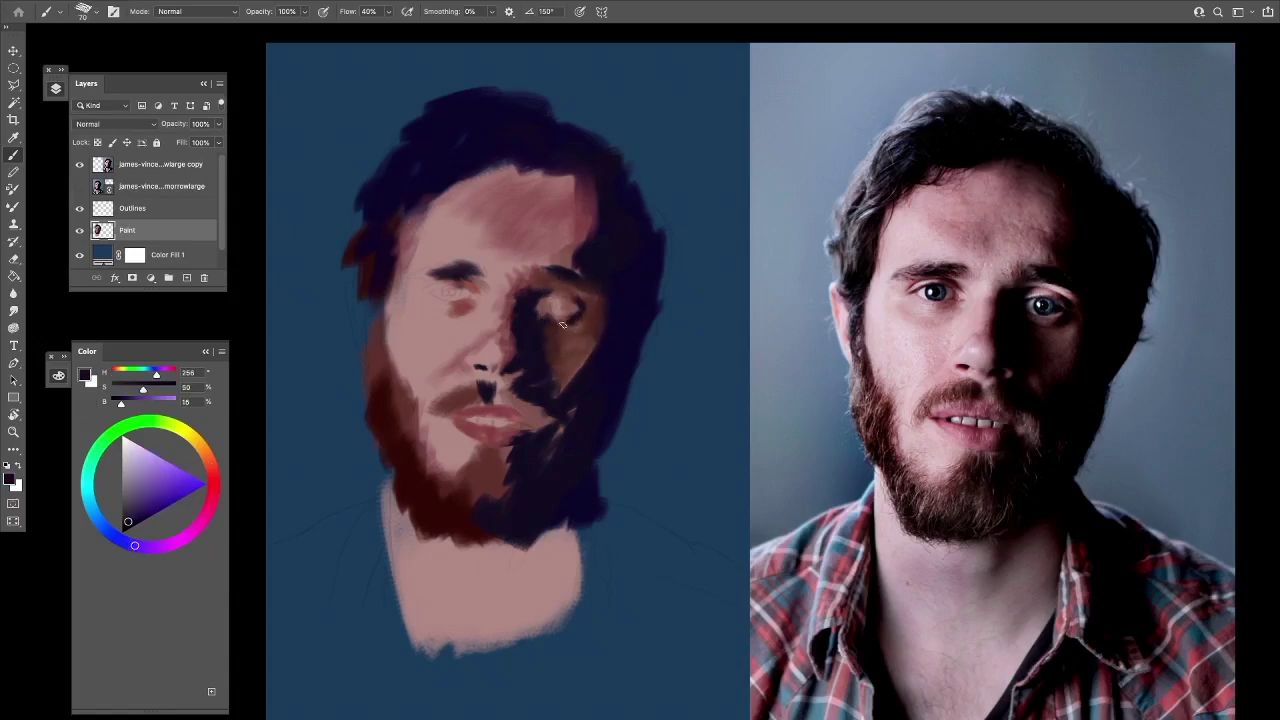
left_click(375, 308, "alt")
mouse_move(352, 286)
left_mouse_down()
mouse_move(360, 352)
mouse_move(354, 302)
left_mouse_up()
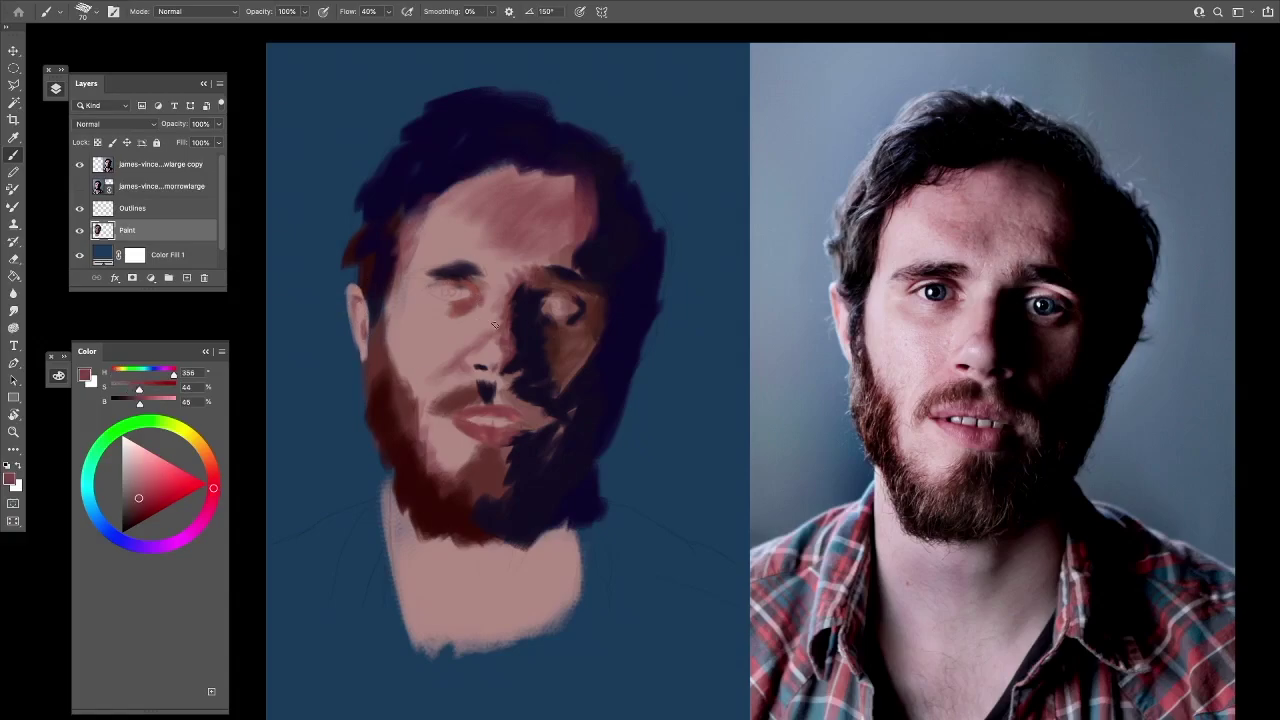
Paint pale pink highlights on the lit cheek with a much larger brush
key("bracketright")
key("bracketright")
key("bracketright")
key("bracketright")
key("bracketright")
key("bracketright")
mouse_move(400, 248)
left_mouse_down()
mouse_move(418, 350)
mouse_move(462, 380)
left_mouse_up()
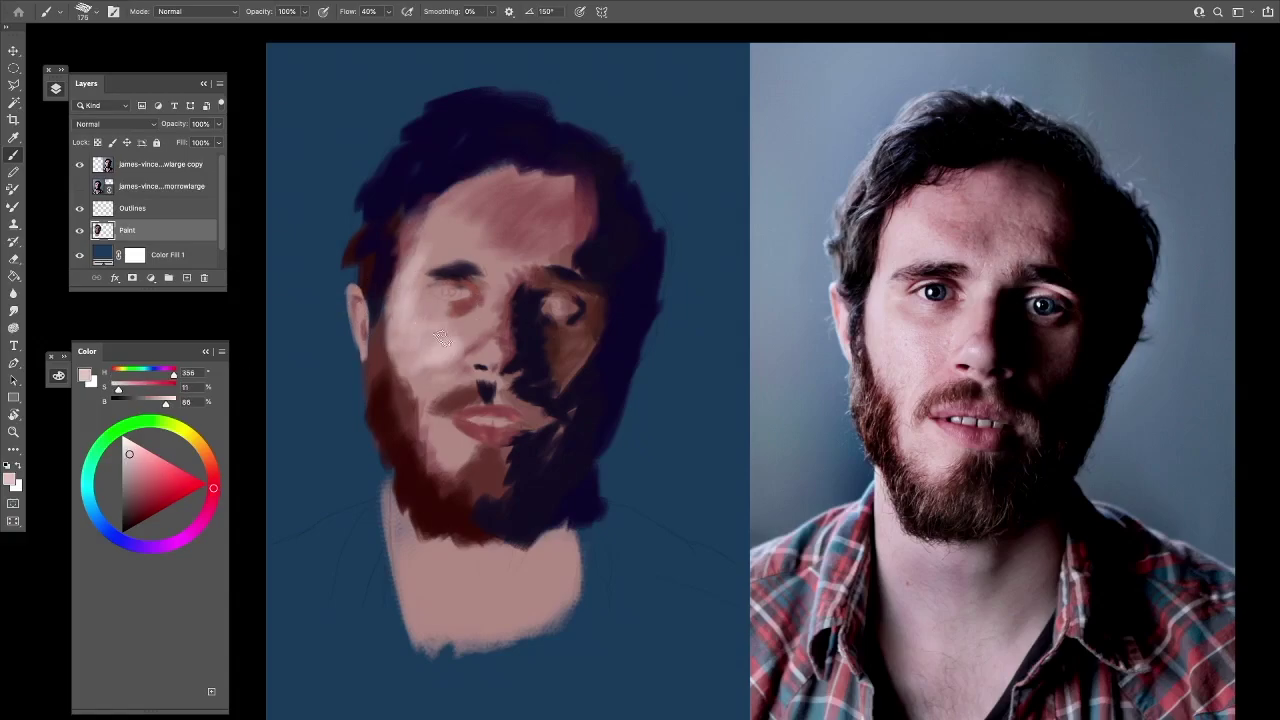
Extend the pale pink highlights over the forehead, chin, nose bridge, shaded eyelid and side of the lit cheek
left_click_drag(438, 202, 505, 262)
left_click_drag(448, 440, 462, 470)
mouse_move(488, 240)
left_mouse_down()
mouse_move(530, 276)
mouse_move(578, 276)
mouse_move(567, 296)
left_mouse_up()
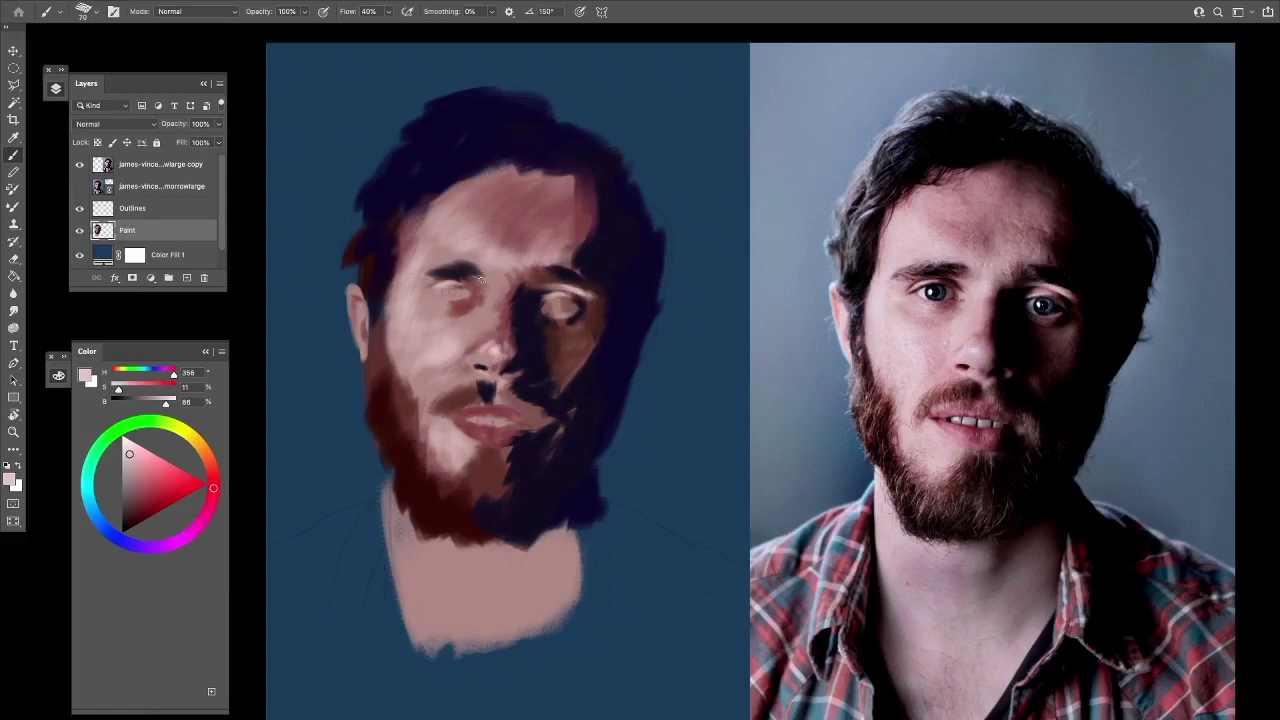
left_click_drag(493, 290, 506, 284)
left_click_drag(430, 350, 418, 405)
left_click_drag(425, 325, 410, 285)
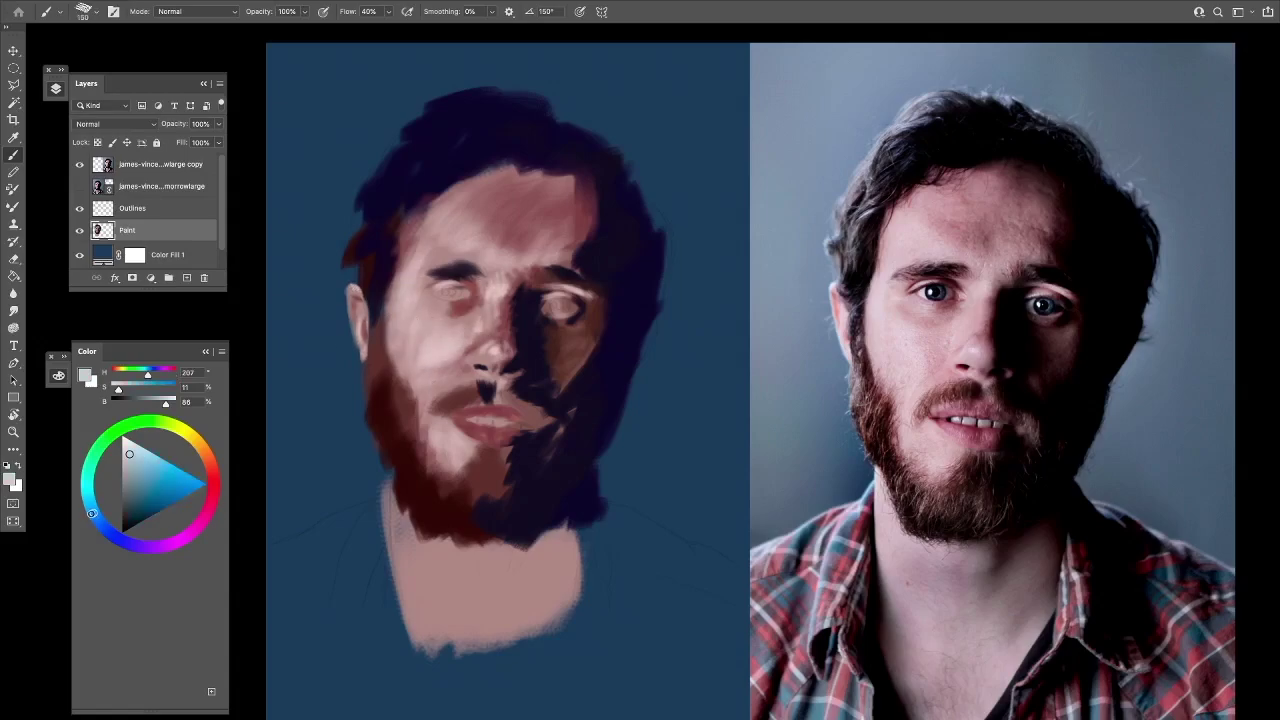
Paint the white of the lit eye in pale blue-grey and blend its corners with sampled tones
left_click(92, 516)
key("ctrl+plus")
key("ctrl+plus")
left_click(340, 280, "alt")
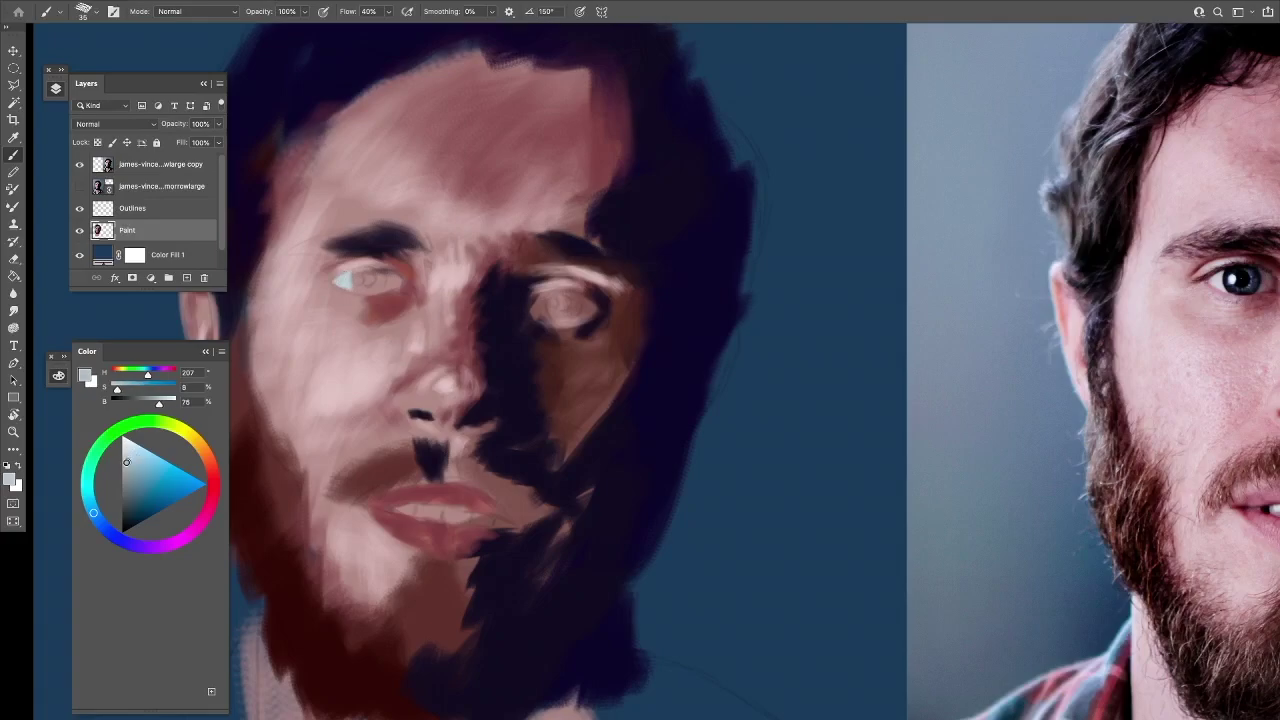
left_click(319, 251, "alt")
left_click(414, 276, "alt")
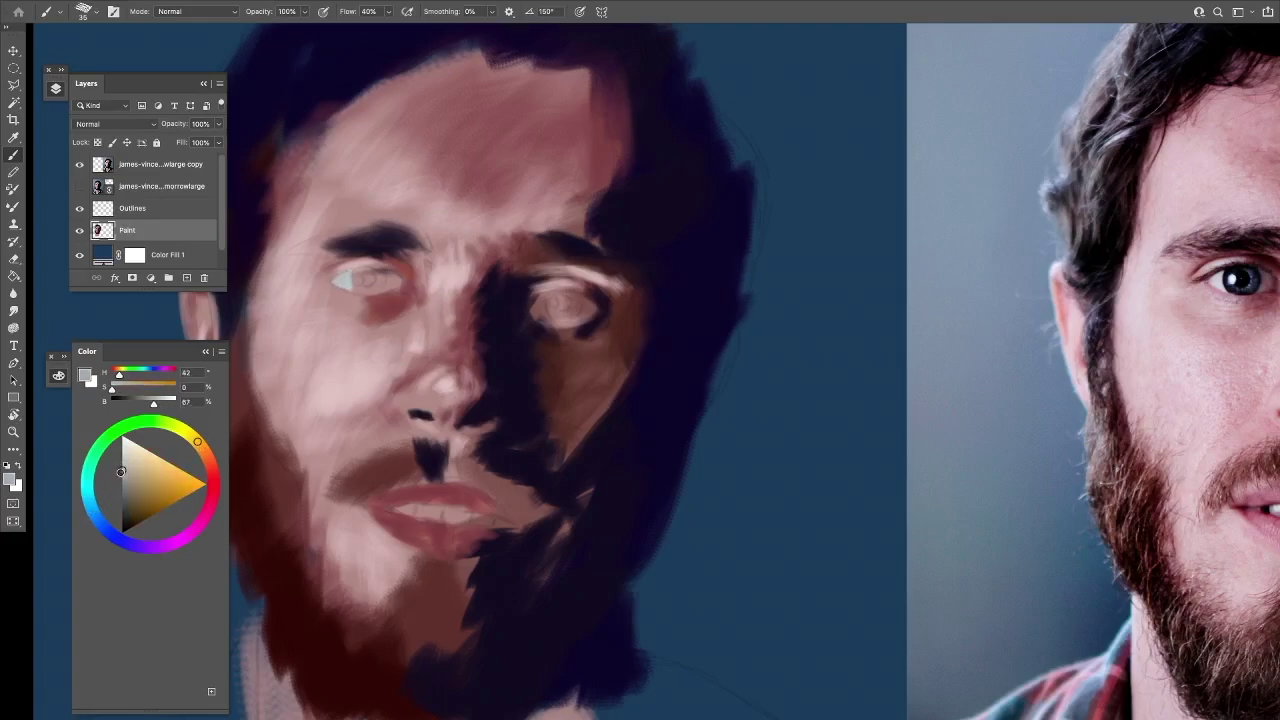
left_click(397, 282, "alt")
left_click(396, 284, "alt")
left_click(342, 285, "alt")
left_click(337, 291, "alt")
Paint a teal-blue iris with a dark pupil in the lit eye
mouse_move(378, 280)
left_mouse_down()
mouse_move(365, 286)
mouse_move(360, 270)
mouse_move(382, 274)
left_mouse_up()
left_click(403, 268, "alt")
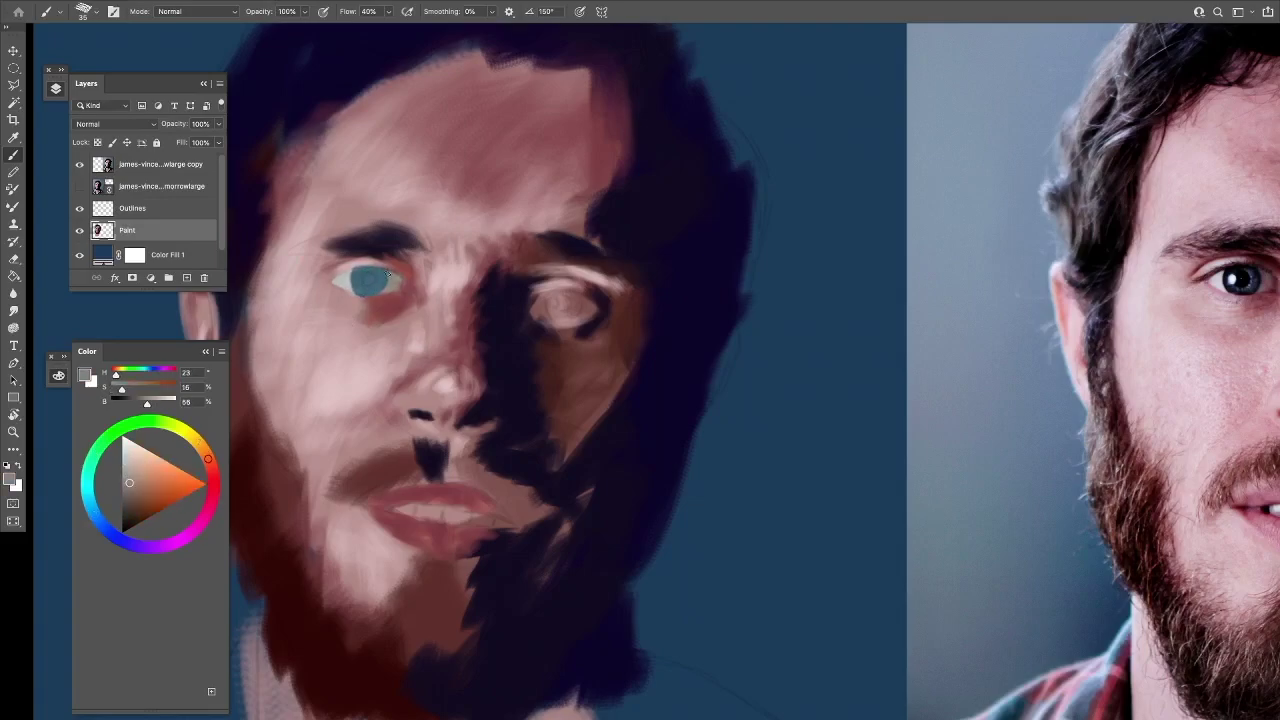
left_click(408, 288, "alt")
left_click(228, 340, "alt")
left_click(376, 270, "alt")
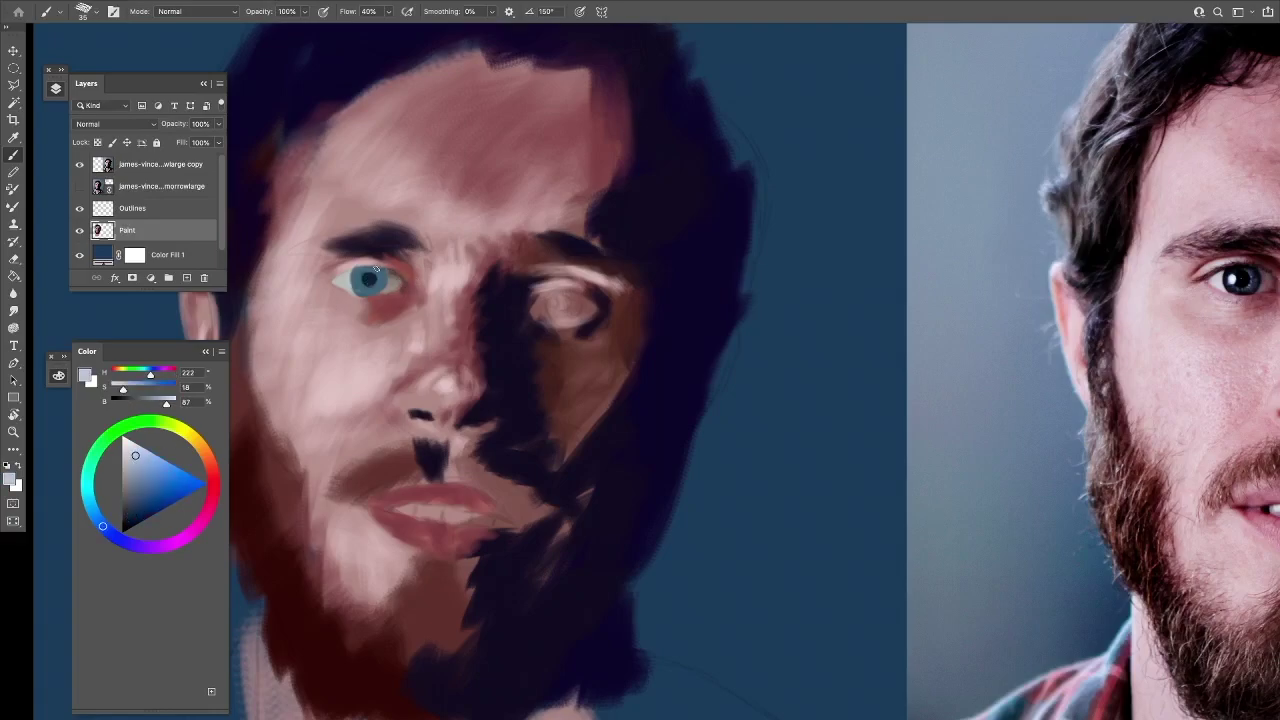
Shade the iris of the lit eye with dark blues to build up its rim and inner ring
left_click_drag(135, 455, 138, 509)
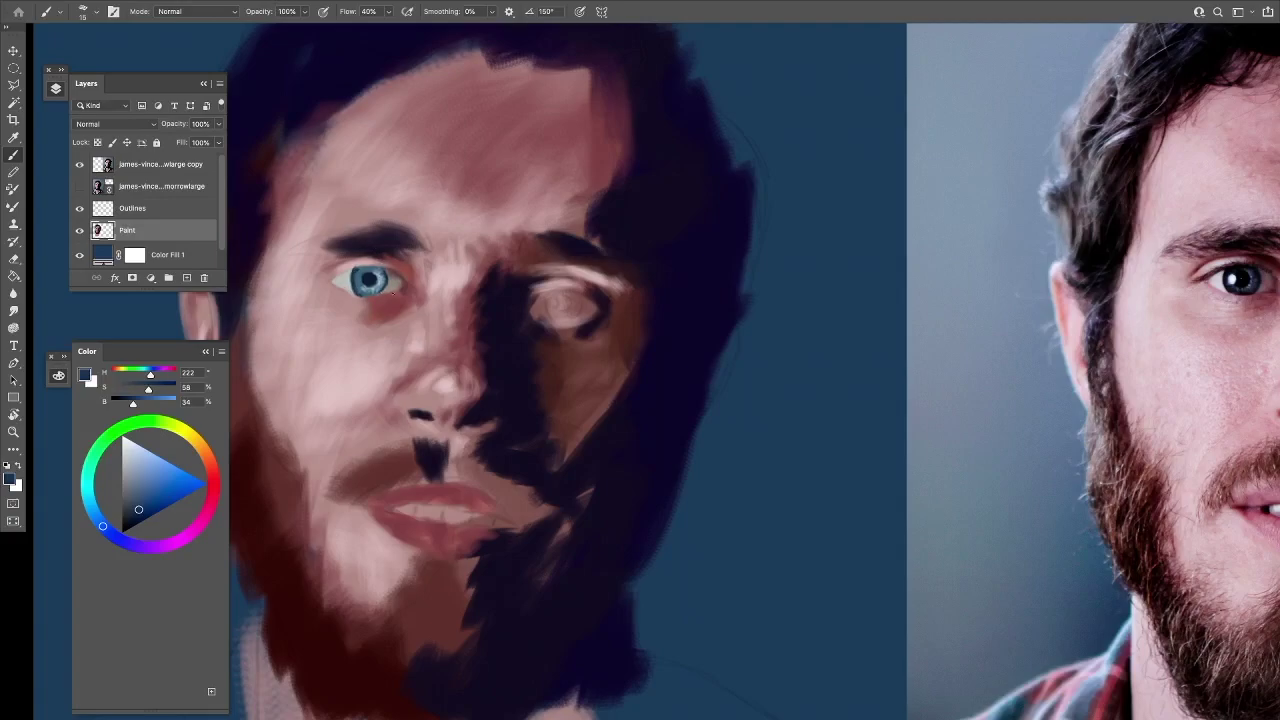
left_click(364, 293, "alt")
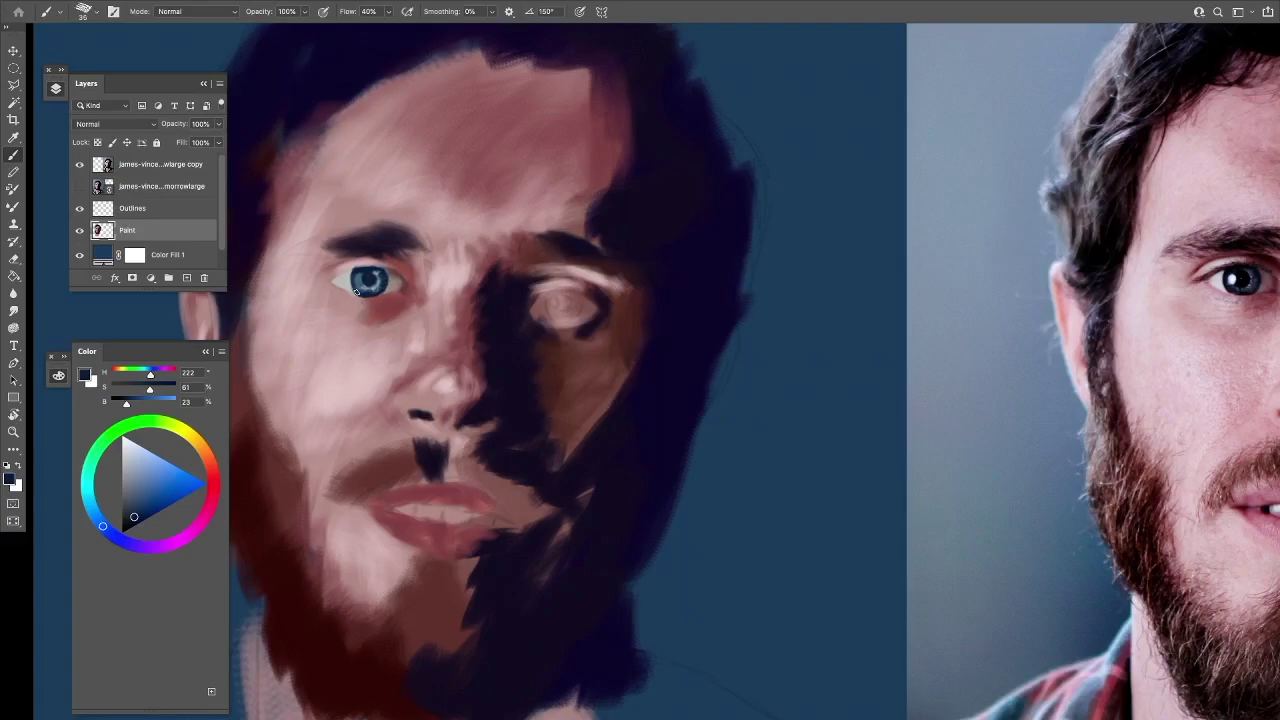
left_click(141, 514)
left_click(382, 278, "alt")
left_click(370, 281, "alt")
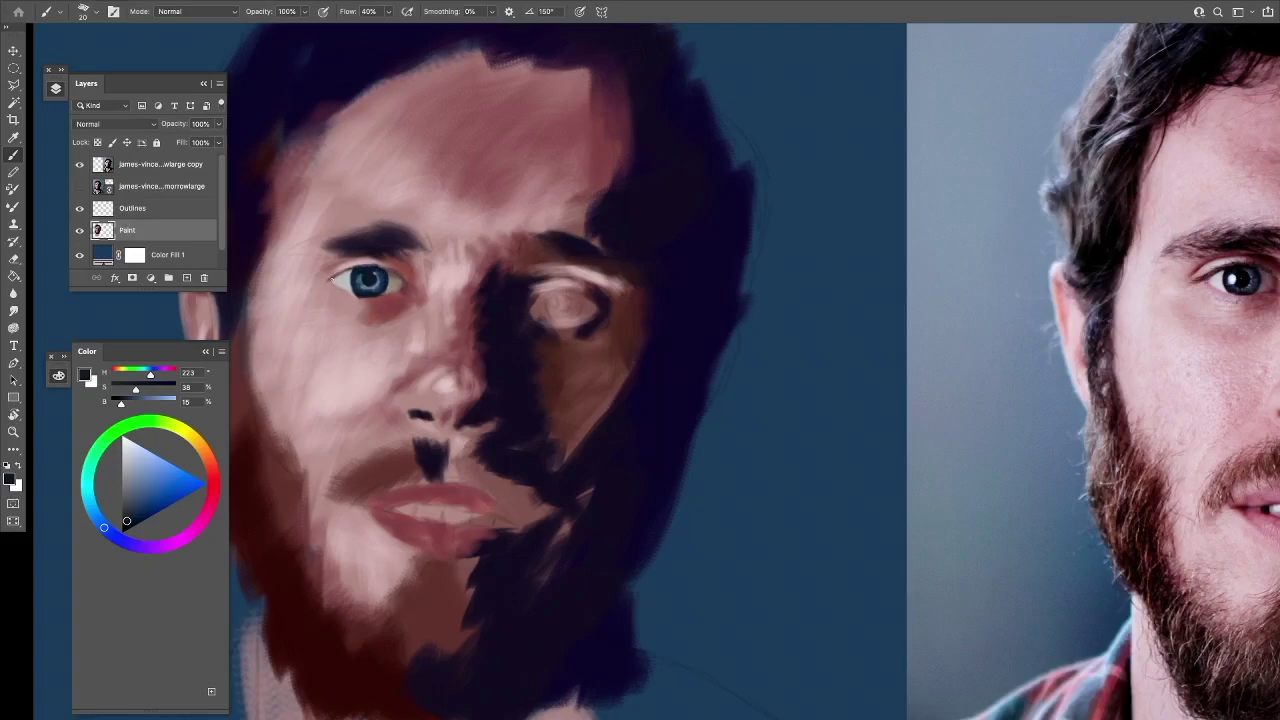
Define the lit eye's lid lines, deepen its pupil and add a light catchlight
scroll(392, 277, "right", 2)
scroll(392, 277, "down", 1)
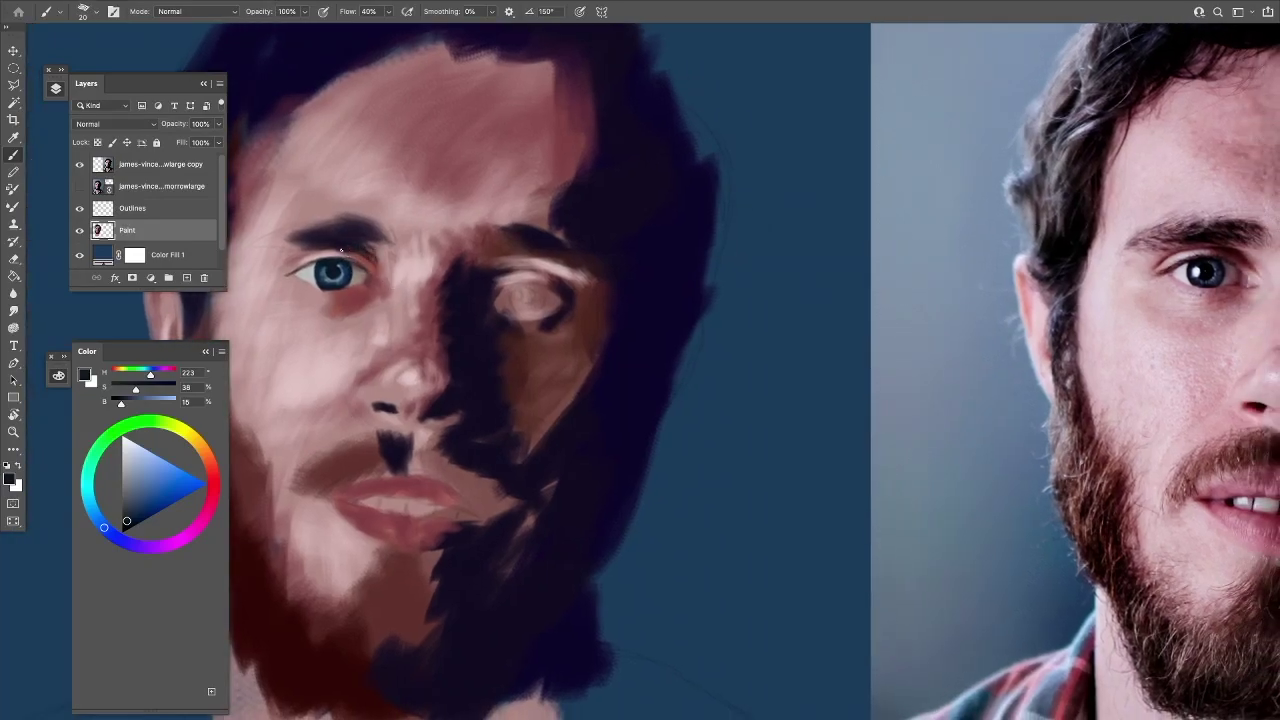
left_click(290, 262, "alt")
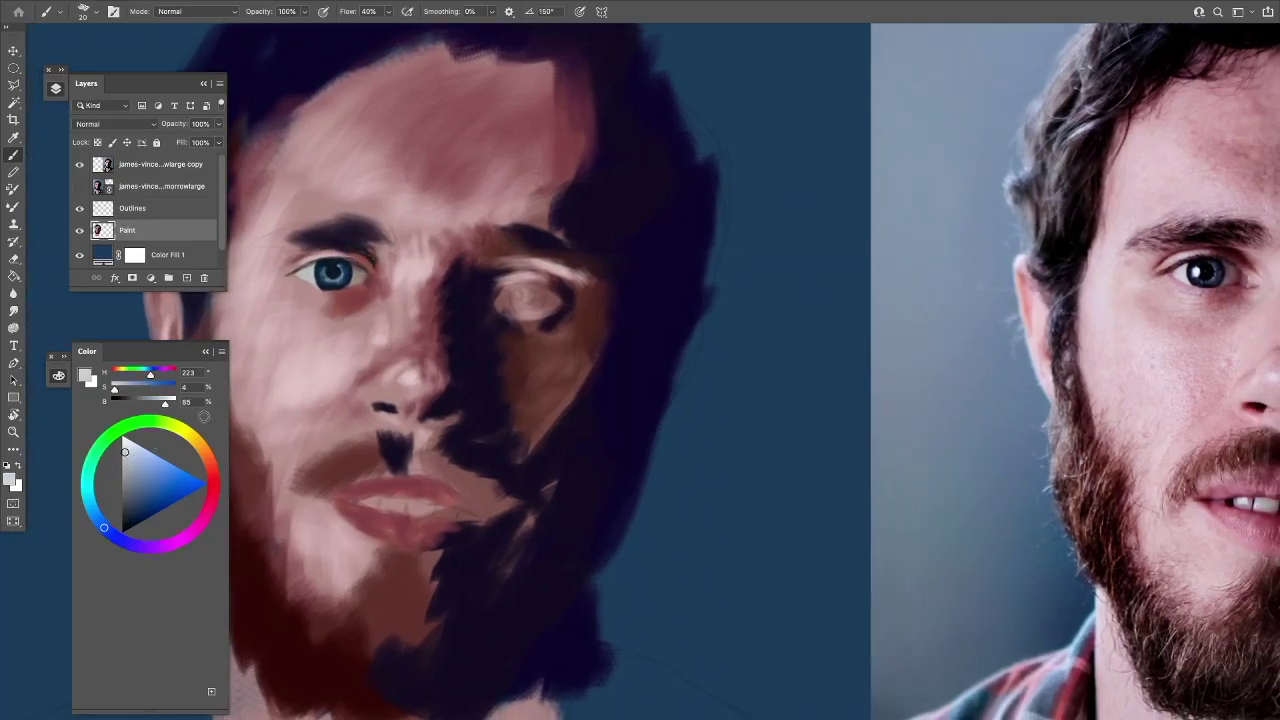
left_click(342, 267, "alt")
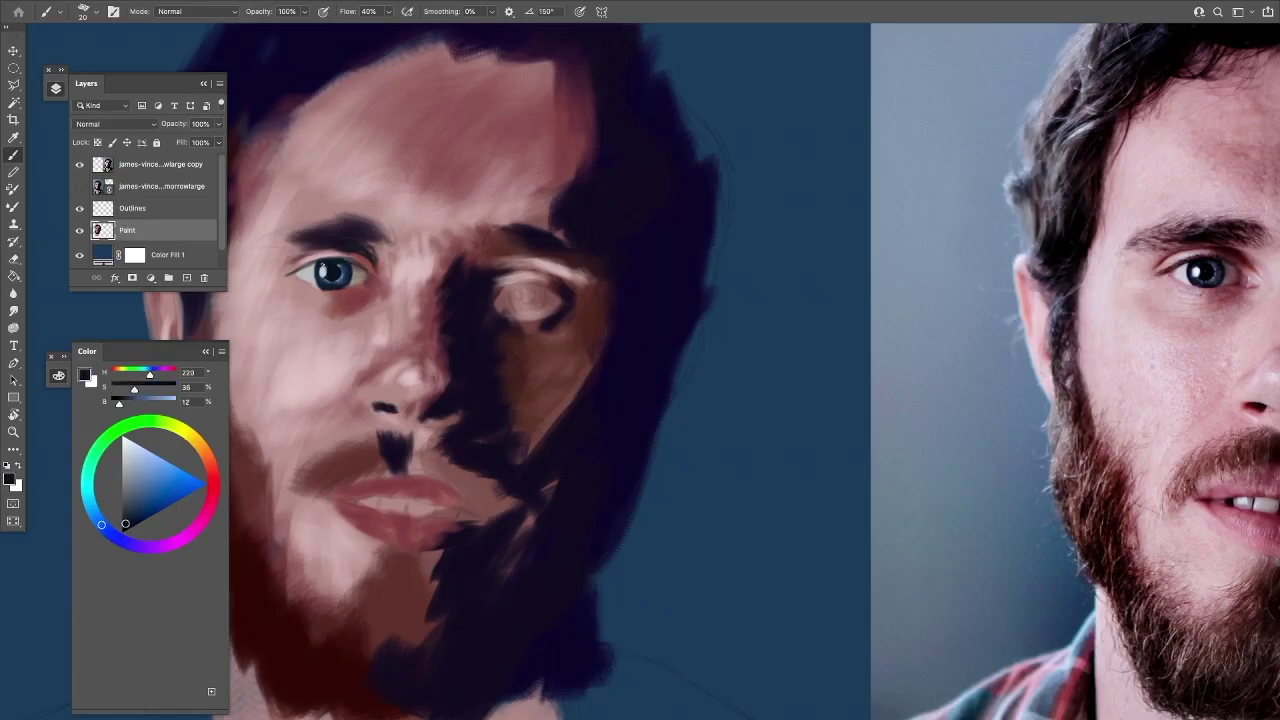
left_click(345, 258, "alt")
left_click_drag(338, 281, 326, 283)
left_click(346, 266, "alt")
left_click(298, 270, "alt")
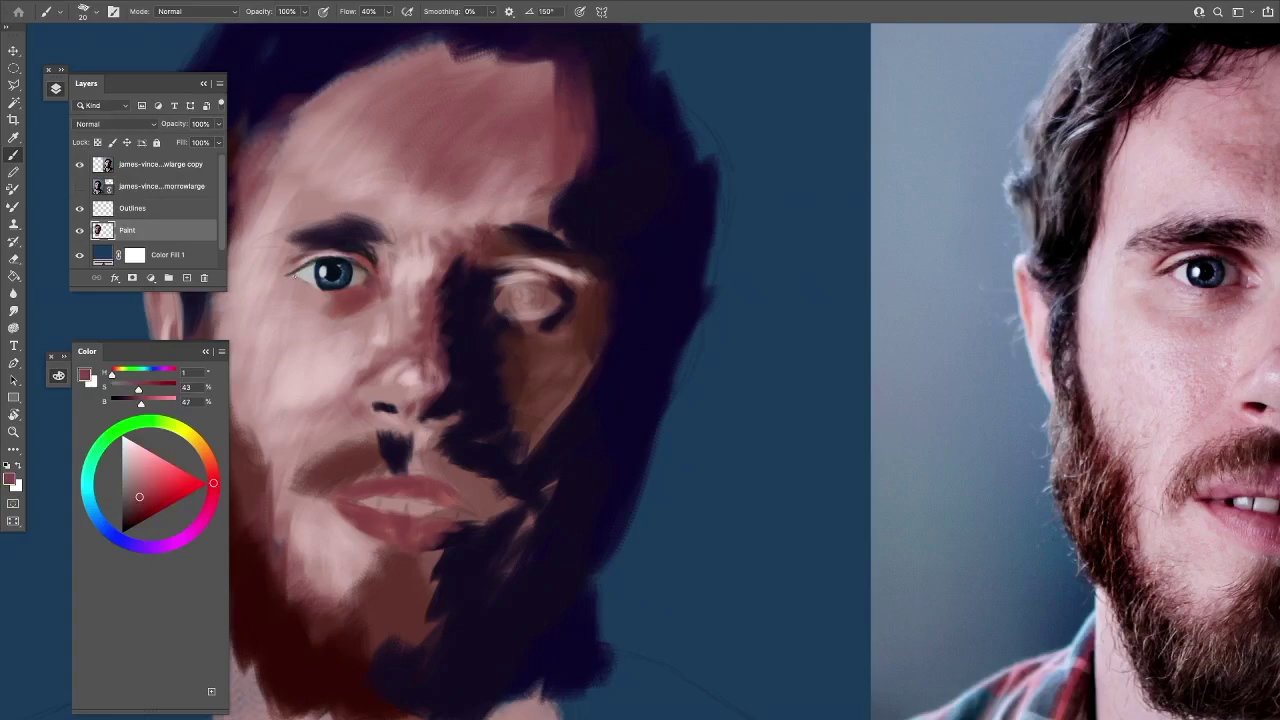
Extend and reshape the eyebrow above the lit eye with dark strokes, using a slightly larger brush
key("bracketright")
key("bracketright")
left_click(300, 238, "alt")
mouse_move(264, 244)
left_mouse_down()
mouse_move(296, 220)
mouse_move(285, 238)
mouse_move(366, 220)
left_mouse_up()
left_click(322, 192, "alt")
left_click(270, 240, "alt")
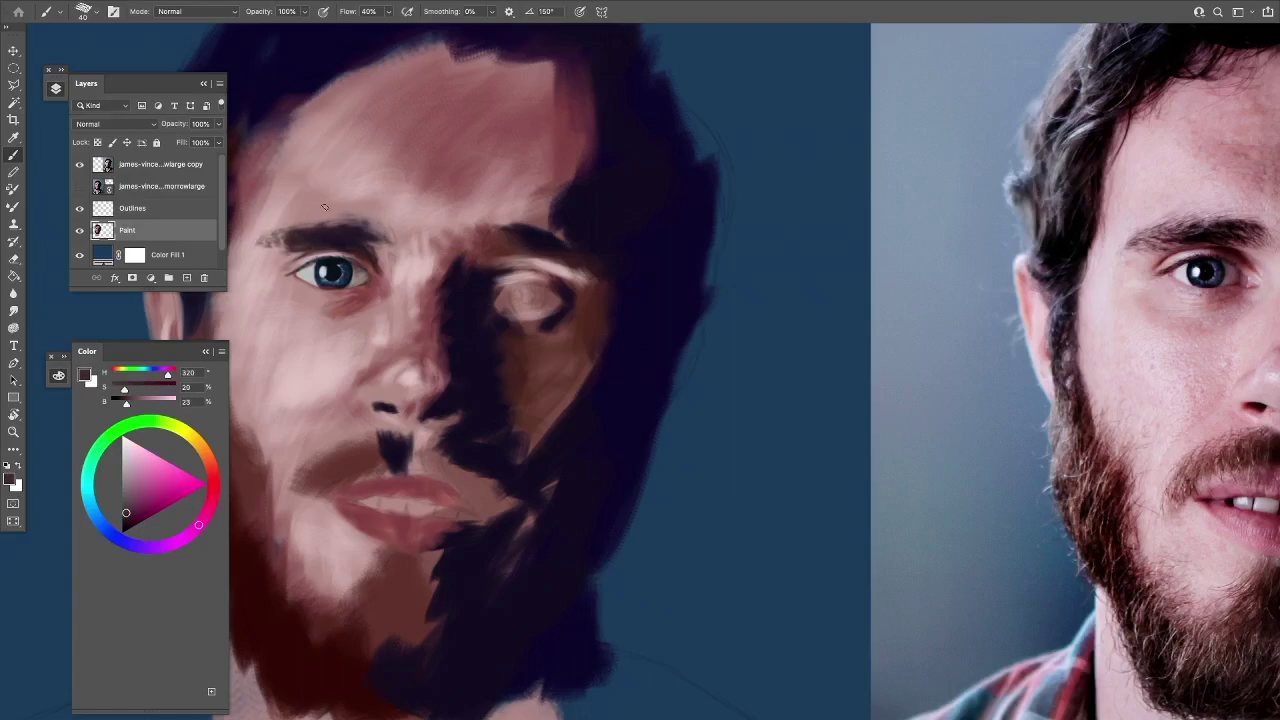
Blend sampled skin tones over the upper eyelid and the area under the lit eye
left_click(375, 257, "alt")
left_click_drag(350, 244, 287, 254)
mouse_move(285, 298)
left_mouse_down()
mouse_move(320, 322)
mouse_move(390, 285)
mouse_move(378, 340)
left_mouse_up()
left_click(370, 304, "alt")
left_click(393, 315, "alt")
left_click(368, 319, "alt")
Smooth the nose bridge and side with sampled skin tones and refine the edge of the dark shadow
left_click(371, 255, "alt")
left_click_drag(380, 280, 397, 362)
mouse_move(390, 225)
left_mouse_down()
mouse_move(355, 250)
mouse_move(328, 392)
mouse_move(370, 390)
mouse_move(372, 300)
mouse_move(400, 380)
mouse_move(405, 310)
mouse_move(392, 340)
mouse_move(412, 263)
left_mouse_up()
left_click(400, 380, "alt")
left_click(395, 320, "alt")
left_click(412, 261, "alt")
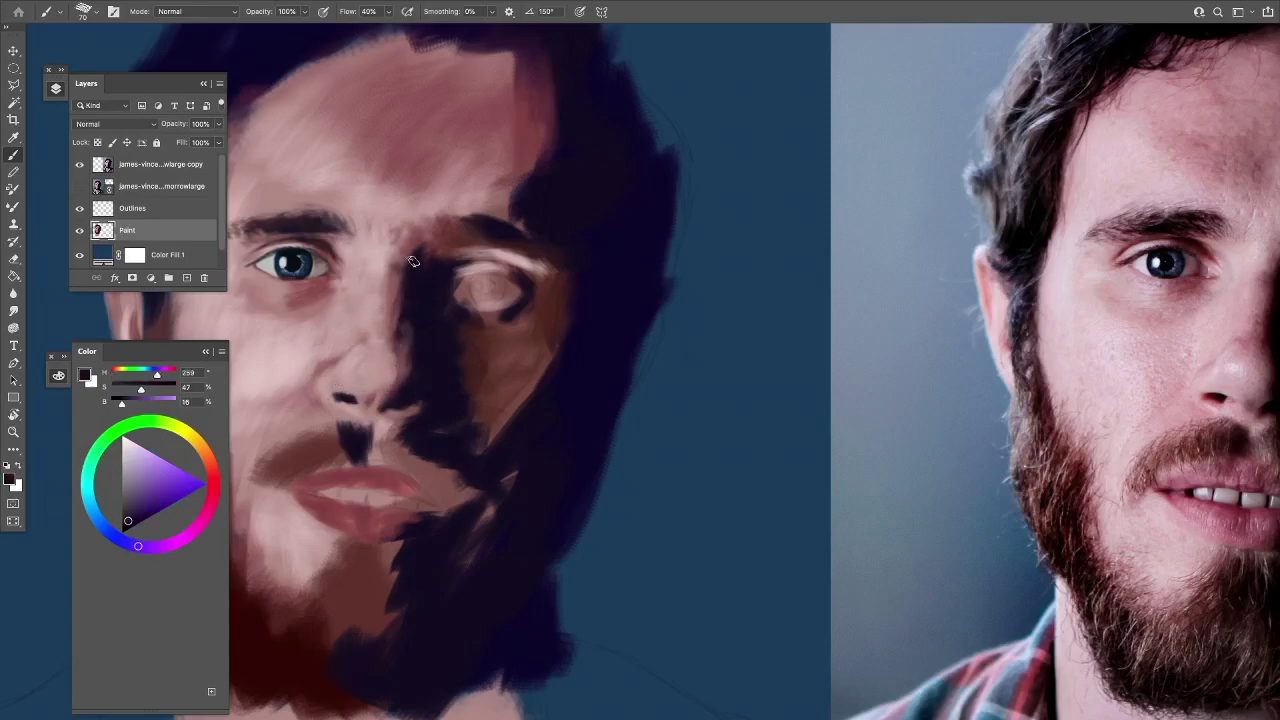
Refine the nostril and the underside of the nose with sampled reds and dark purples
left_click(328, 406, "alt")
left_click(358, 397, "alt")
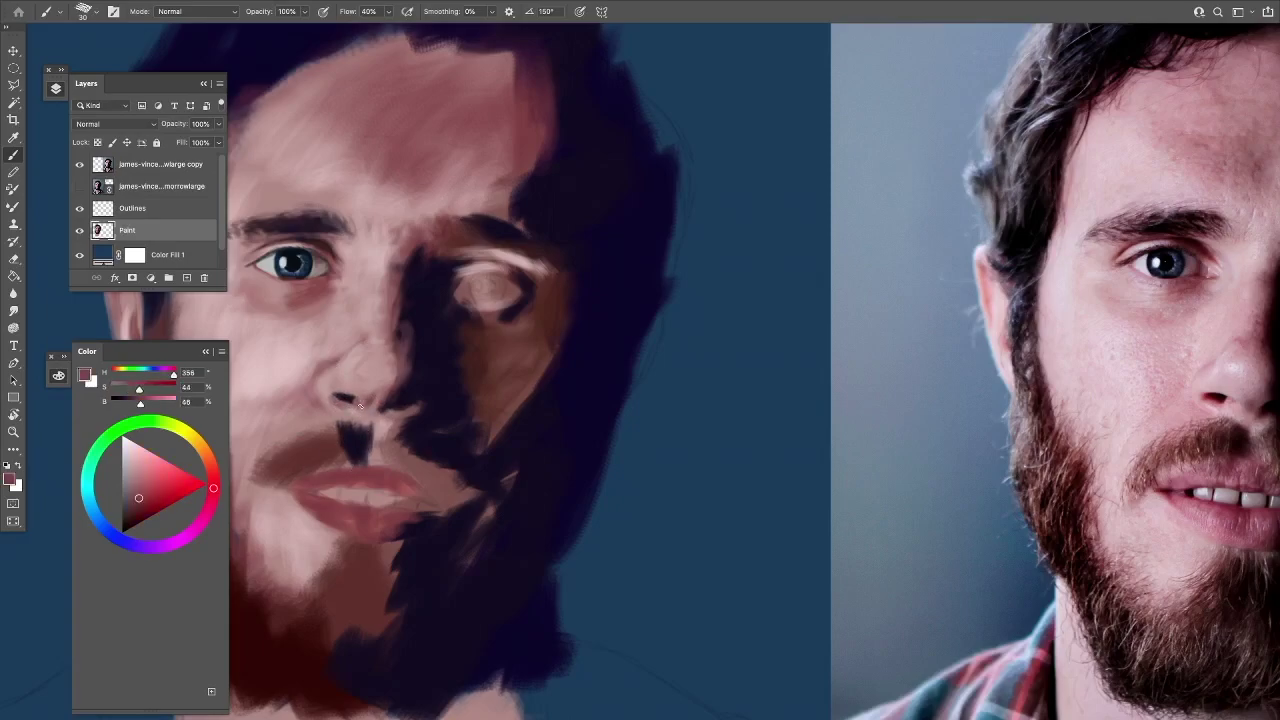
left_click(322, 394, "alt")
left_click(362, 398, "alt")
left_click(354, 401, "alt")
left_click(369, 400, "alt")
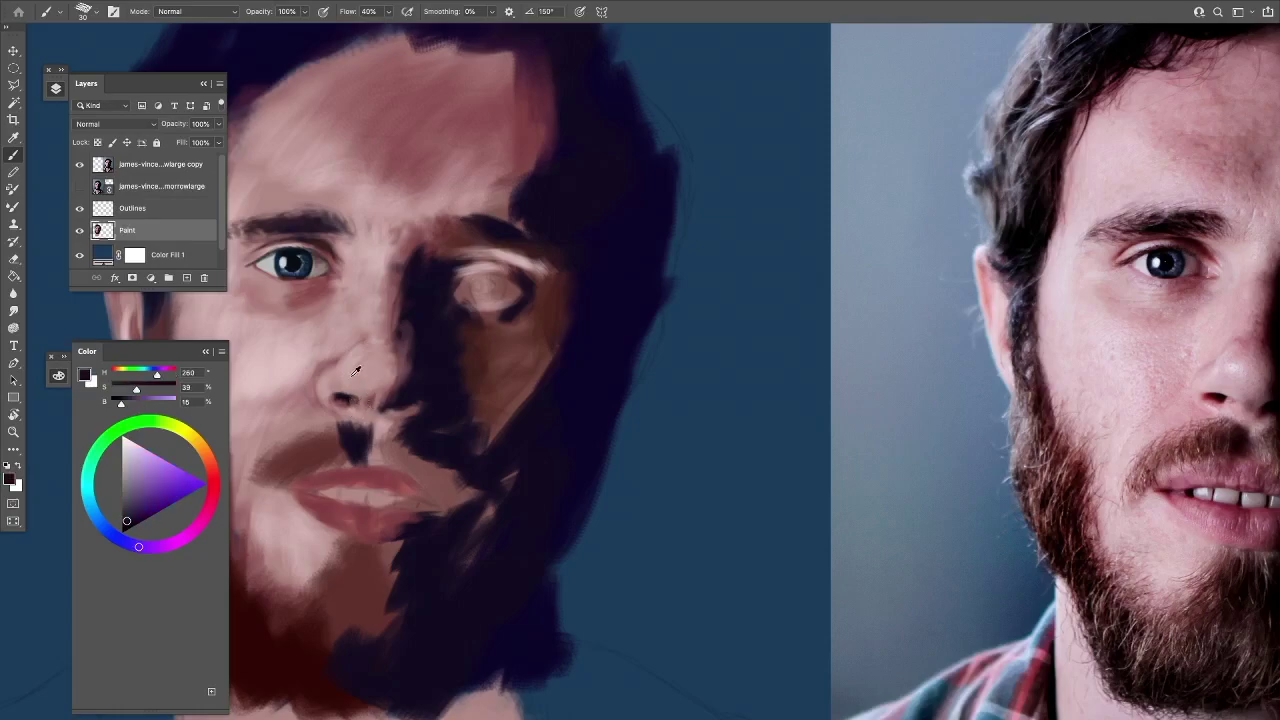
Blend sampled pinks over the nose tip, the nostril wing and the adjacent lit cheek
left_click(338, 381, "alt")
left_click(344, 364, "alt")
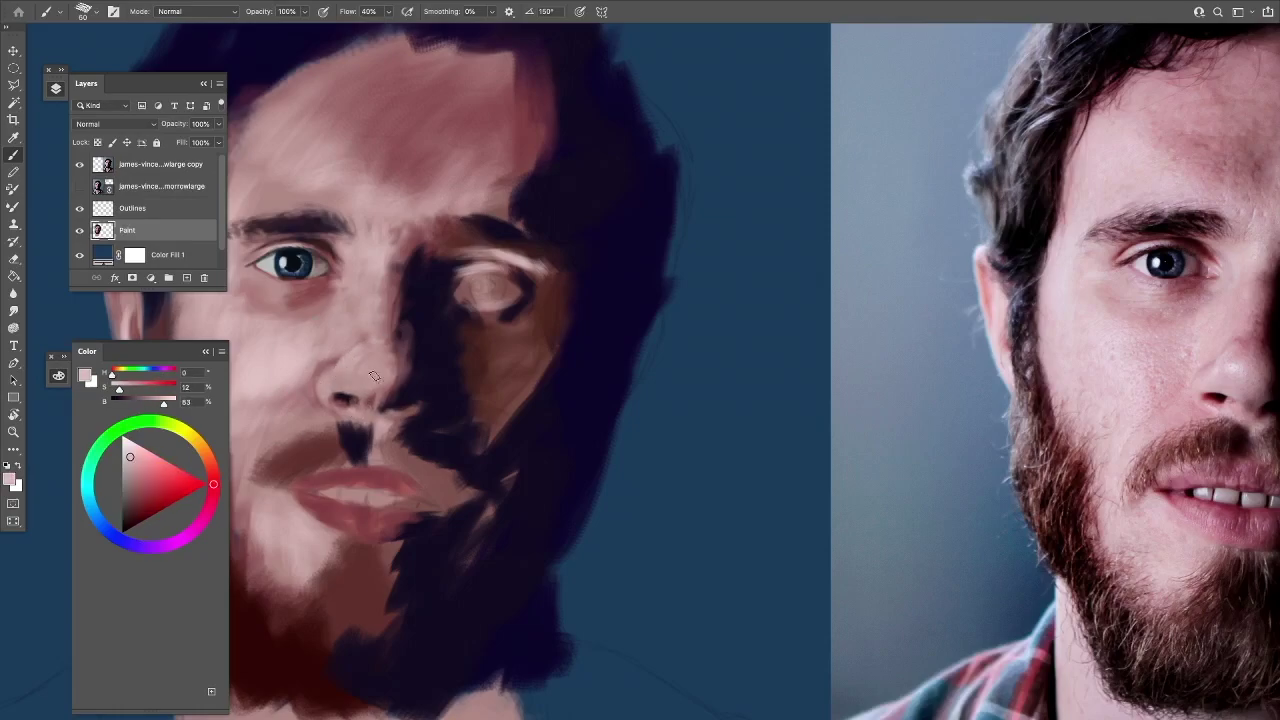
left_click(366, 363, "alt")
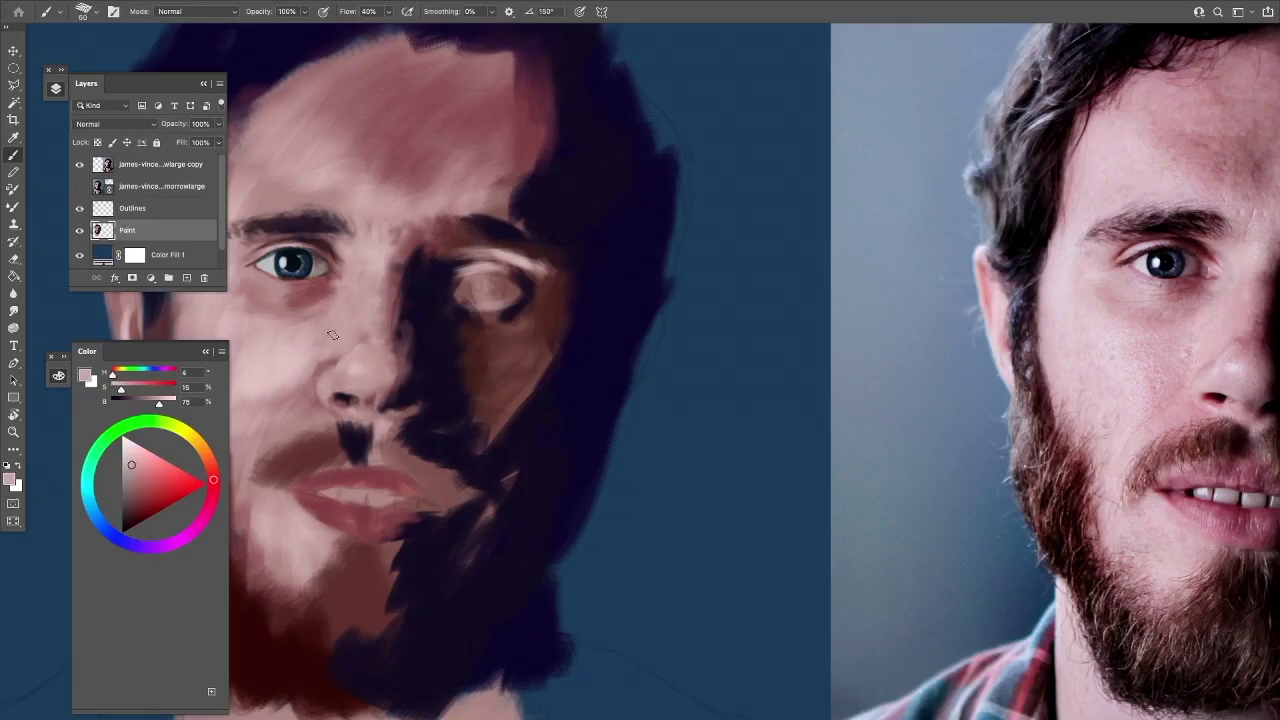
left_click(291, 374, "alt")
left_click_drag(291, 374, 280, 340)
Blend sampled reds and pinks along the shaded edge of the nose and between the eyebrows
key("ctrl+minus")
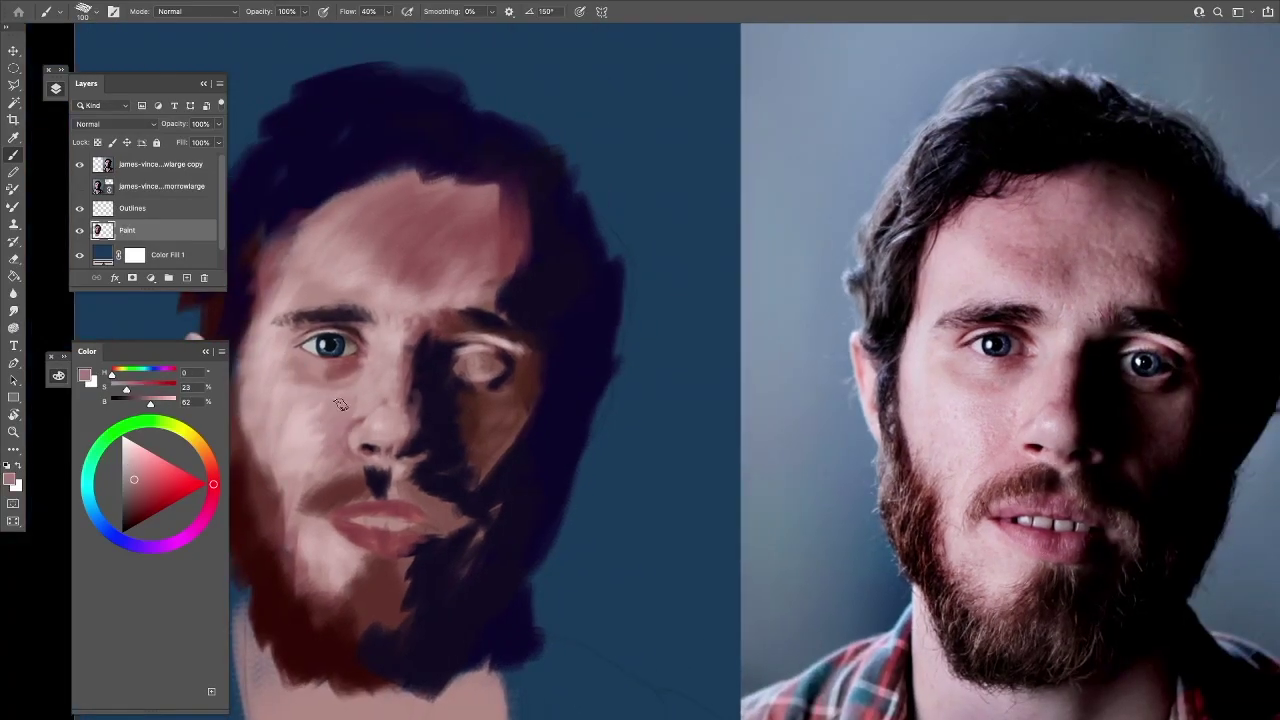
left_click(403, 391, "alt")
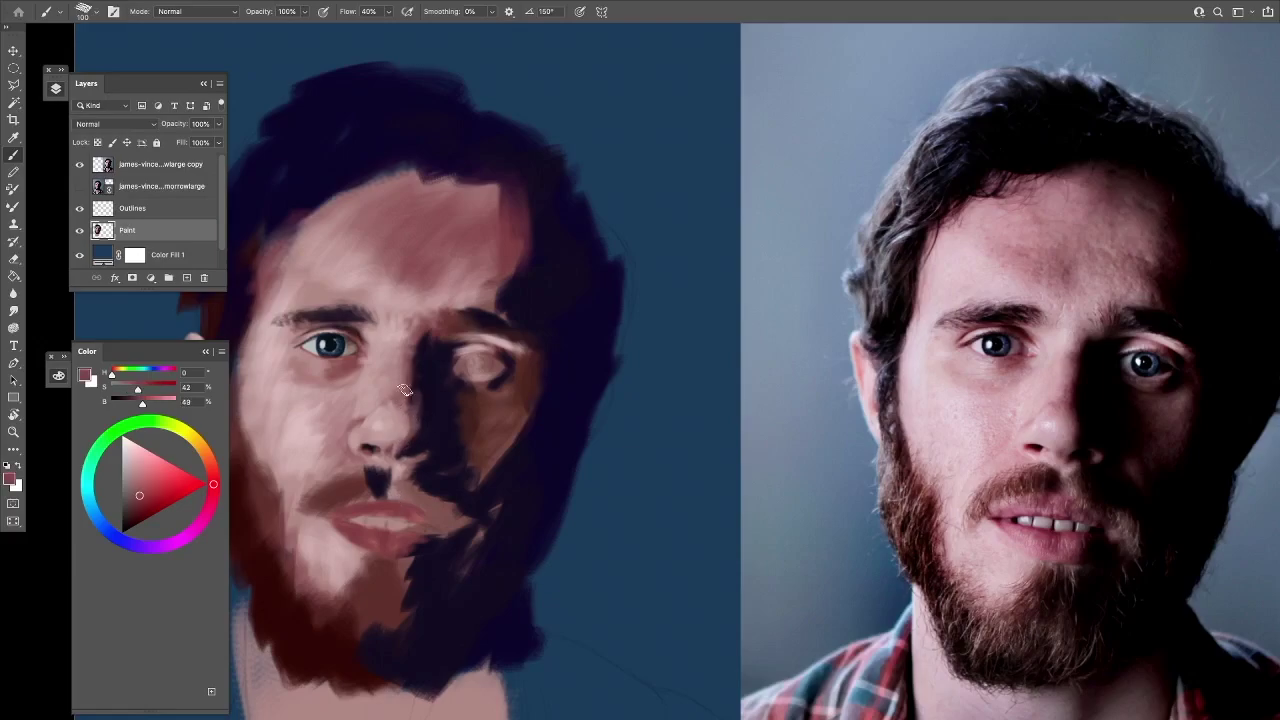
left_click(410, 332, "alt")
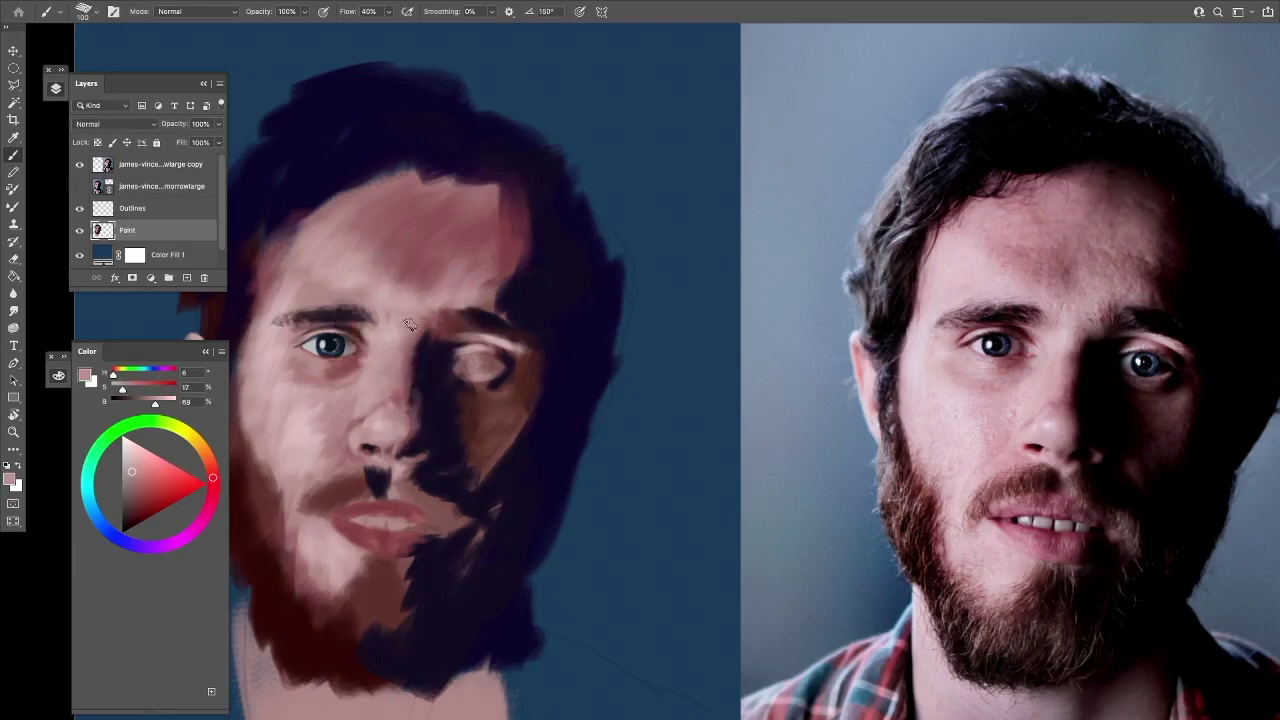
Smooth the forehead with sampled pinks from the temple across, softening the red patch
left_click(302, 280, "alt")
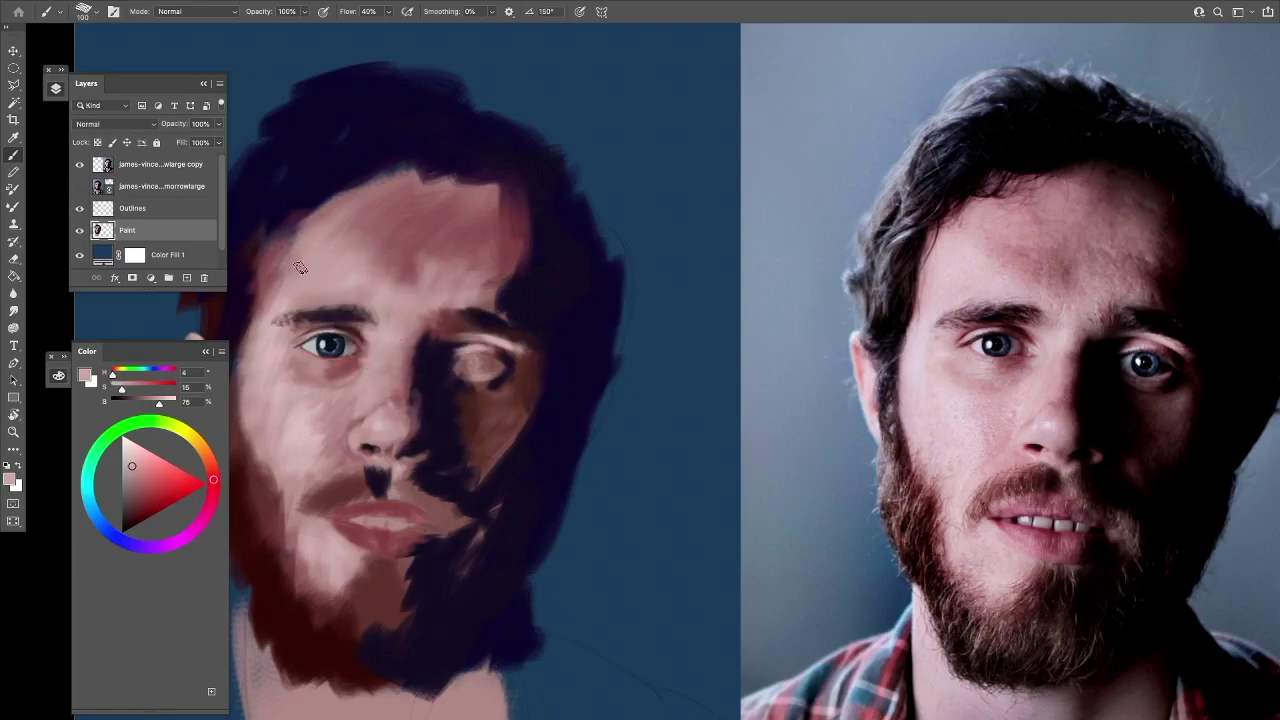
left_click(360, 268, "alt")
mouse_move(360, 268)
left_mouse_down()
mouse_move(436, 266)
mouse_move(400, 206)
mouse_move(400, 220)
mouse_move(491, 223)
left_mouse_up()
left_click(508, 216, "alt")
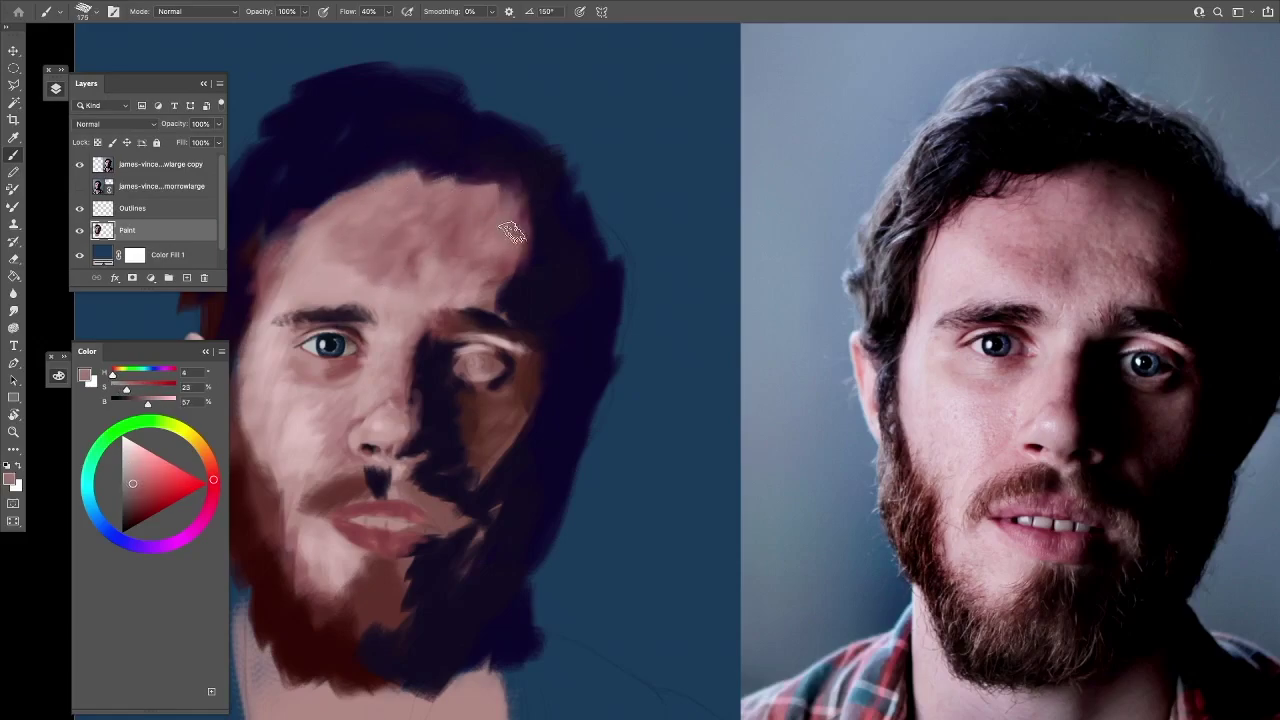
Blend the forehead's shaded edge into the hair and add dusky shading at its centre and hairline
left_click(491, 277, "alt")
mouse_move(491, 277)
left_mouse_down()
mouse_move(491, 177)
mouse_move(537, 214)
mouse_move(512, 335)
mouse_move(531, 400)
mouse_move(517, 206)
mouse_move(540, 289)
mouse_move(520, 210)
mouse_move(509, 237)
mouse_move(391, 209)
mouse_move(383, 175)
mouse_move(523, 214)
left_mouse_up()
left_click(457, 209, "alt")
left_click(383, 175, "alt")
Refine the inner corner of the lit eye with sampled dark reds and the surrounding skin tones
key("ctrl+plus")
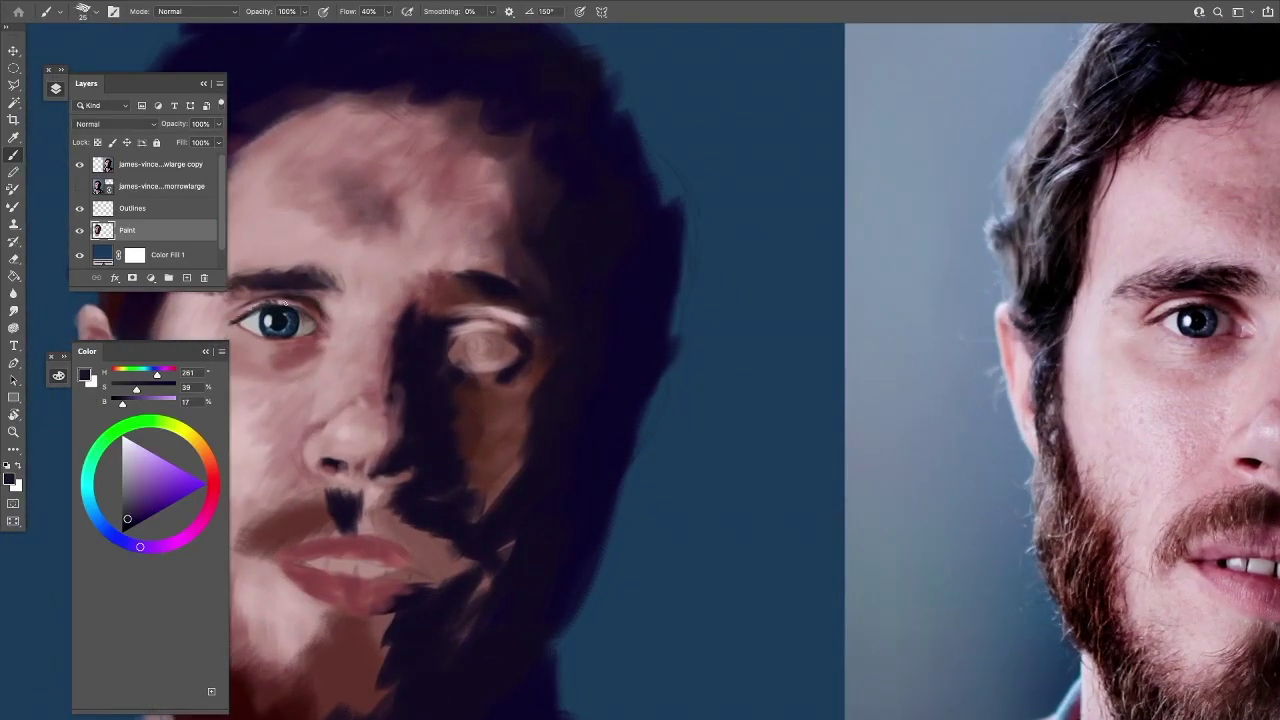
left_click(314, 323, "alt")
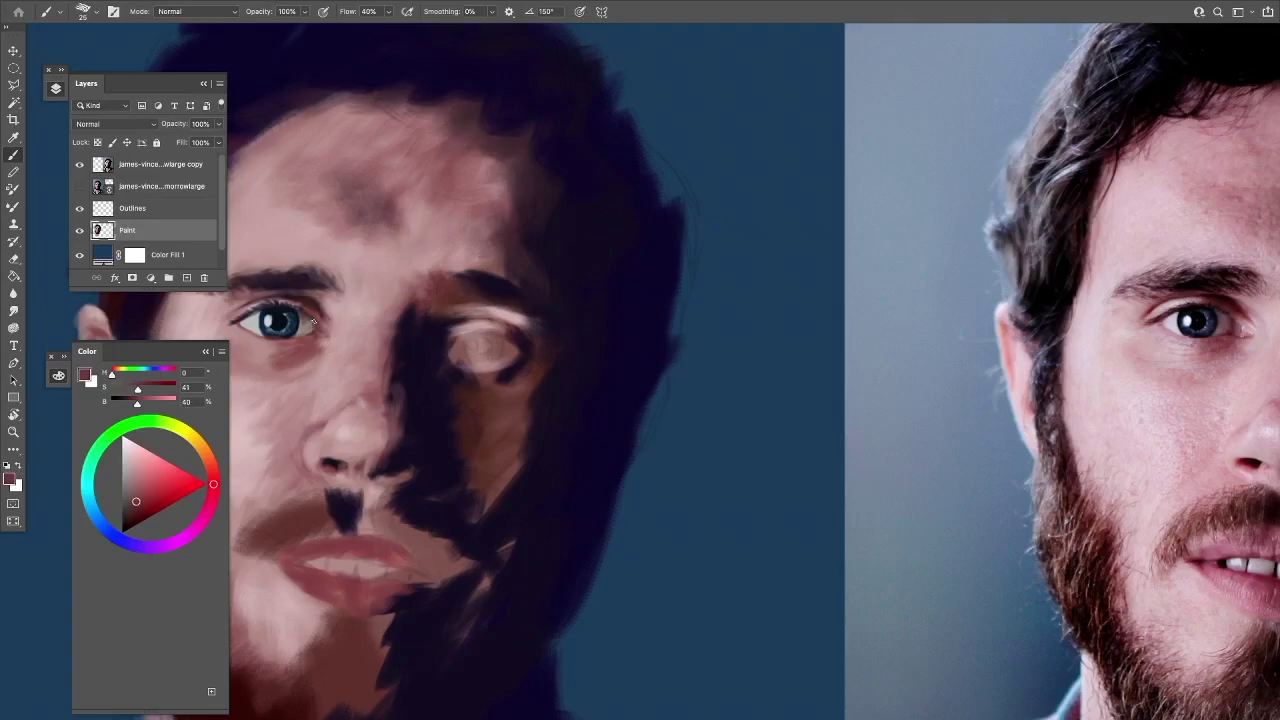
left_click(318, 332, "alt")
left_click(330, 325, "alt")
left_click(333, 322, "alt")
Blend sampled pinks and muted reds over the skin beneath the lit eye and around its corners
left_click(316, 352, "alt")
left_click(237, 331, "alt")
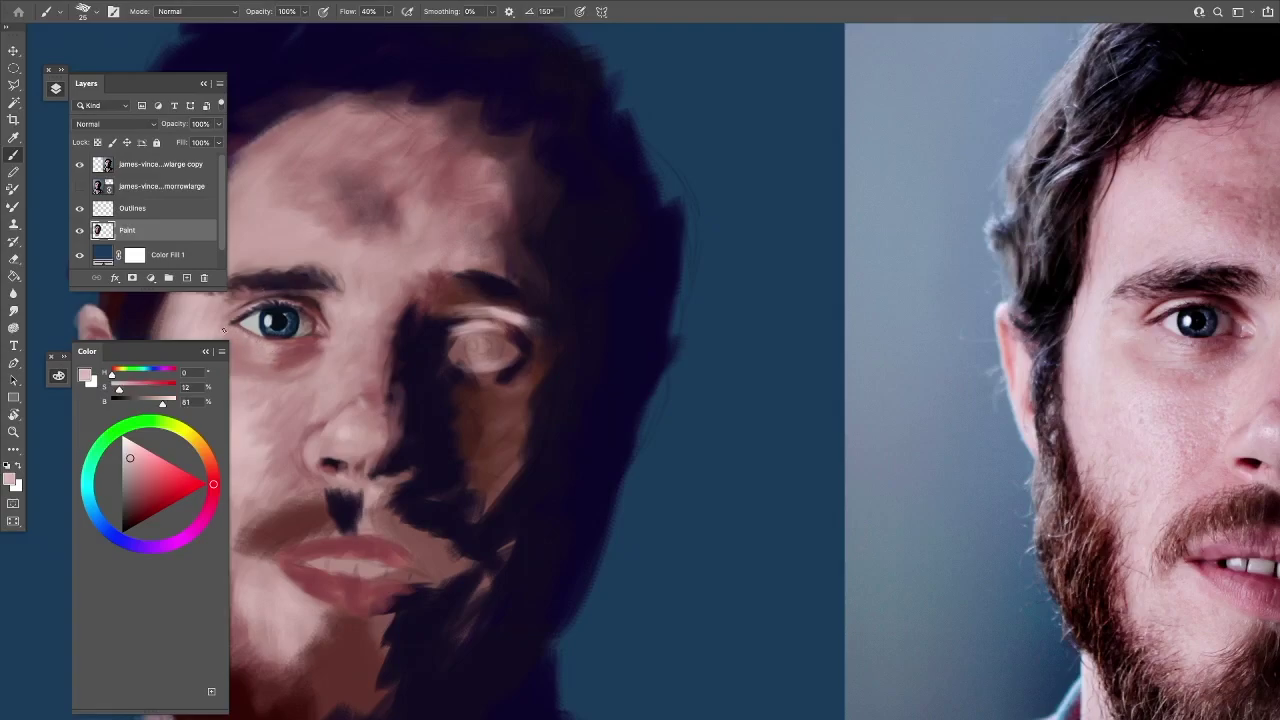
left_click(267, 346, "alt")
left_click(319, 307, "alt")
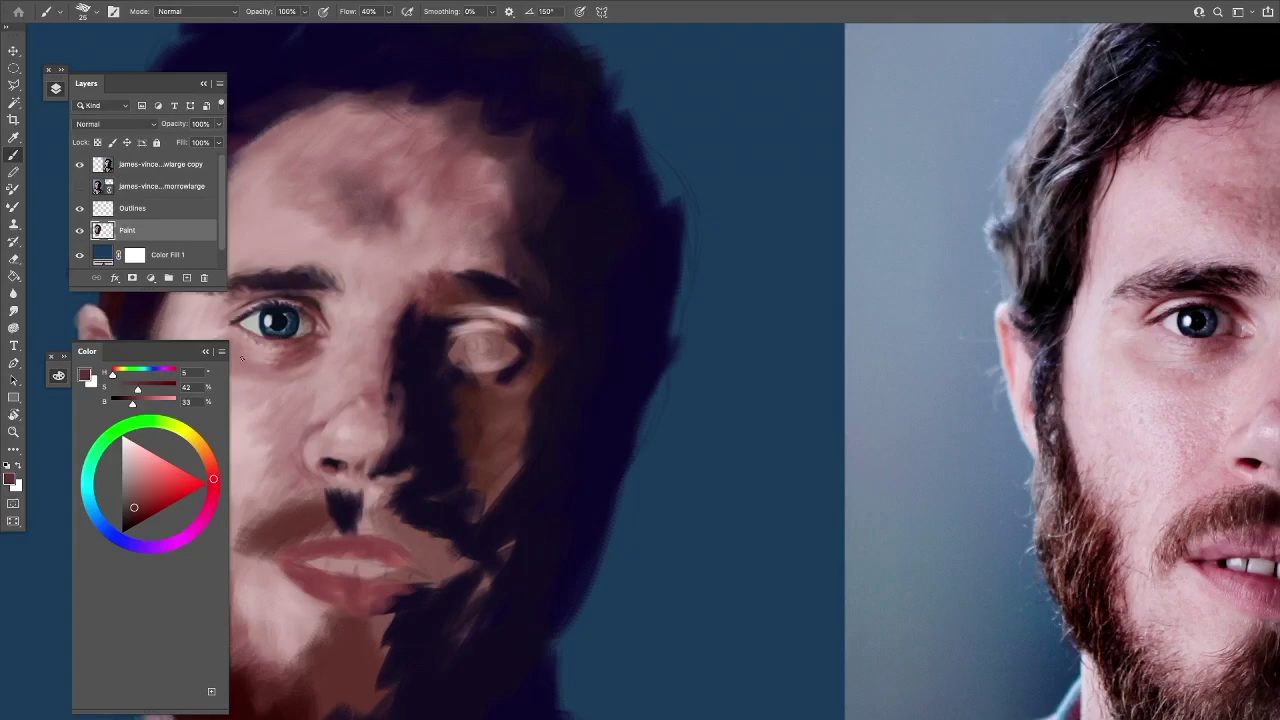
left_click(264, 356, "alt")
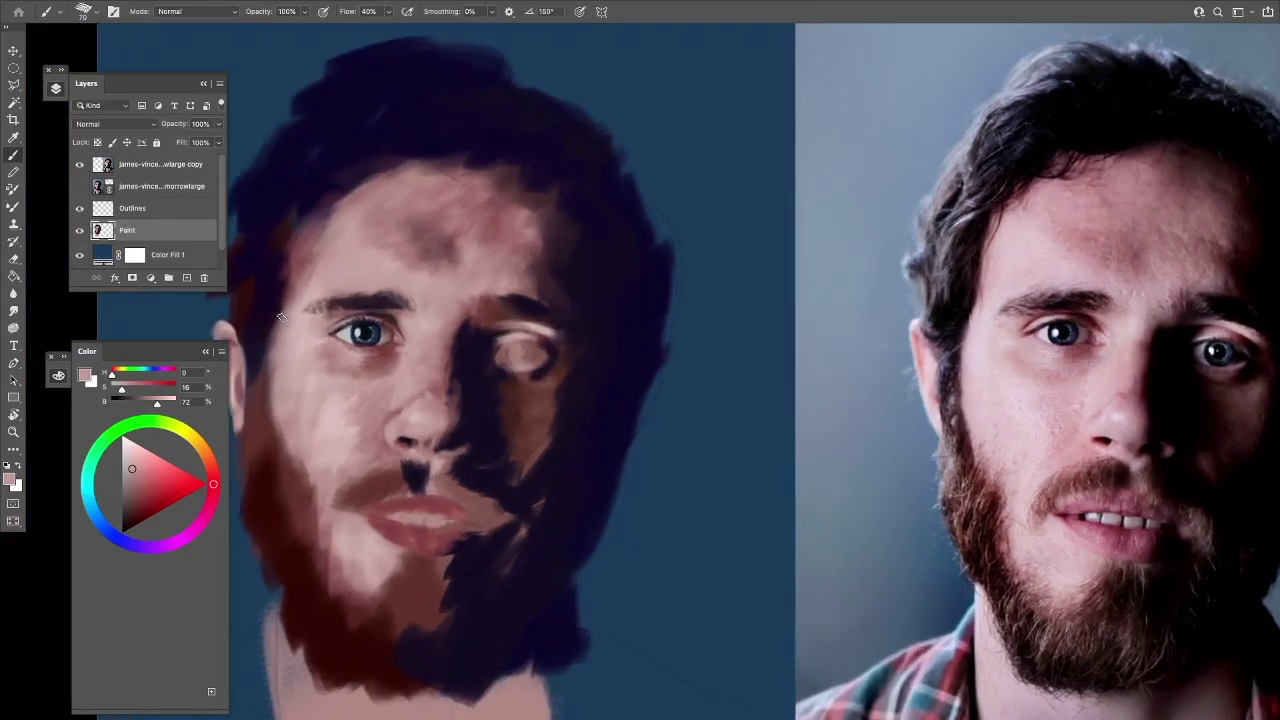
Paint sampled dark tones down the sideburn and beard edge along the lit side of the jaw
left_click(302, 344, "alt")
left_click(262, 405, "alt")
mouse_move(262, 405)
left_mouse_down()
mouse_move(304, 517)
mouse_move(314, 614)
left_mouse_up()
Darken the lit corner of the mouth and the line between the lips, and paint the teeth in pale grey
scroll(314, 614, "up", 3)
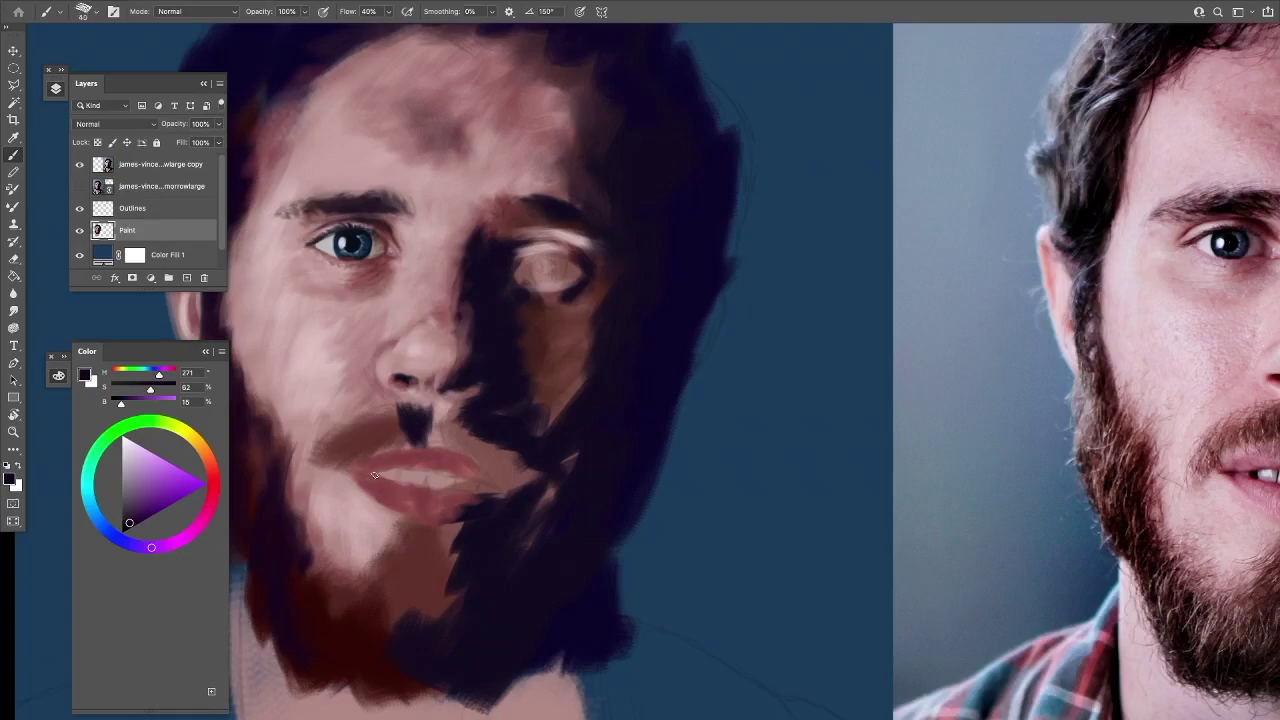
left_click(363, 477, "alt")
left_click(358, 460, "alt")
scroll(378, 382, "down", 1)
left_click(363, 470, "alt")
left_click_drag(380, 464, 406, 469)
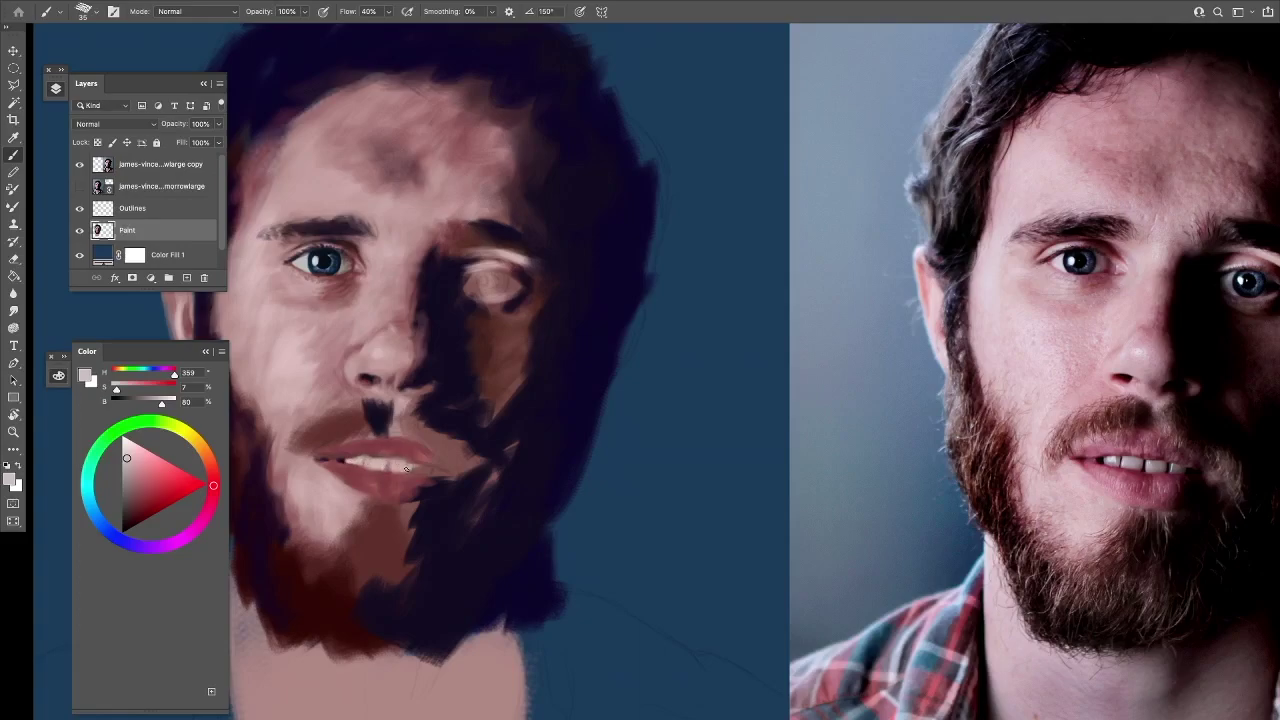
Separate the teeth with dark gaps and shade them with warm greys, darker towards the shaded side
left_click(348, 456, "alt")
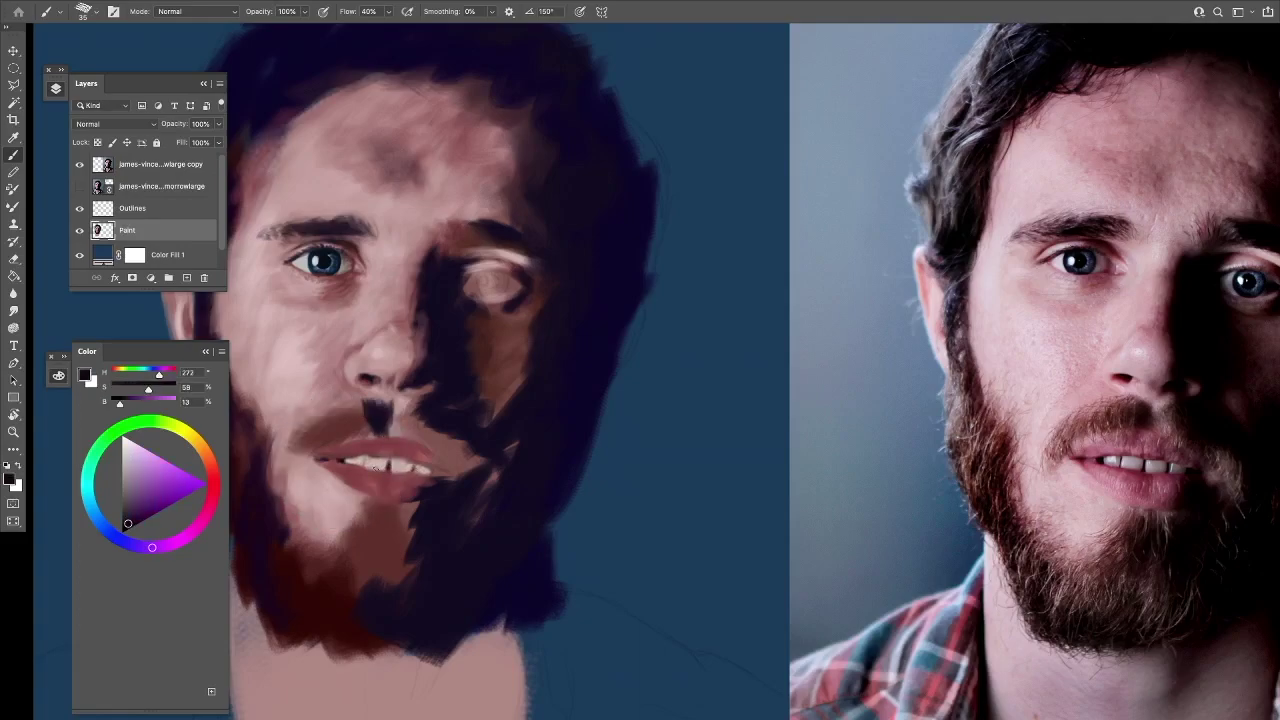
left_click(350, 459, "alt")
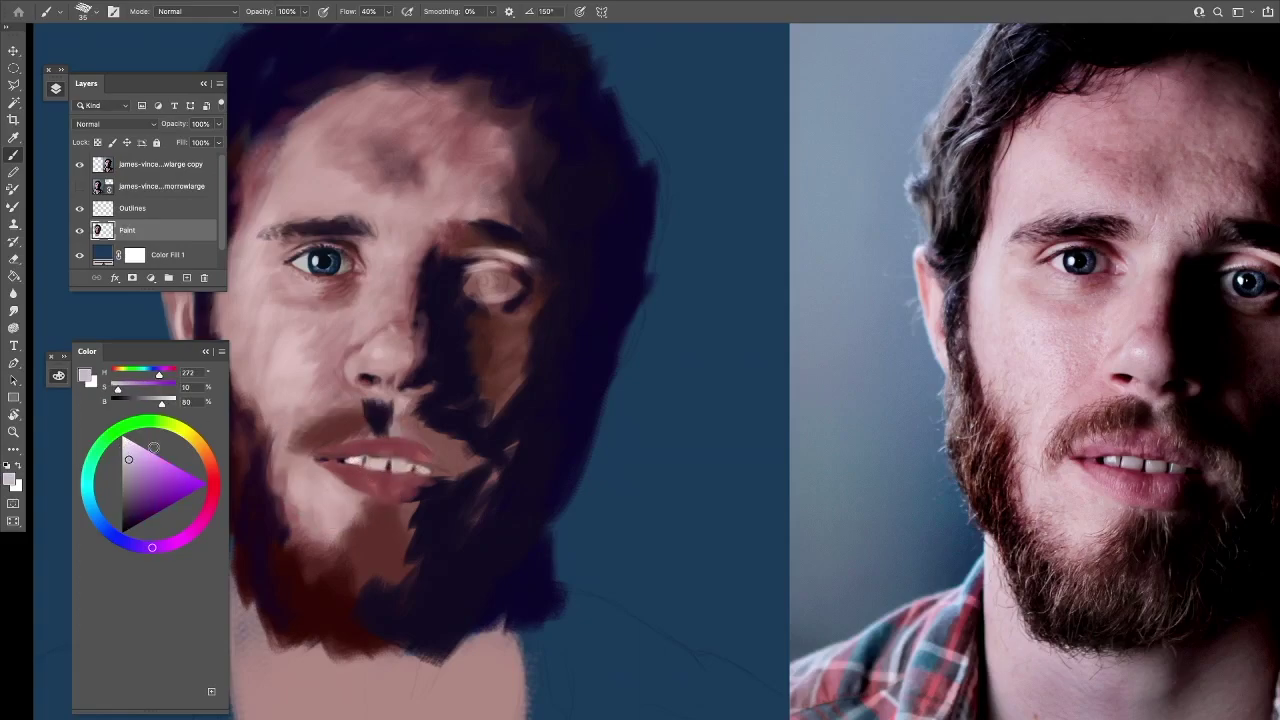
left_click(352, 462, "alt")
left_click(202, 452)
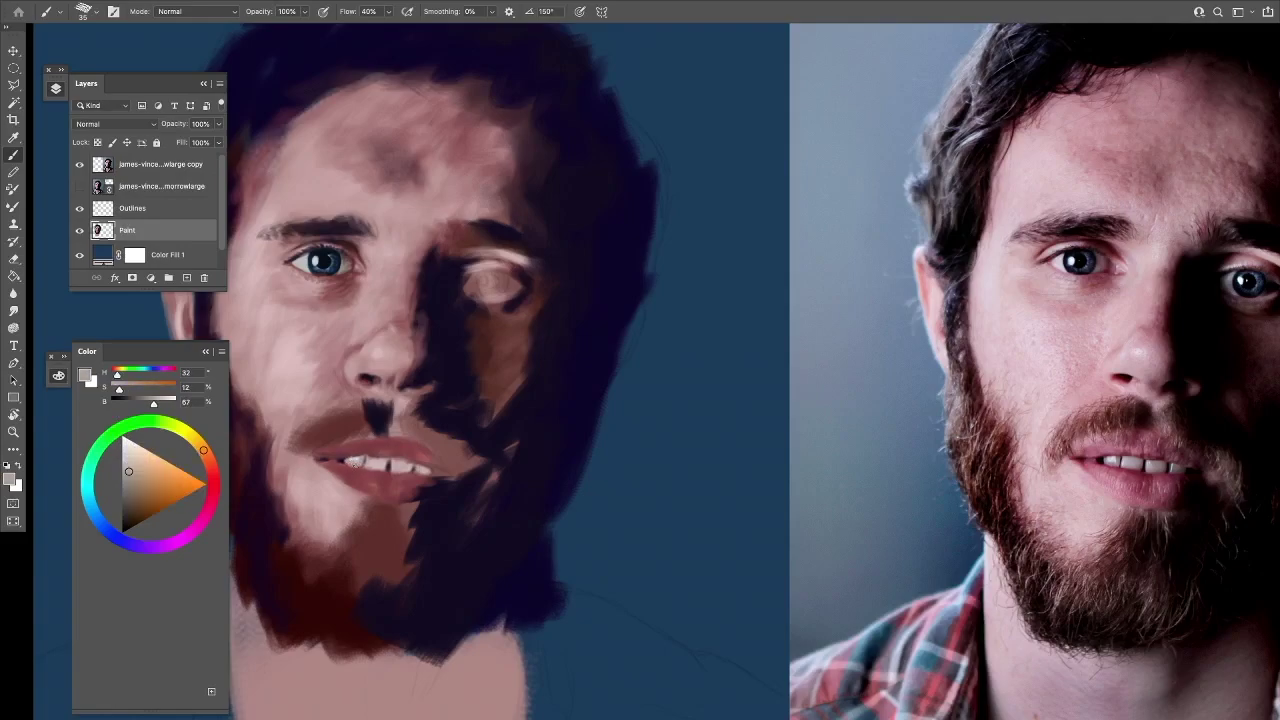
left_click(412, 484, "alt")
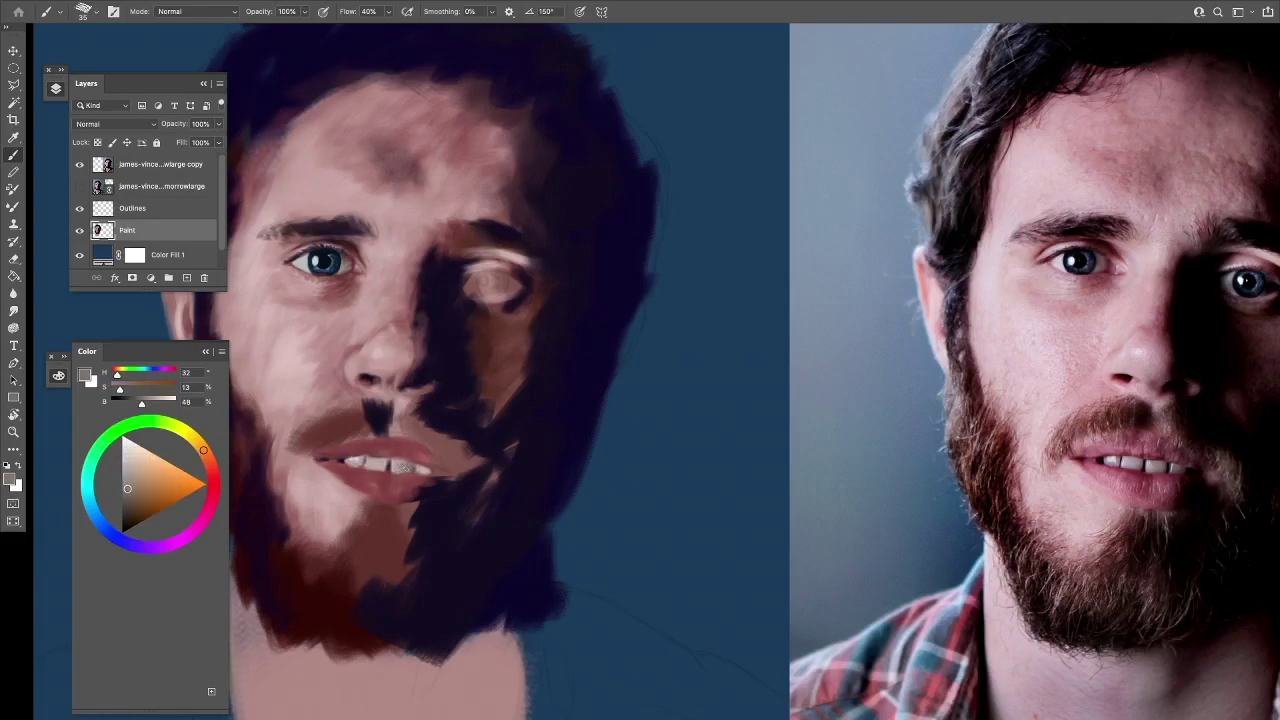
left_click(429, 470, "alt")
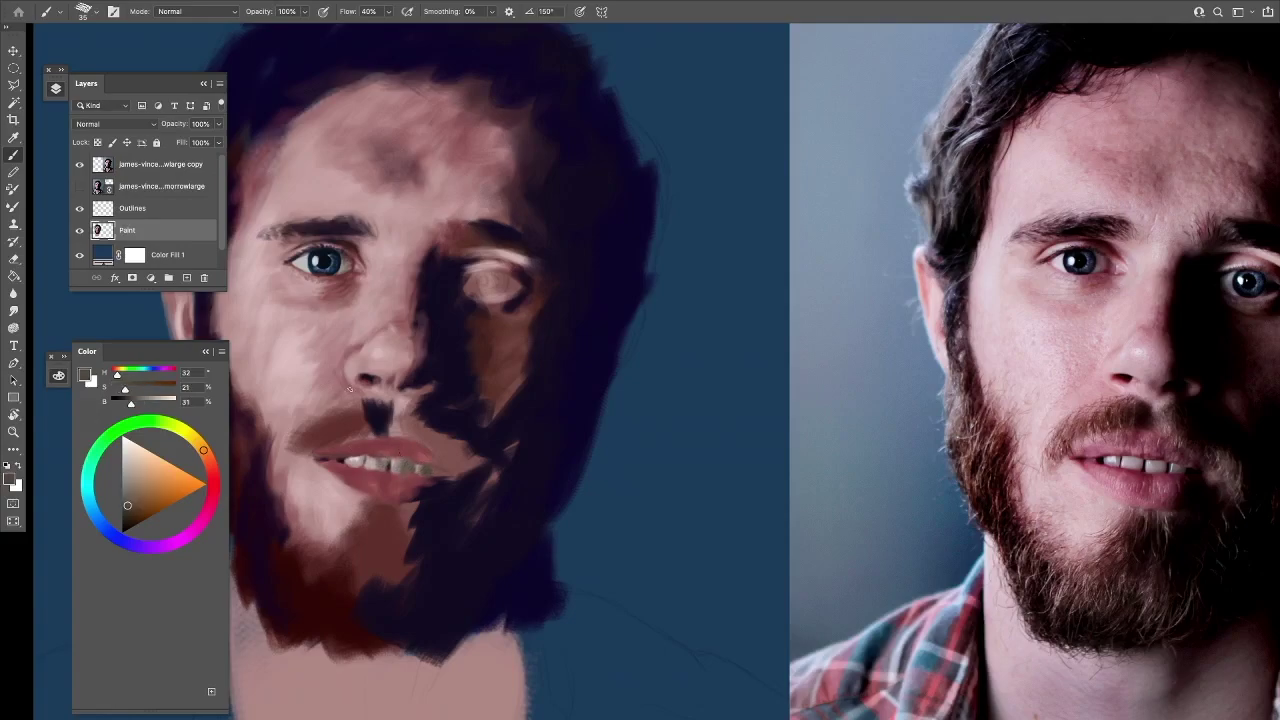
Cover the shaded half of the moustache and the adjacent cheek with sampled dark purples
mouse_move(386, 443)
left_mouse_down("alt")
mouse_move(343, 459)
mouse_move(415, 470)
mouse_move(430, 435)
mouse_move(466, 494)
mouse_move(440, 453)
left_mouse_up("alt")
left_click(449, 449, "alt")
left_click(452, 486, "alt")
left_click_drag(413, 408, 462, 482)
left_click(437, 439, "alt")
left_click_drag(440, 347, 453, 370)
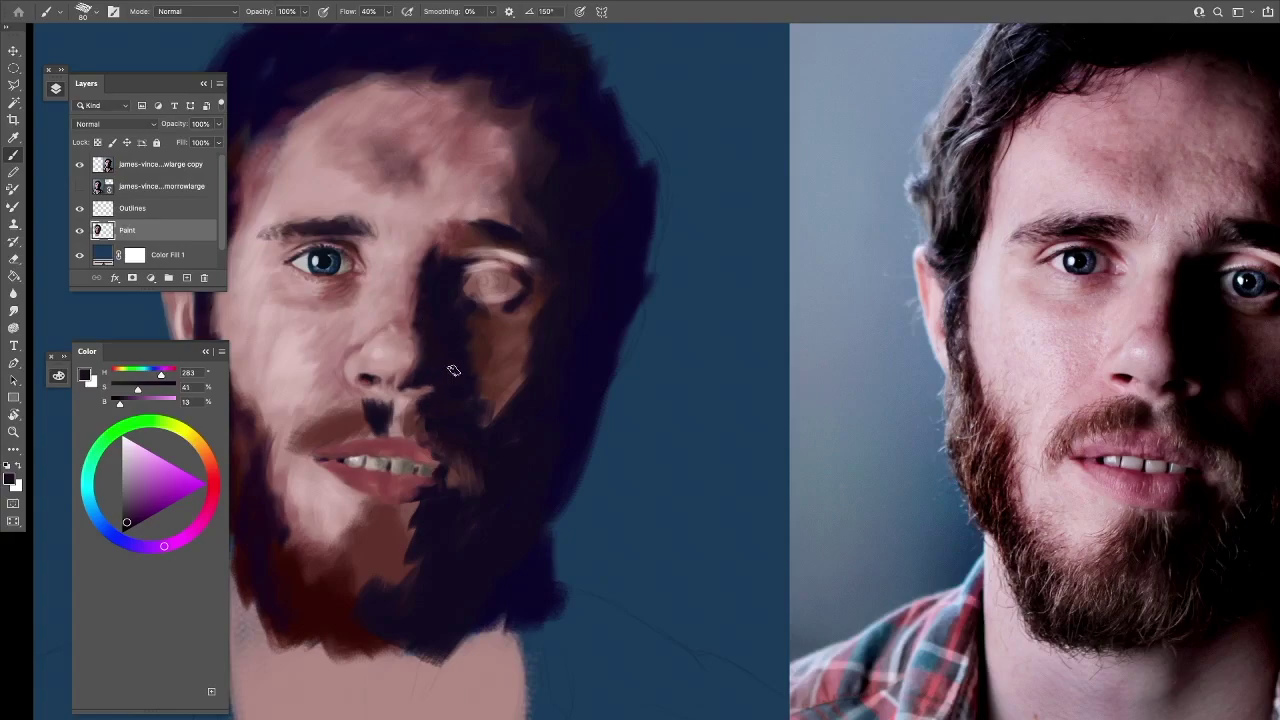
Move the Color panel aside and refine the teeth with sampled greys and pale highlights, reducing the brush to 20
left_click_drag(121, 346, 118, 343)
left_click(297, 447, "alt")
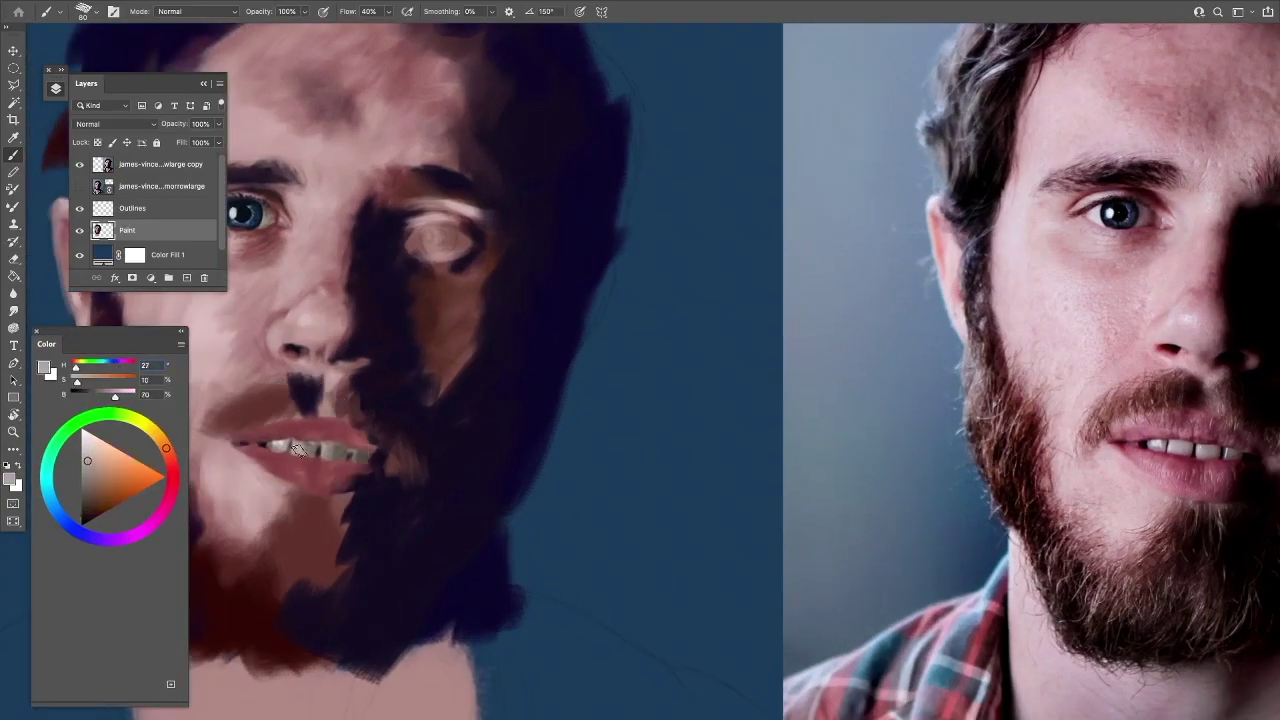
left_click(343, 455, "alt")
left_click(352, 455, "alt")
left_click(285, 445, "alt")
key("bracketleft")
key("bracketleft")
key("bracketleft")
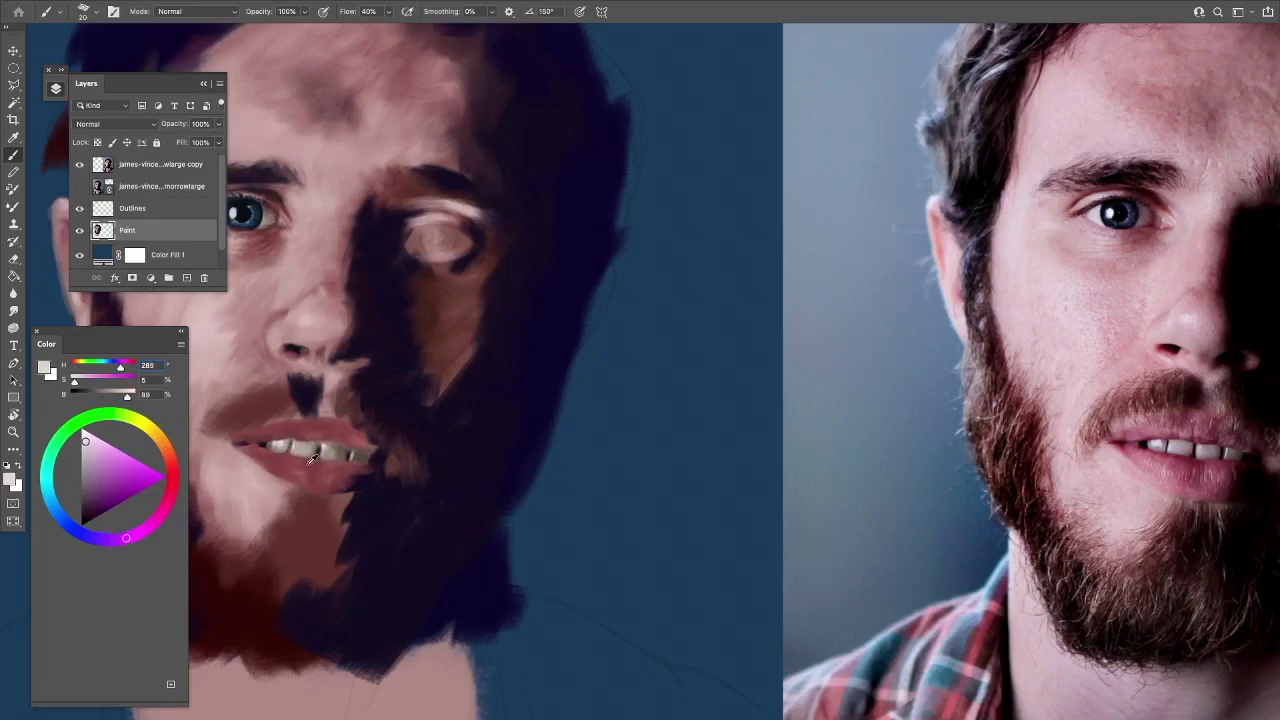
Enlarge the brush to 60 and repaint the lips with sampled reds and pinks, mainly across the lower lip
left_click(311, 461, "alt")
key("bracketright")
key("bracketright")
key("bracketright")
key("bracketright")
mouse_move(322, 479)
left_mouse_down()
mouse_move(238, 422)
mouse_move(255, 460)
mouse_move(290, 431)
mouse_move(345, 435)
mouse_move(248, 434)
left_mouse_up()
left_click(321, 486, "alt")
left_click(300, 464, "alt")
left_click_drag(268, 458, 350, 490)
Tint the upper lip with a more saturated red and darken the mouth's shaded corner with sampled dark tones
left_click(100, 485)
left_click_drag(100, 485, 109, 483)
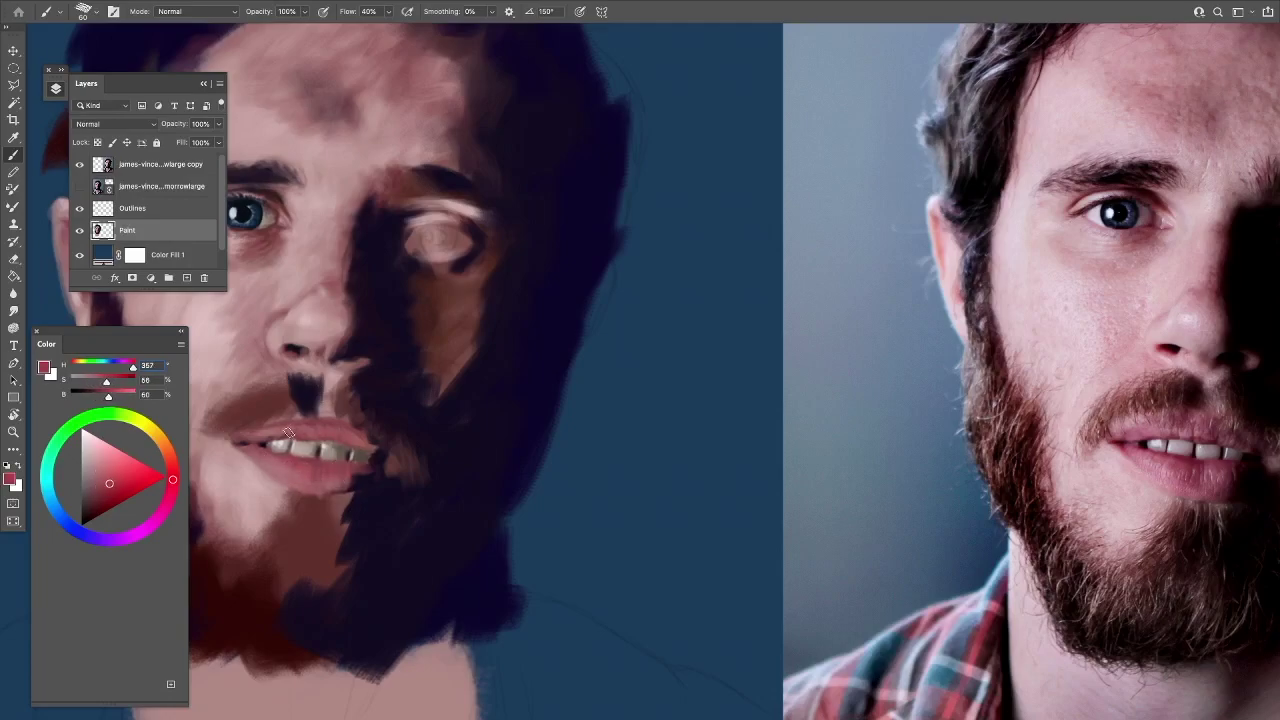
left_click(364, 440, "alt")
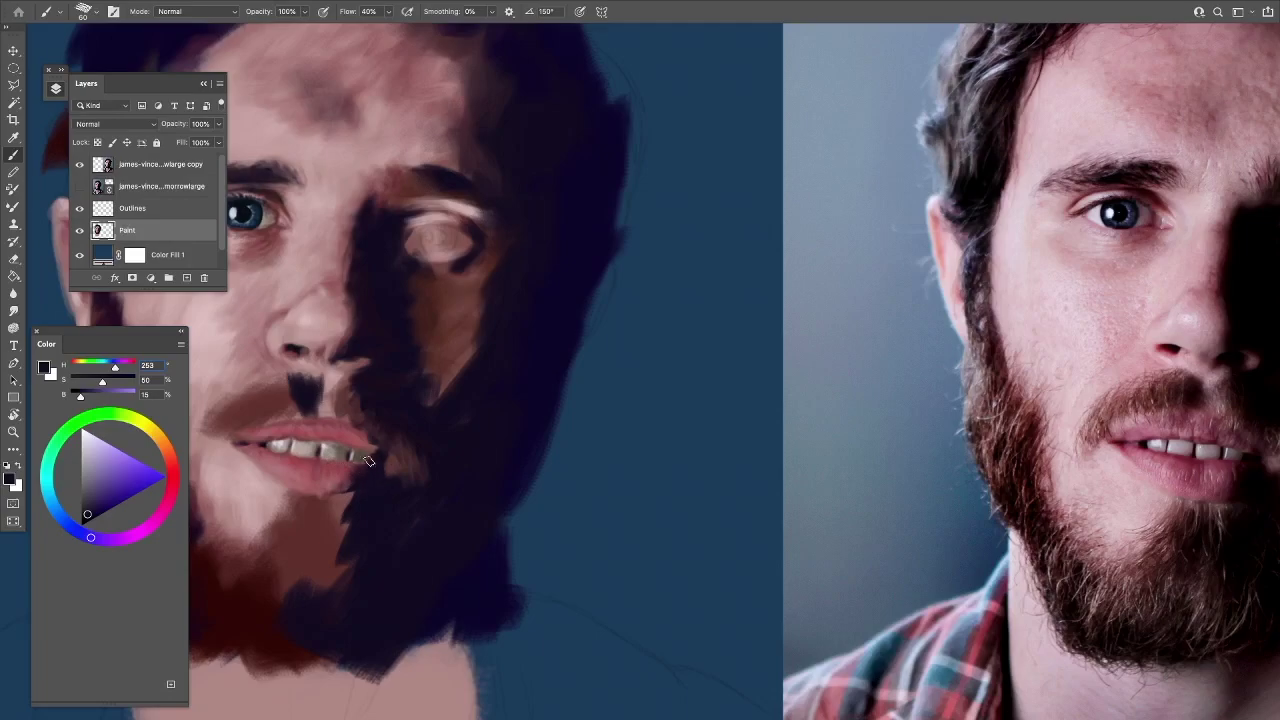
left_click(357, 409, "alt")
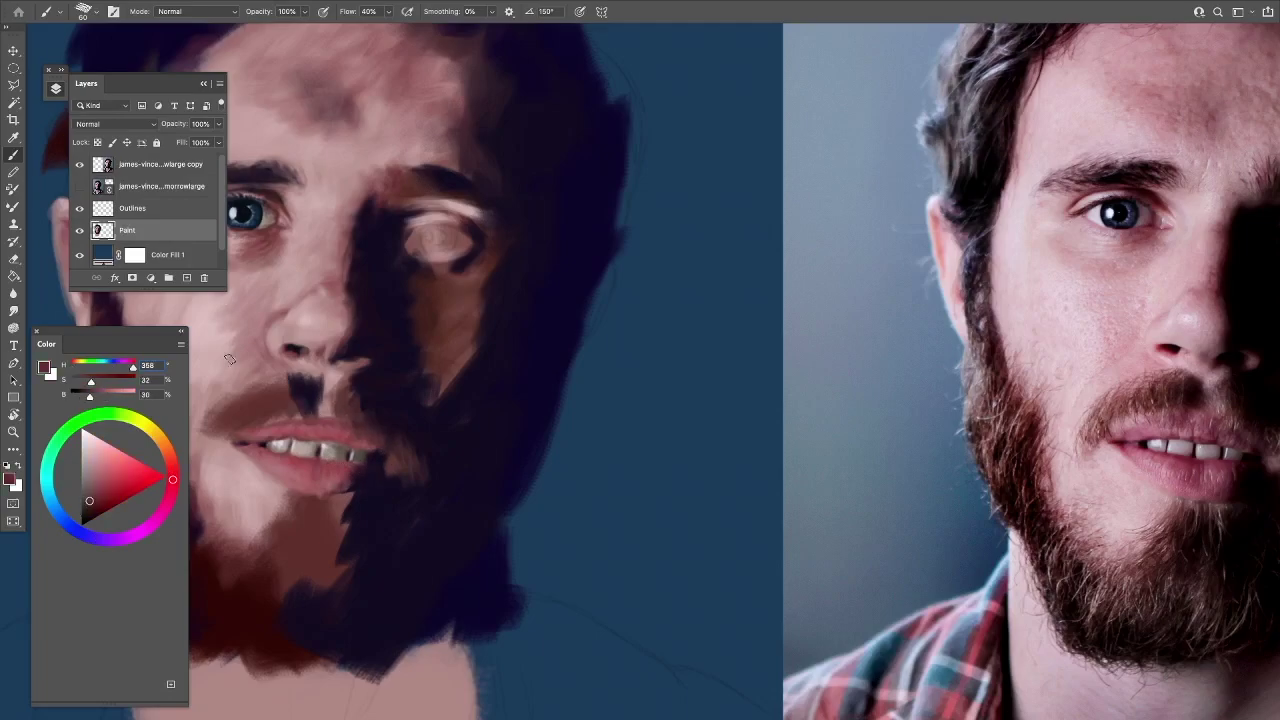
Refine the lip edges with sampled pinks and define the mouth corners with dark red
left_click(285, 420, "alt")
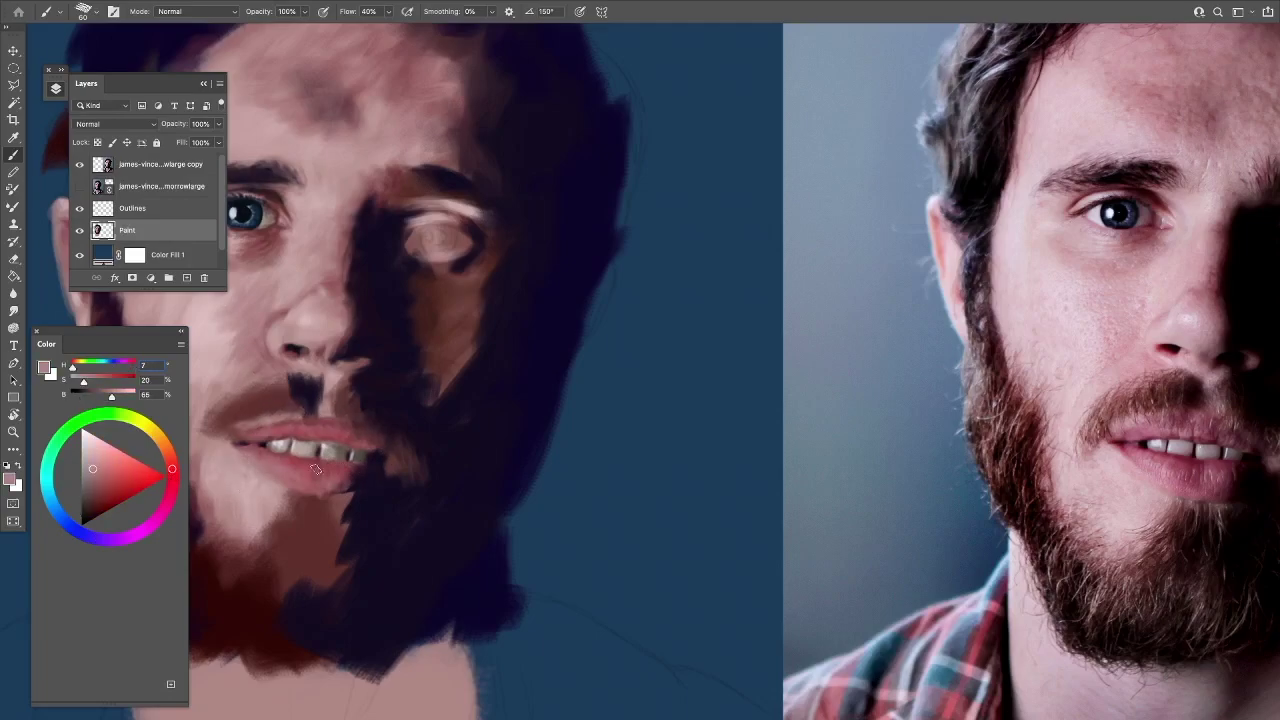
left_click(290, 480, "alt")
left_click(316, 472, "alt")
left_click(279, 391, "alt")
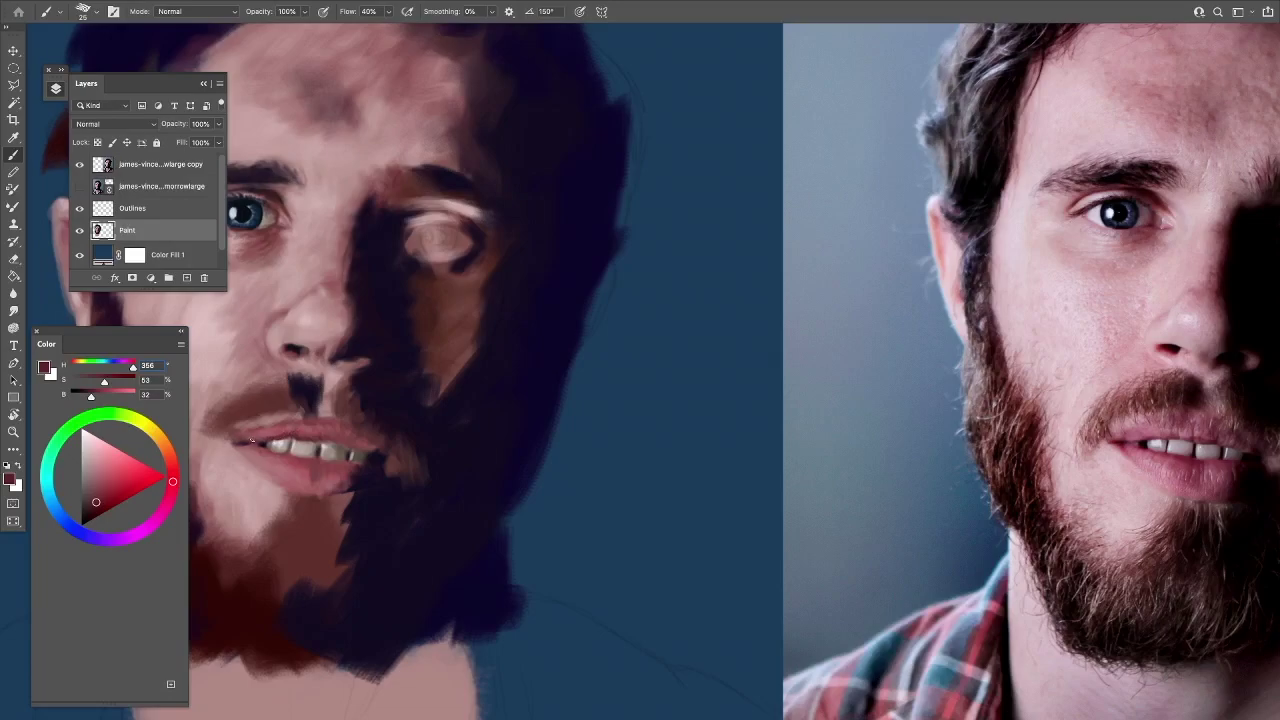
left_click_drag(242, 448, 276, 456)
mouse_move(345, 478)
left_mouse_down()
mouse_move(292, 503)
mouse_move(337, 549)
mouse_move(354, 539)
mouse_move(346, 488)
mouse_move(334, 498)
mouse_move(427, 442)
mouse_move(405, 484)
left_mouse_up()
Paint sampled dark strokes through the chin beard below the lower lip
left_click(366, 492, "alt")
left_click(337, 540, "alt")
mouse_move(335, 522)
left_mouse_down()
mouse_move(286, 549)
mouse_move(300, 590)
left_mouse_up()
Touch up the upper lip and the shaded edge of the nose with sampled muted reds
key("ctrl+minus")
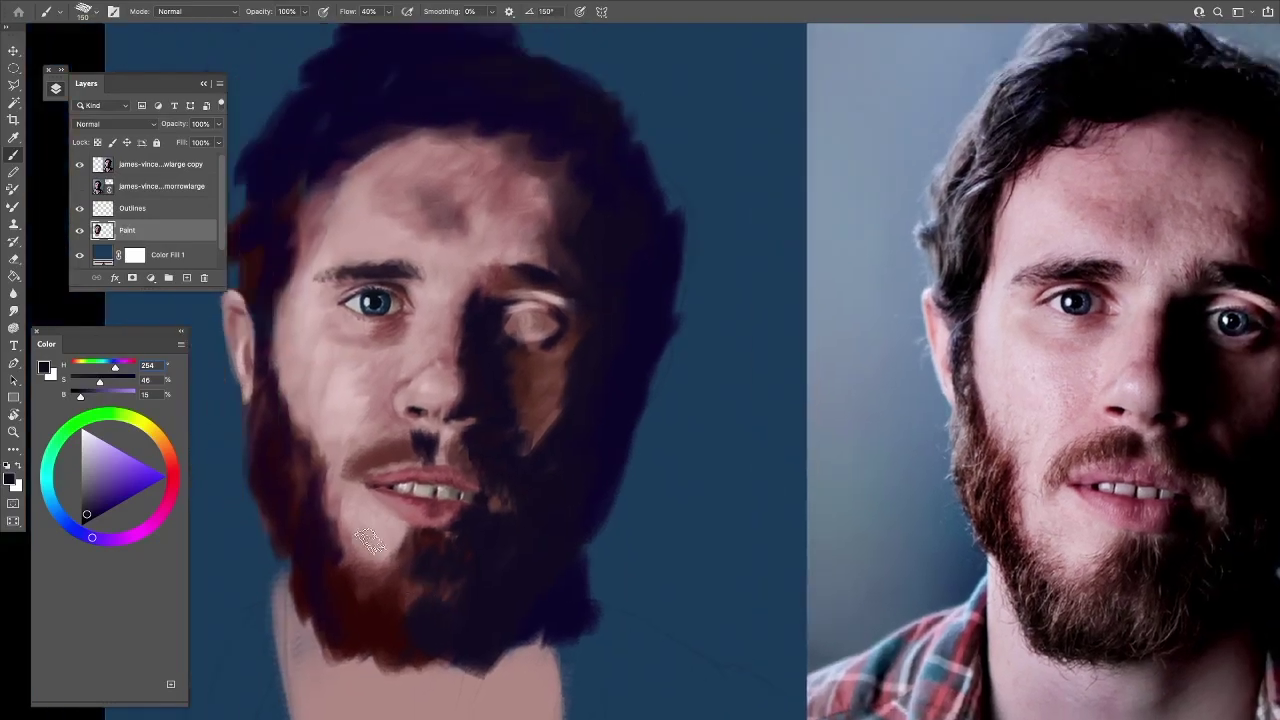
left_click(458, 470, "alt")
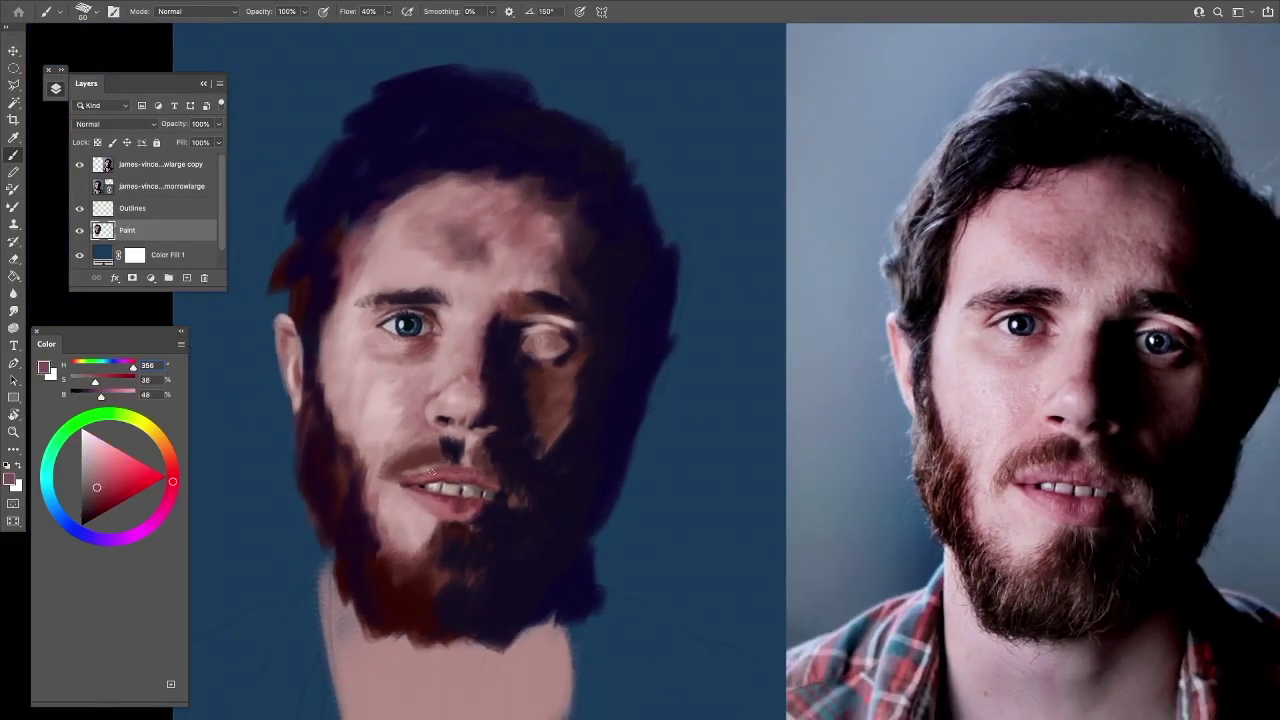
left_click(492, 480, "alt")
left_click(474, 415, "alt")
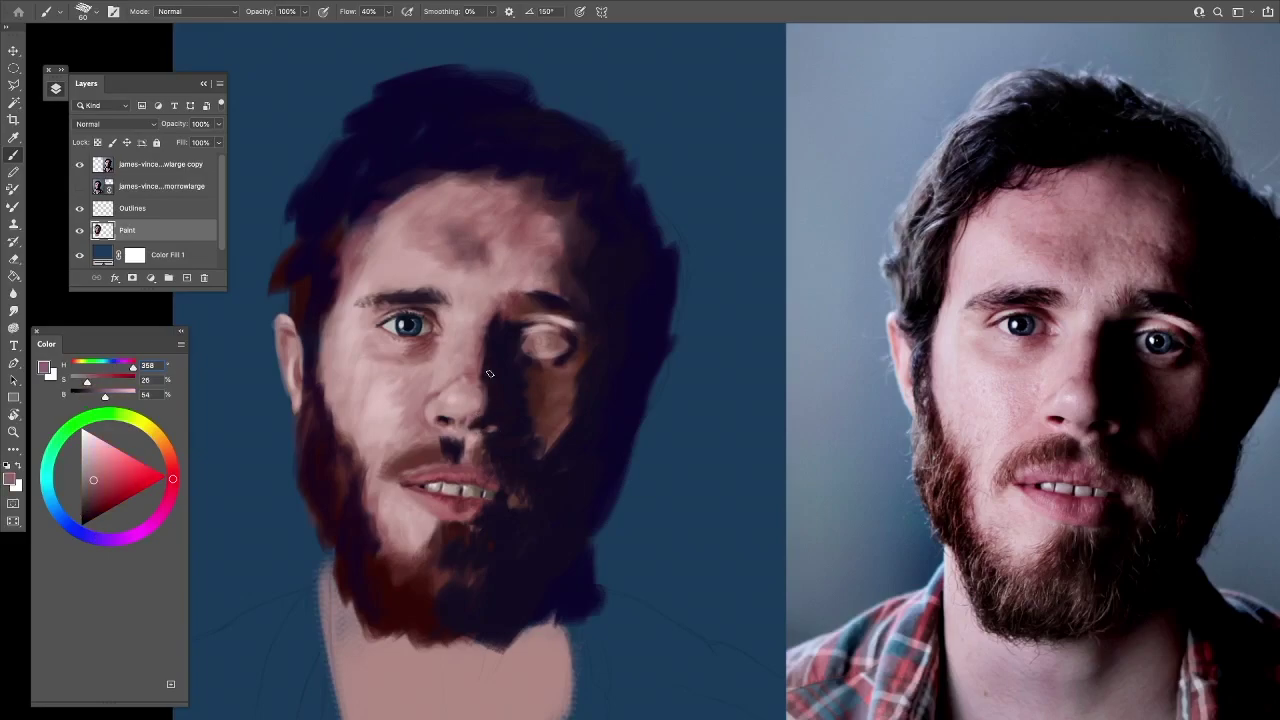
Hide the Layers panel and move the Color panel between the portrait and the reference photo
key("ctrl+0")
scroll(531, 323, "up", 5)
key("F7")
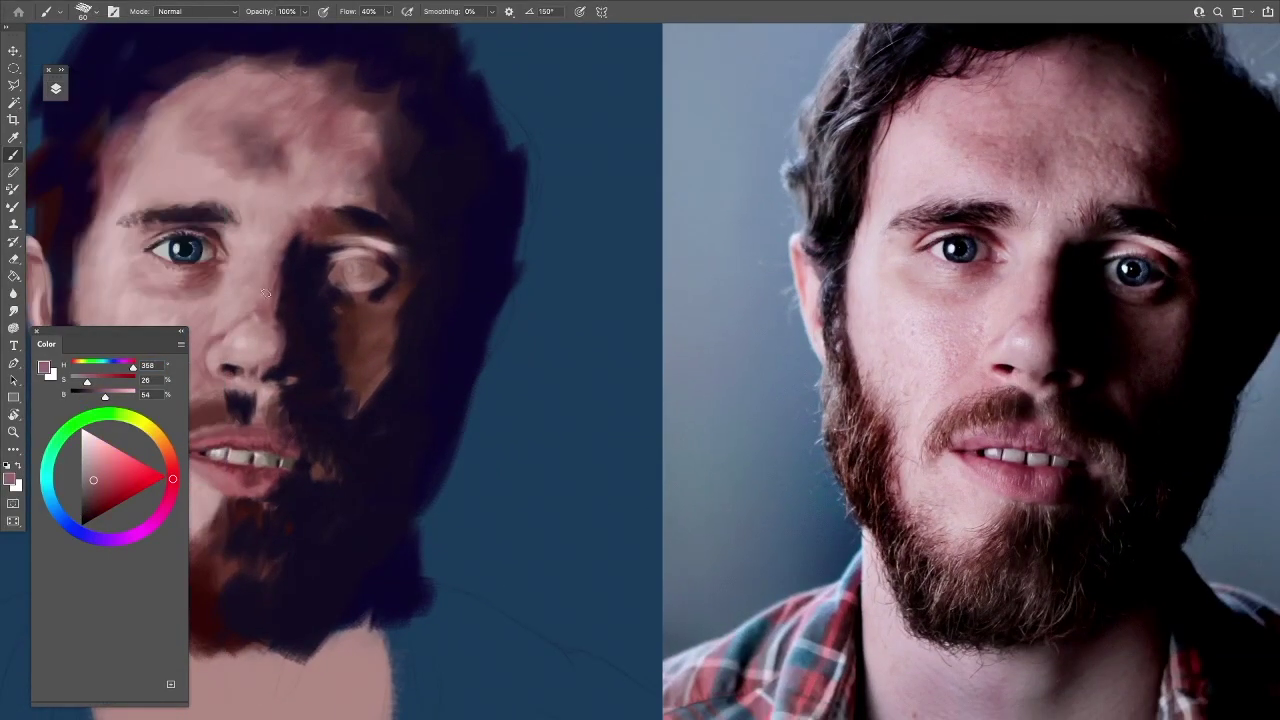
left_click_drag(138, 332, 668, 290)
Paint a dark iris outline and pupil on the shaded eye using a sampled dark tone
left_click(326, 278, "alt")
left_click(357, 268)
mouse_move(344, 264)
left_mouse_down()
mouse_move(350, 287)
mouse_move(372, 260)
left_mouse_up()
Fill the shaded eye's iris with grey-blue and darken it with blues sampled from the painted eyes
left_click(625, 427)
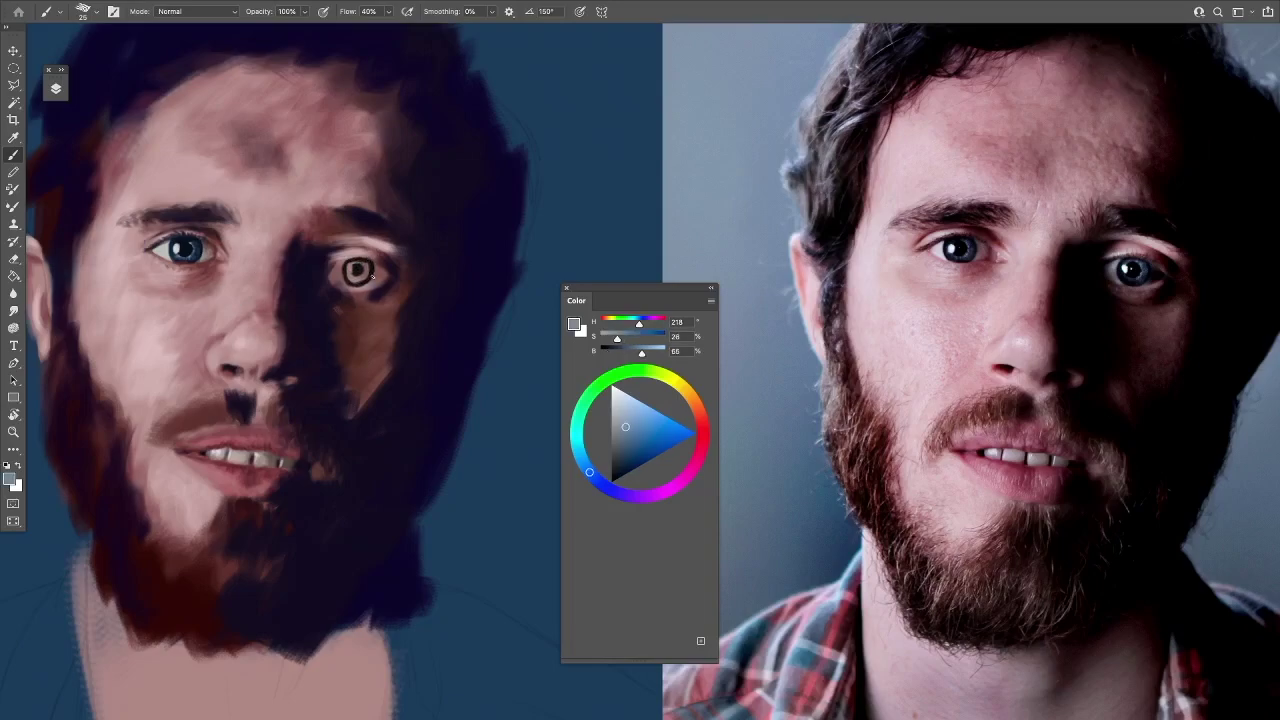
left_click(302, 265, "alt")
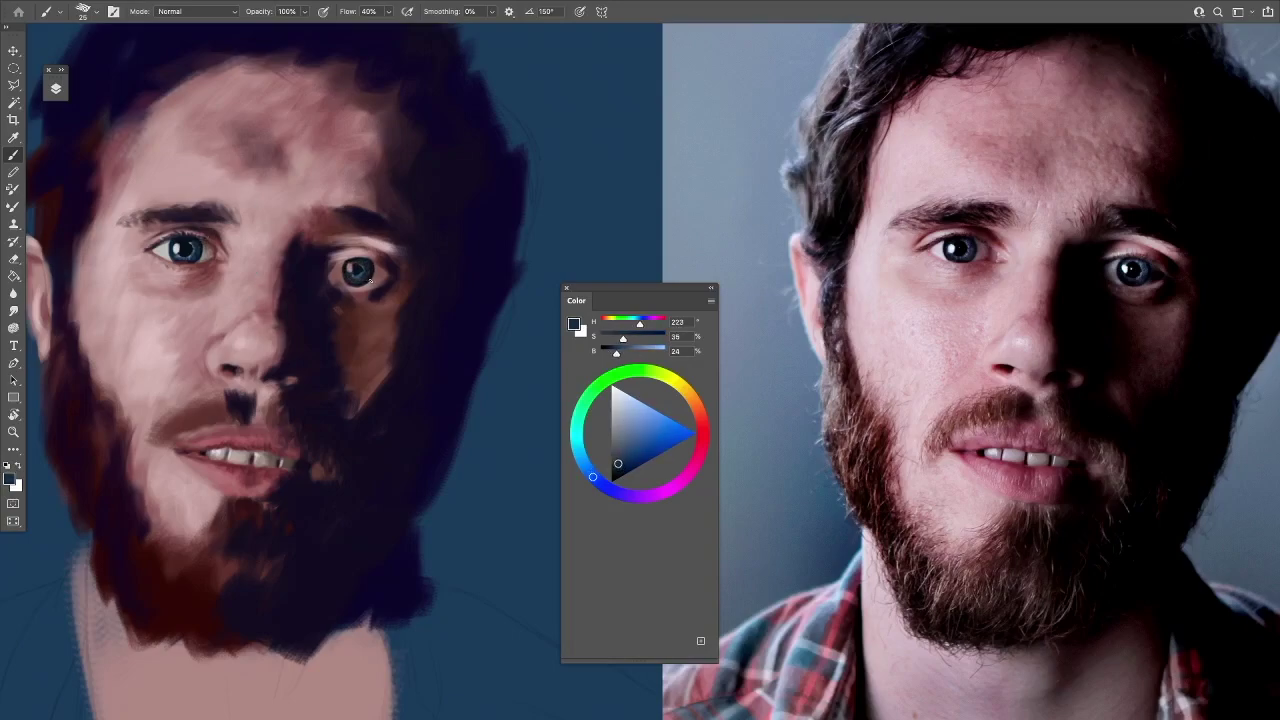
left_click(190, 256, "alt")
left_click(368, 279, "alt")
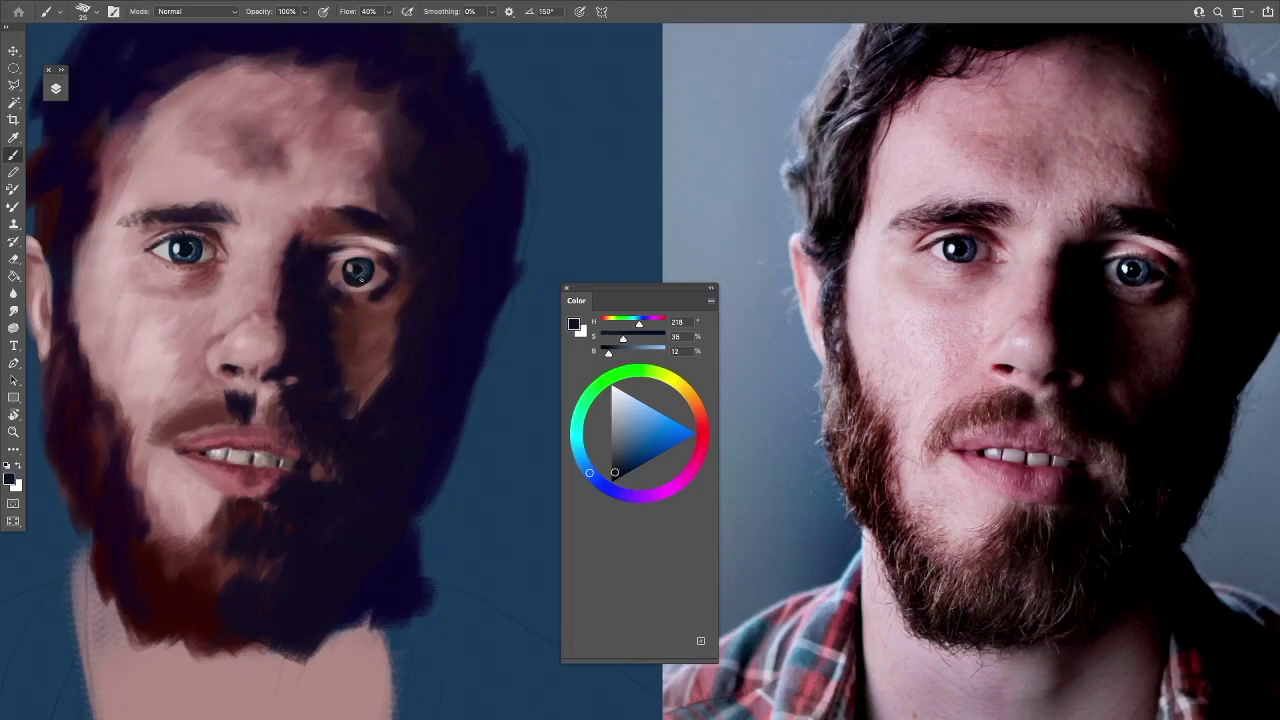
left_click(363, 271, "alt")
left_click(362, 270, "alt")
Add a pale blue catchlight and lighter blue flecks to the shaded eye's iris
left_click(200, 238, "alt")
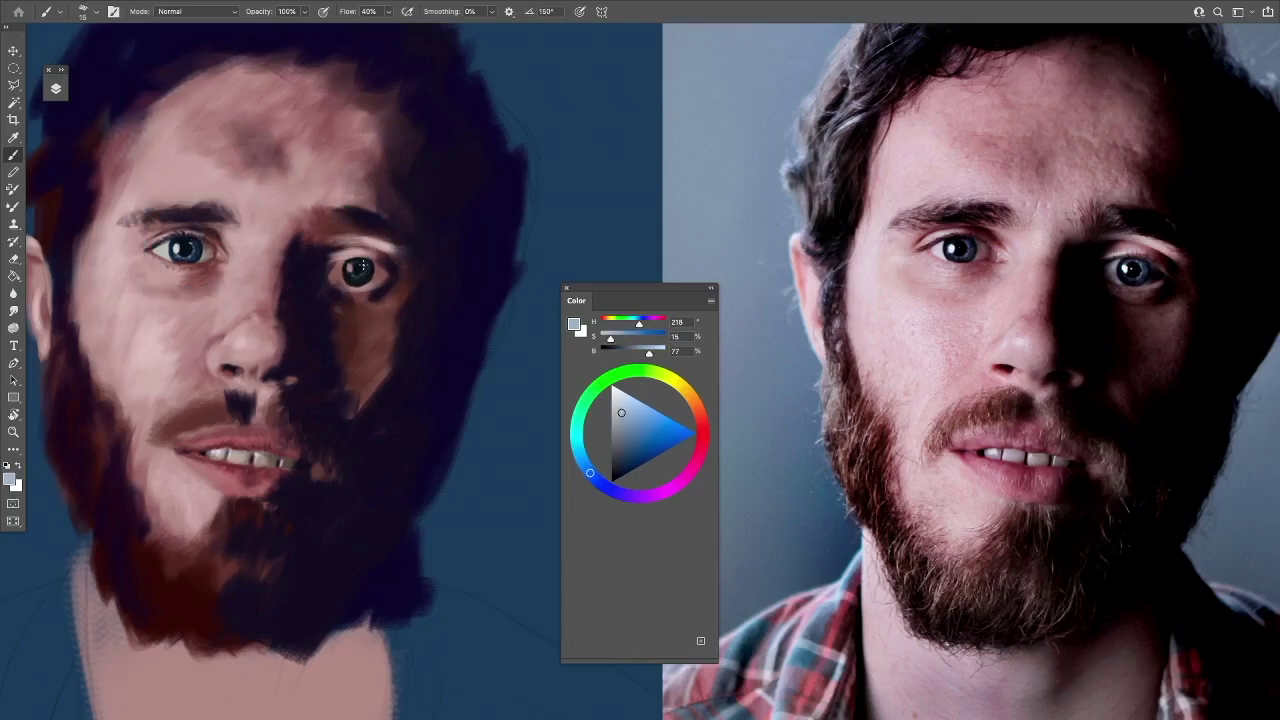
left_click(366, 268, "alt")
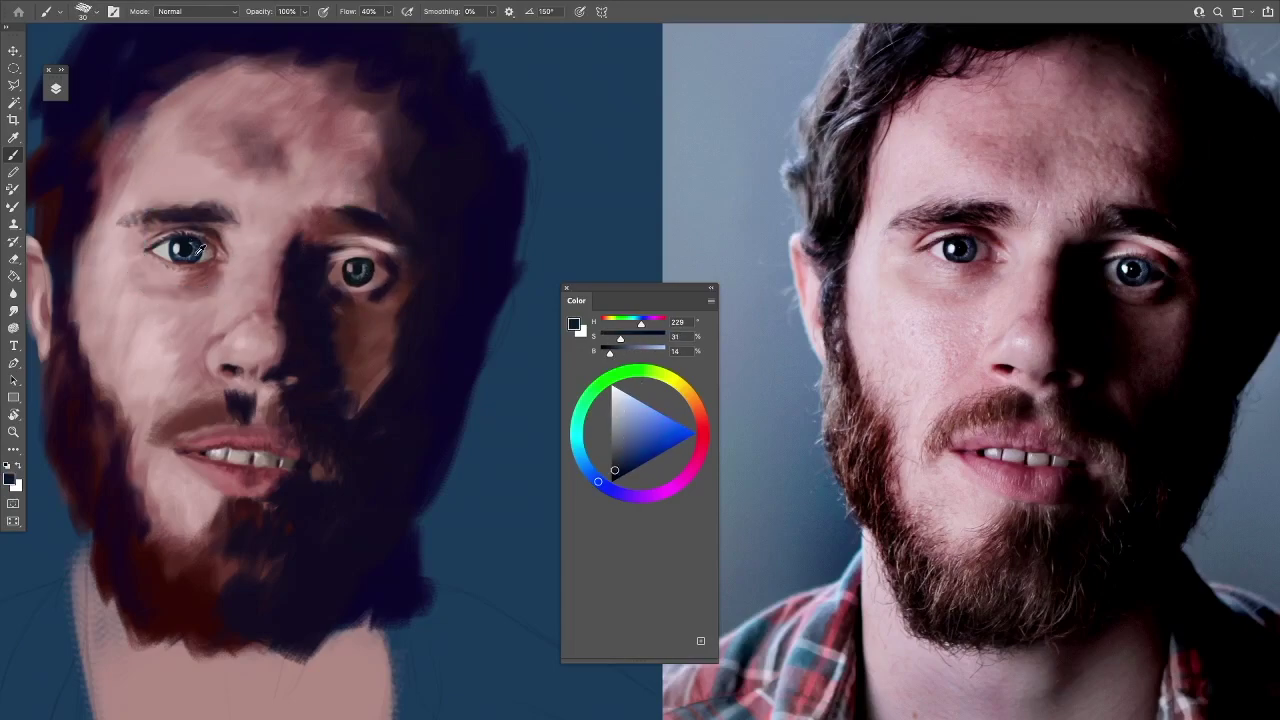
left_click(366, 270, "alt")
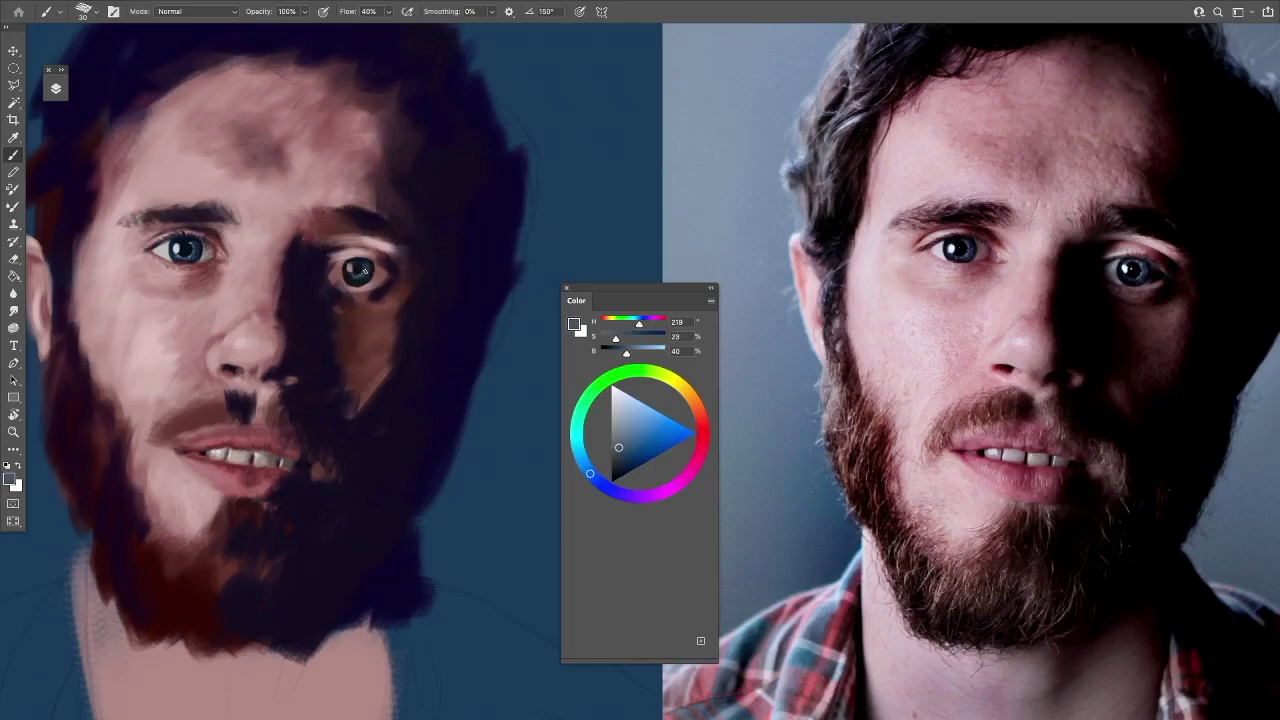
left_click(352, 275, "alt")
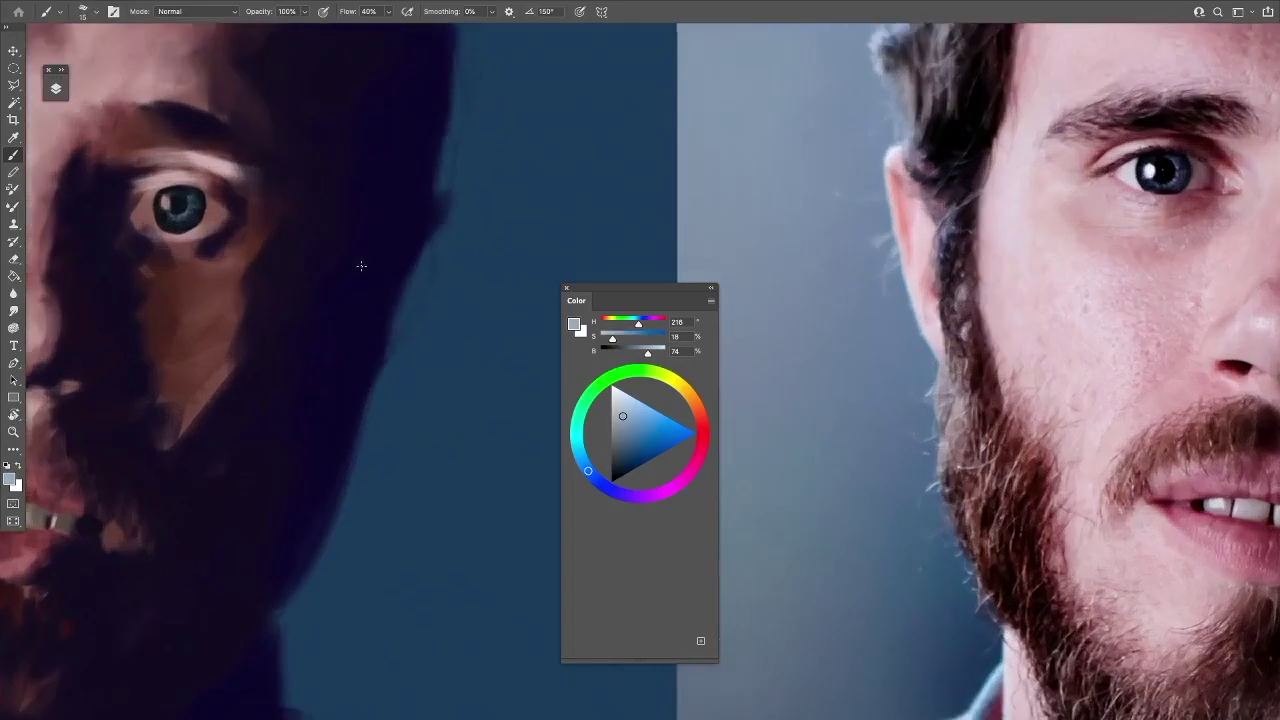
left_click_drag(361, 266, 481, 411)
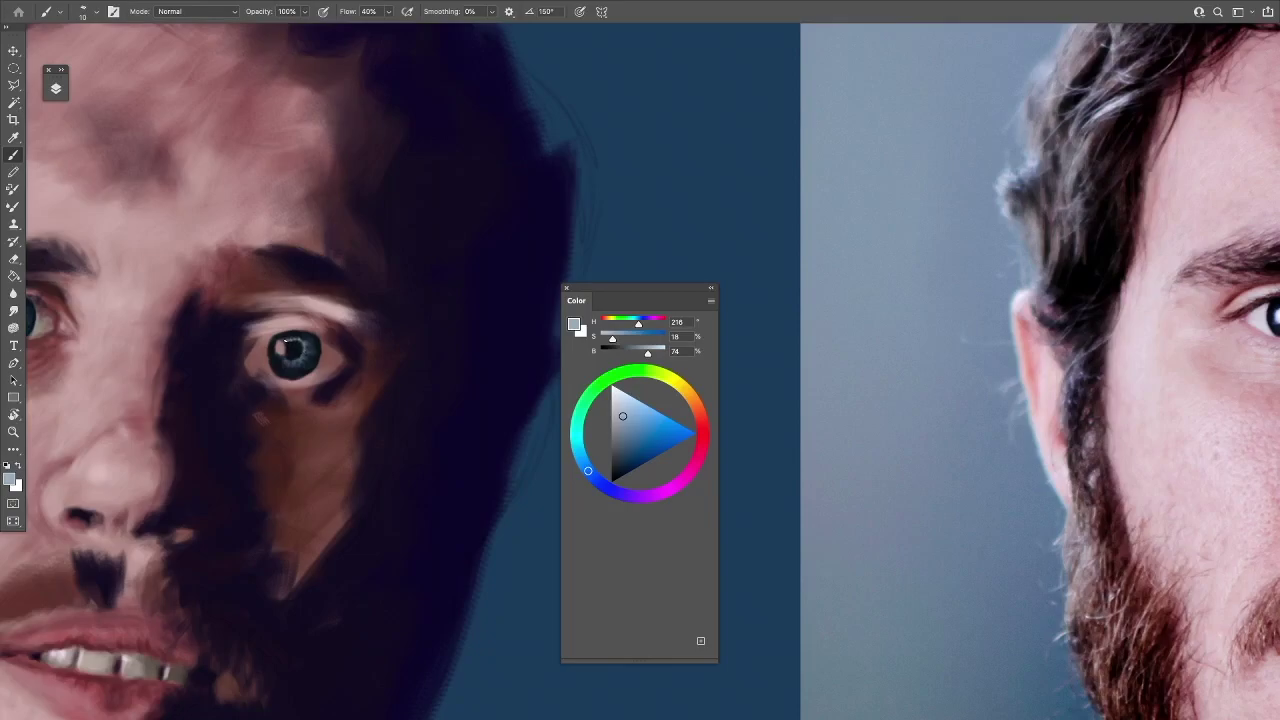
scroll(322, 331, "down", 3)
scroll(352, 318, "up", 4)
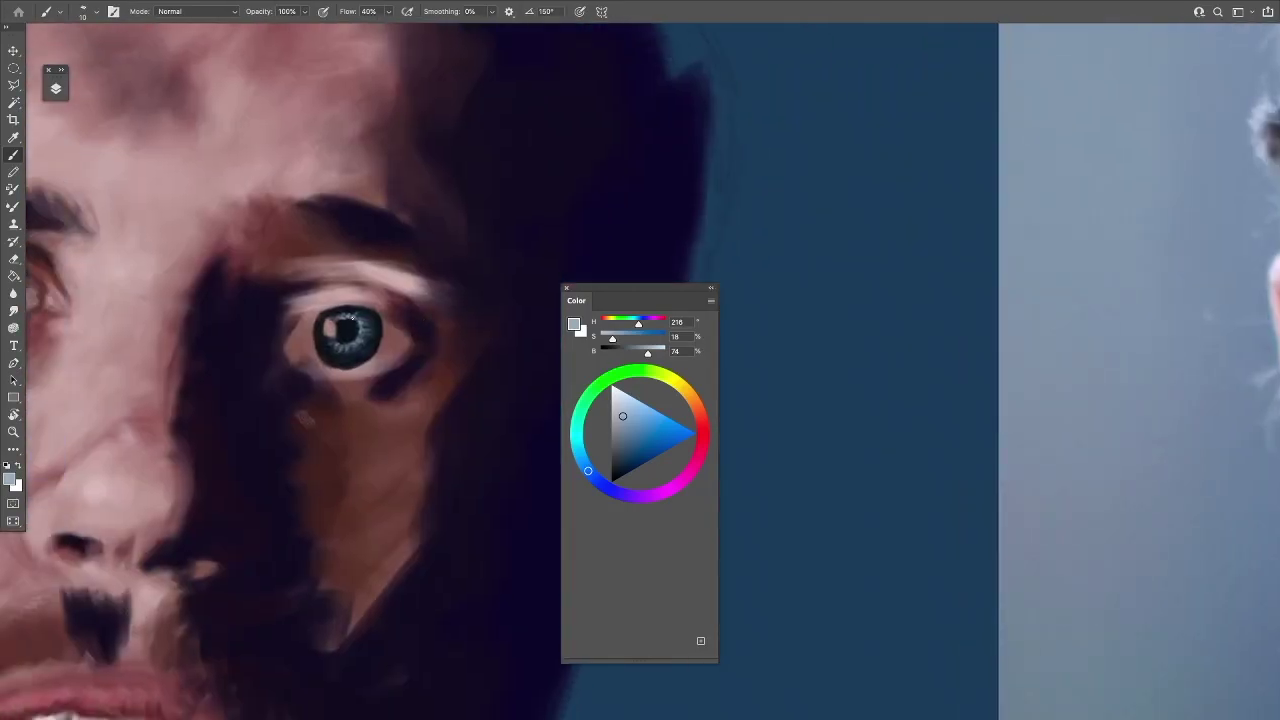
Deepen the shaded eye's pupil and the dark parts of its iris with sampled dark blues
left_click(358, 325, "alt")
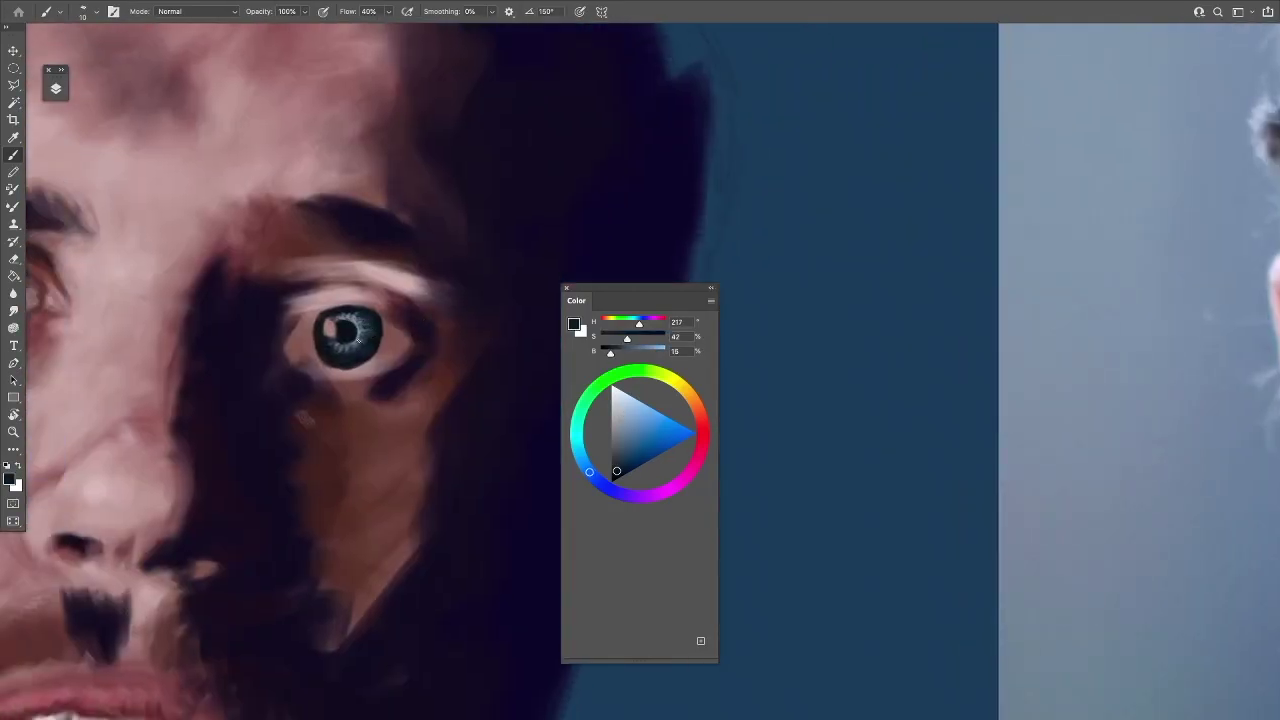
scroll(362, 334, "down", 3)
key("bracketright")
left_click(393, 350, "alt")
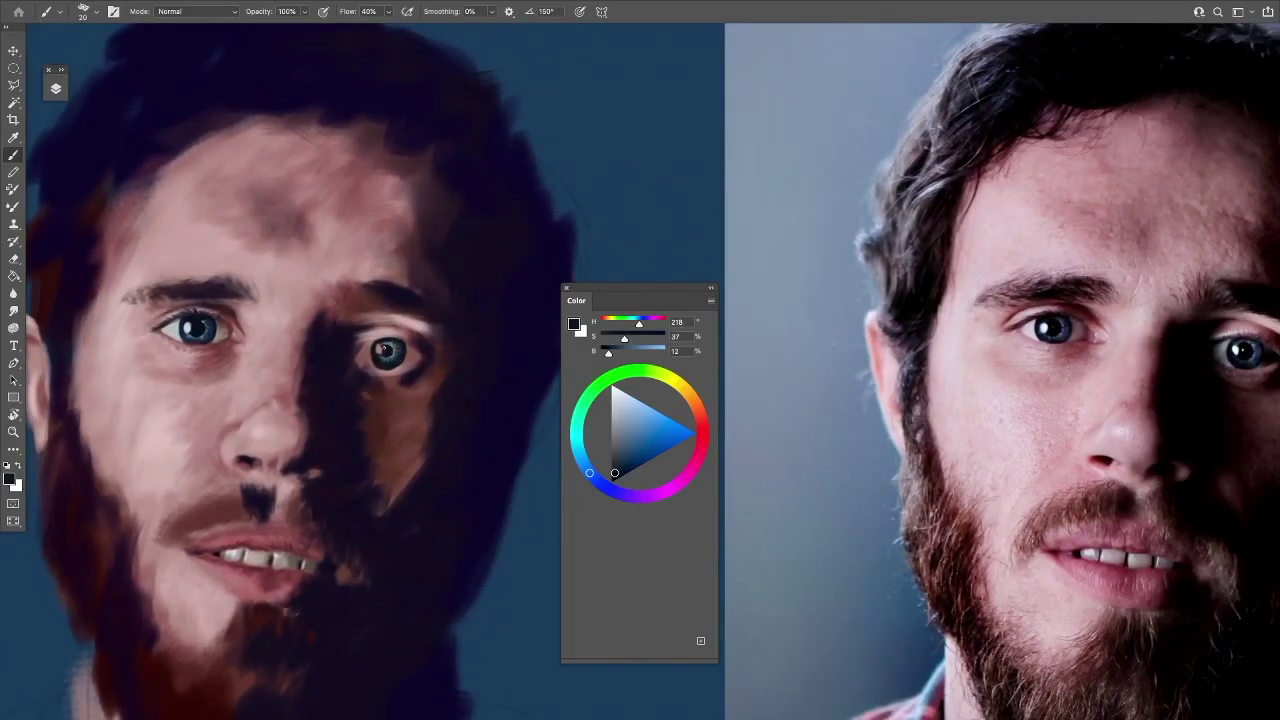
Brighten the shaded eye's white using sampled greys and a pale warm off-white with hue 52, saturation 6% and brightness 85%
left_click(404, 357, "alt")
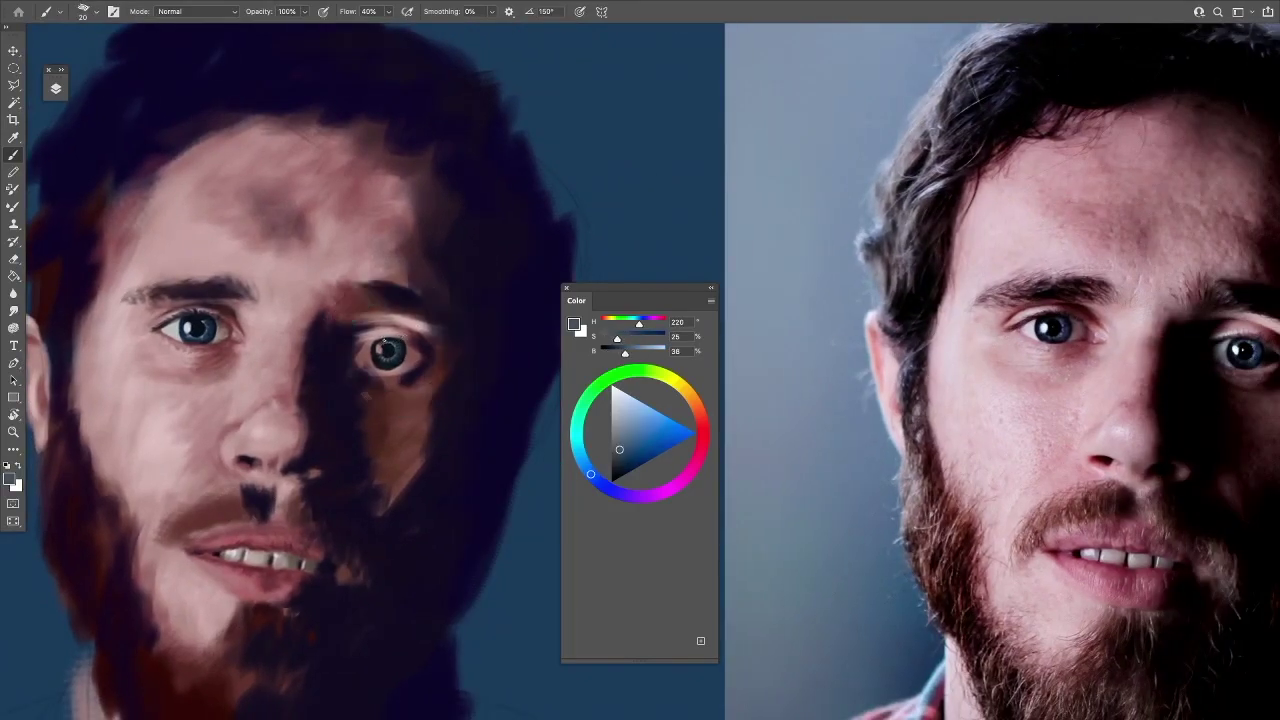
left_click(384, 362, "alt")
left_click(380, 347, "alt")
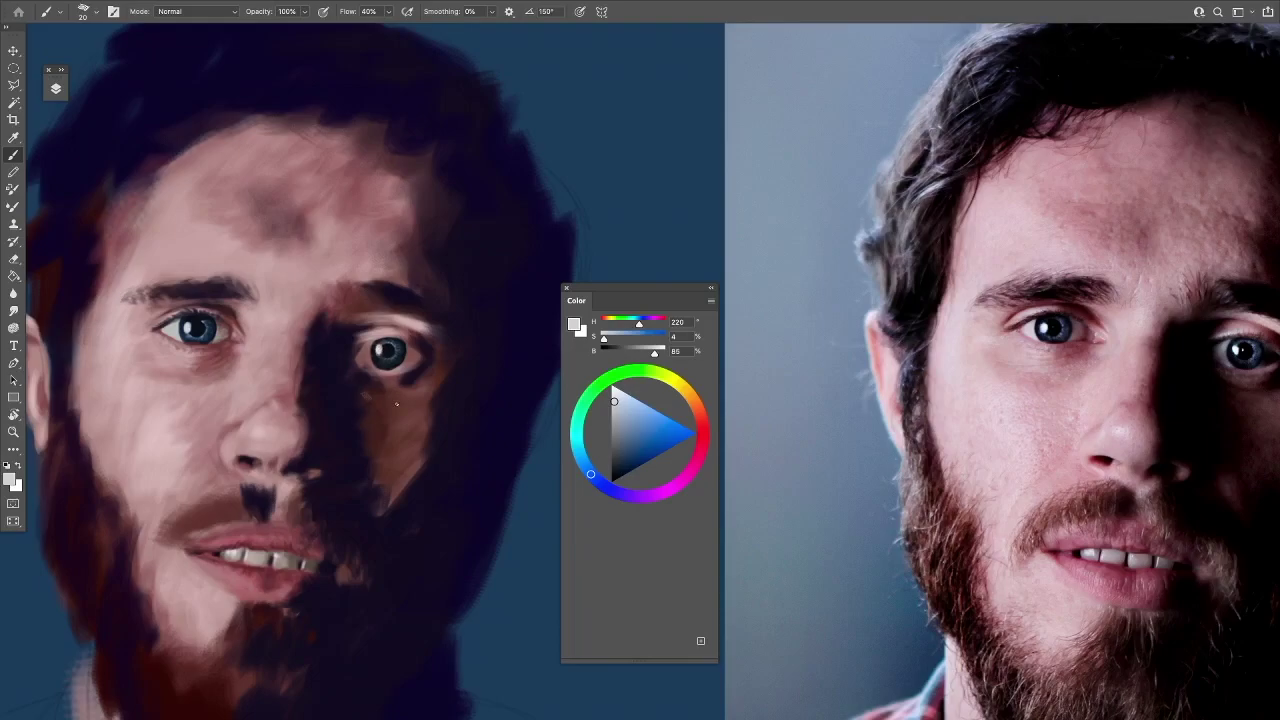
scroll(395, 405, "right", 2)
left_click(678, 383)
left_click(615, 401)
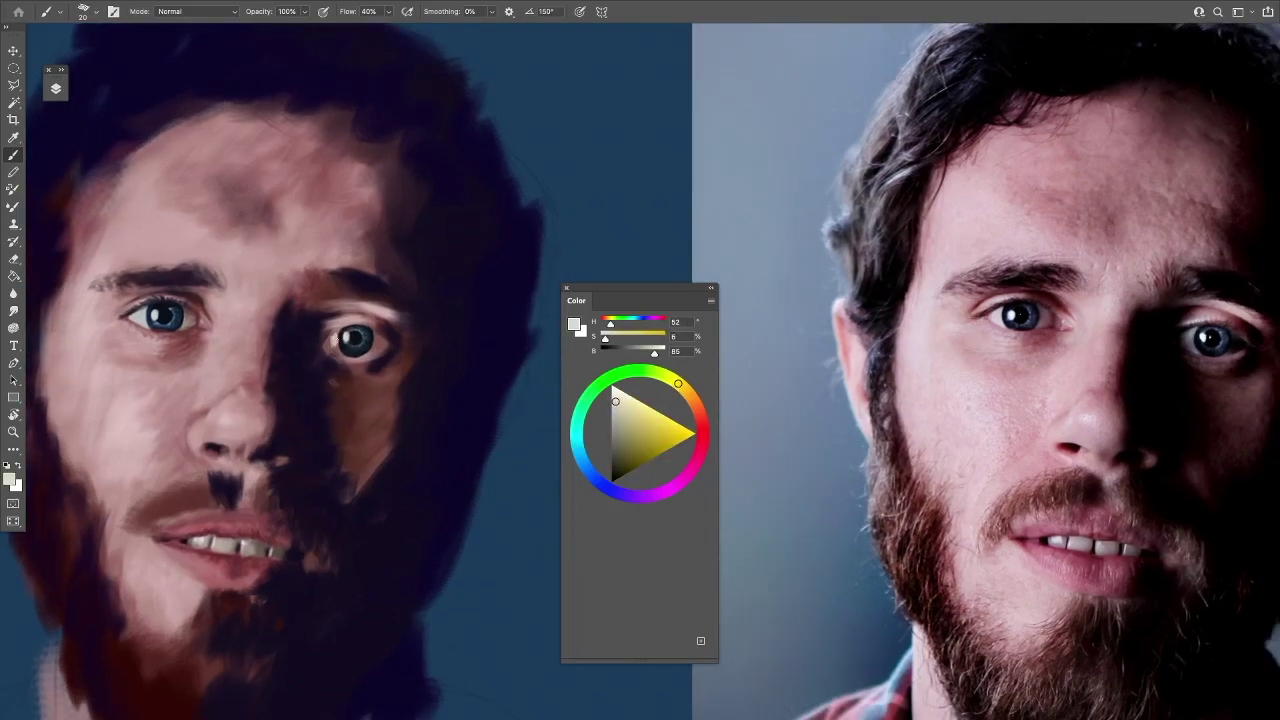
Tone down the inner part of the shaded eye's white with a muted blue-violet of hue 232
left_click(600, 483)
left_click(617, 423)
left_click(333, 346)
left_click(350, 350, "alt")
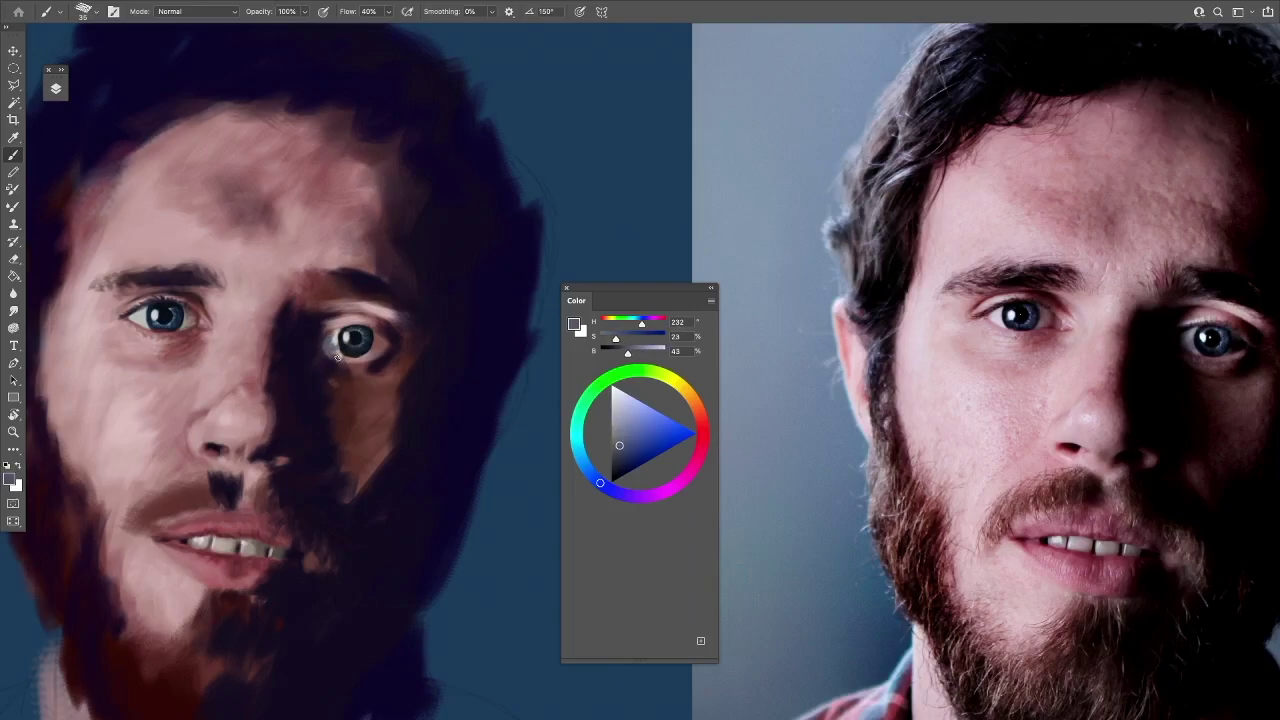
left_click(335, 368, "alt")
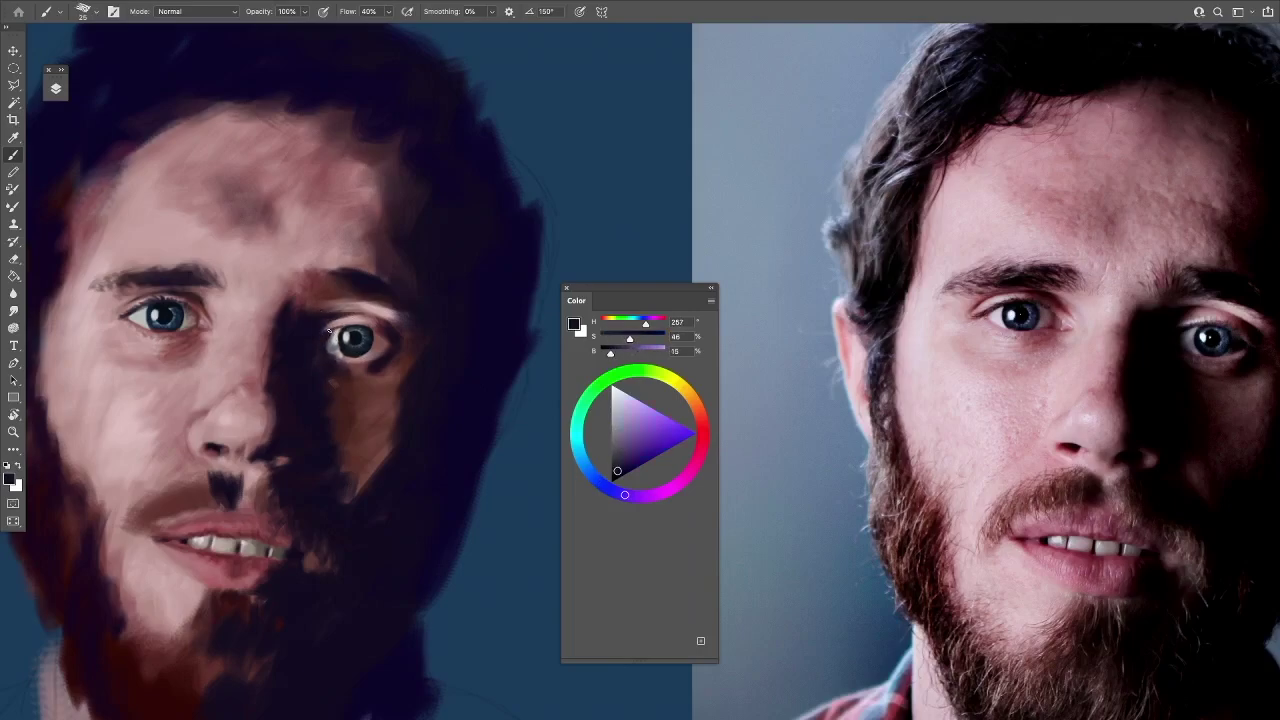
Define the shaded eye's inner corner and lid crease with sampled dark purples and muted reds
left_click_drag(340, 330, 330, 352)
left_click(365, 365, "alt")
left_click(345, 357, "alt")
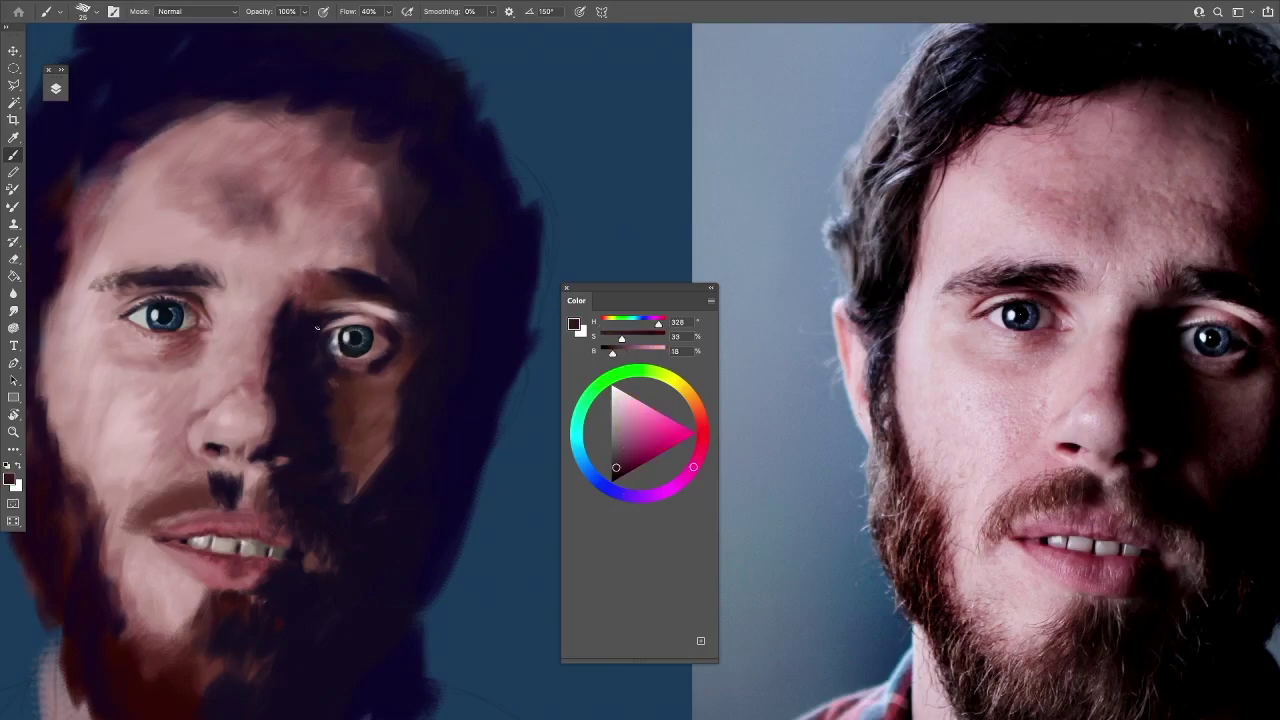
left_click(340, 316, "alt")
left_click(323, 325, "alt")
left_click(314, 271, "alt")
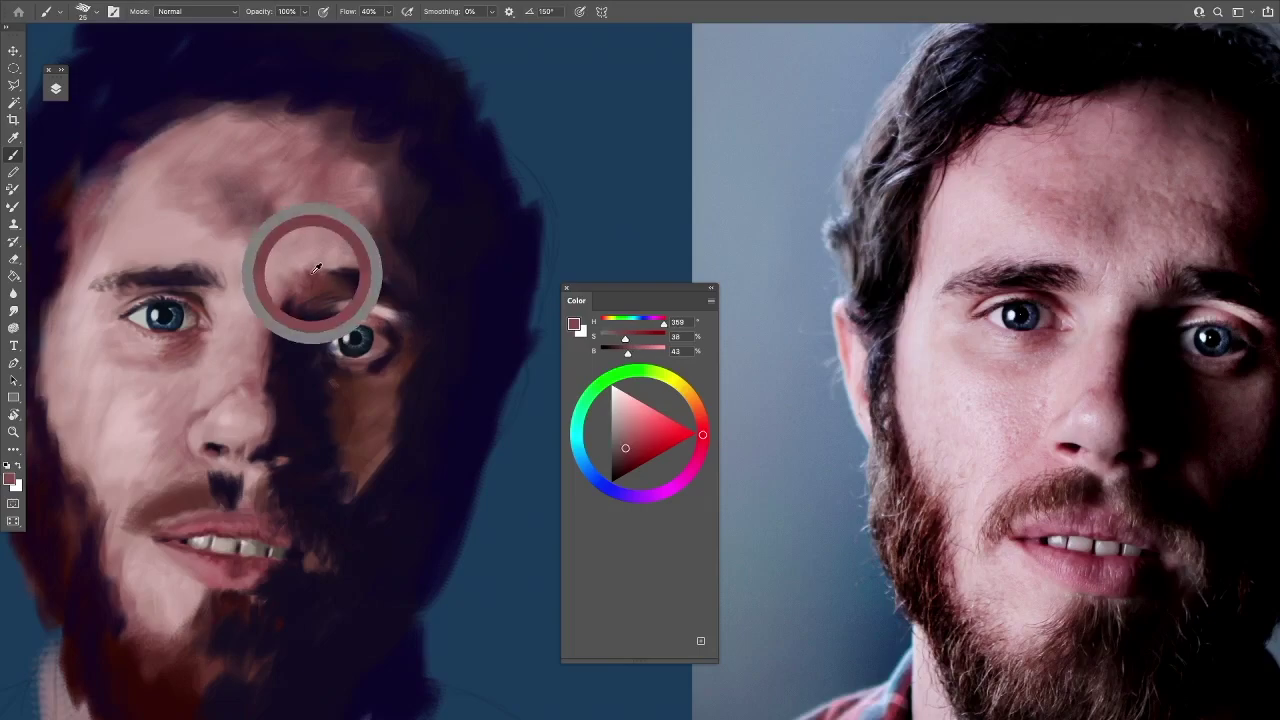
Shade the outer white and iris edges of the shaded eye with sampled dark violet-greys
left_click(377, 342, "alt")
left_click(382, 344, "alt")
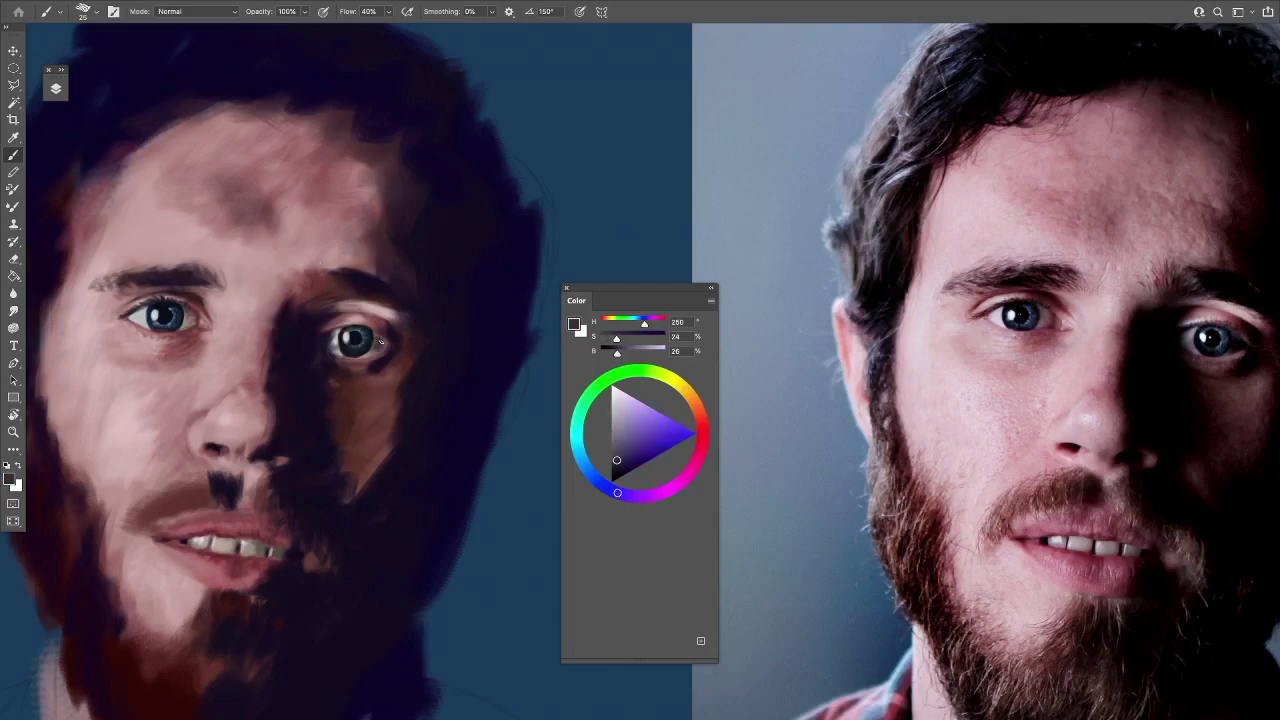
left_click(408, 358, "alt")
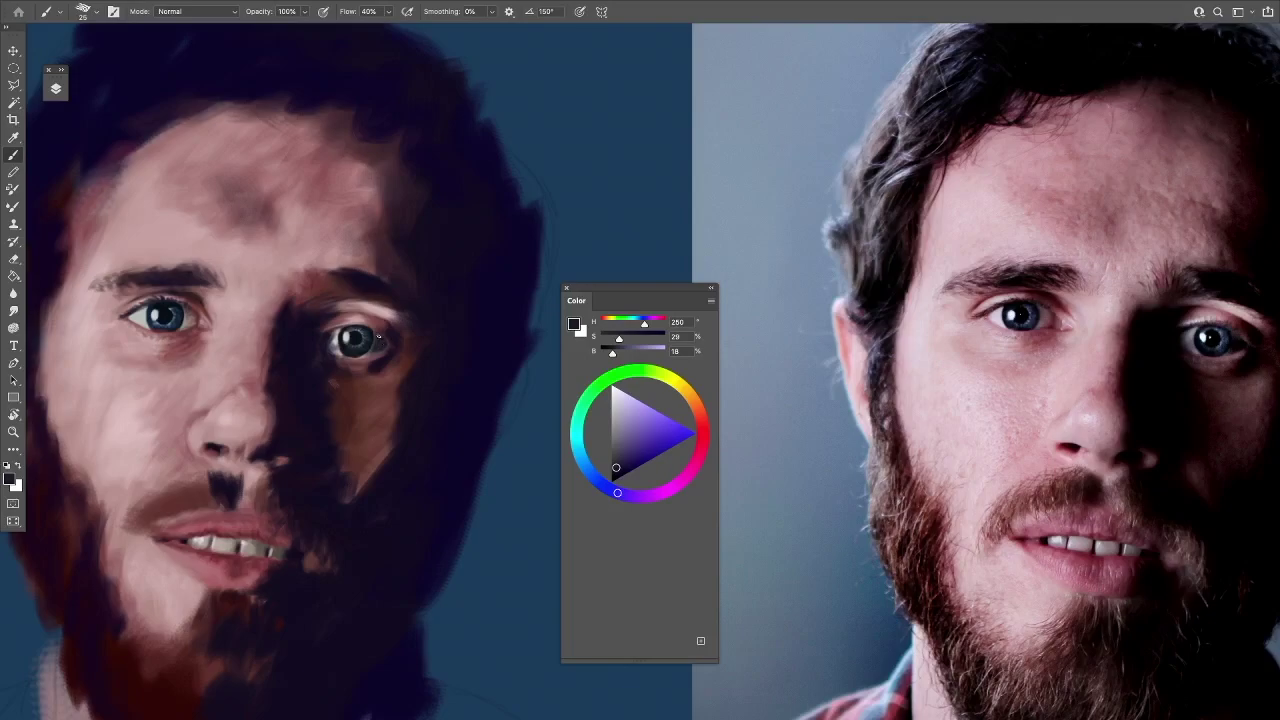
left_click(365, 353, "alt")
left_click(346, 358, "alt")
left_click(350, 344, "alt")
left_click(350, 344, "alt")
Refine the tear duct and lower lid line of the shaded eye with colours sampled around it
left_click(330, 333, "alt")
left_click(334, 324, "alt")
left_click(340, 347, "alt")
left_click(338, 344, "alt")
left_click(332, 350, "alt")
left_click(342, 362, "alt")
left_click(372, 362, "alt")
left_click(372, 362, "alt")
Highlight the shaded eye's upper lid with sampled pale pink and blend its crease with a dusty red
left_click(397, 330, "alt")
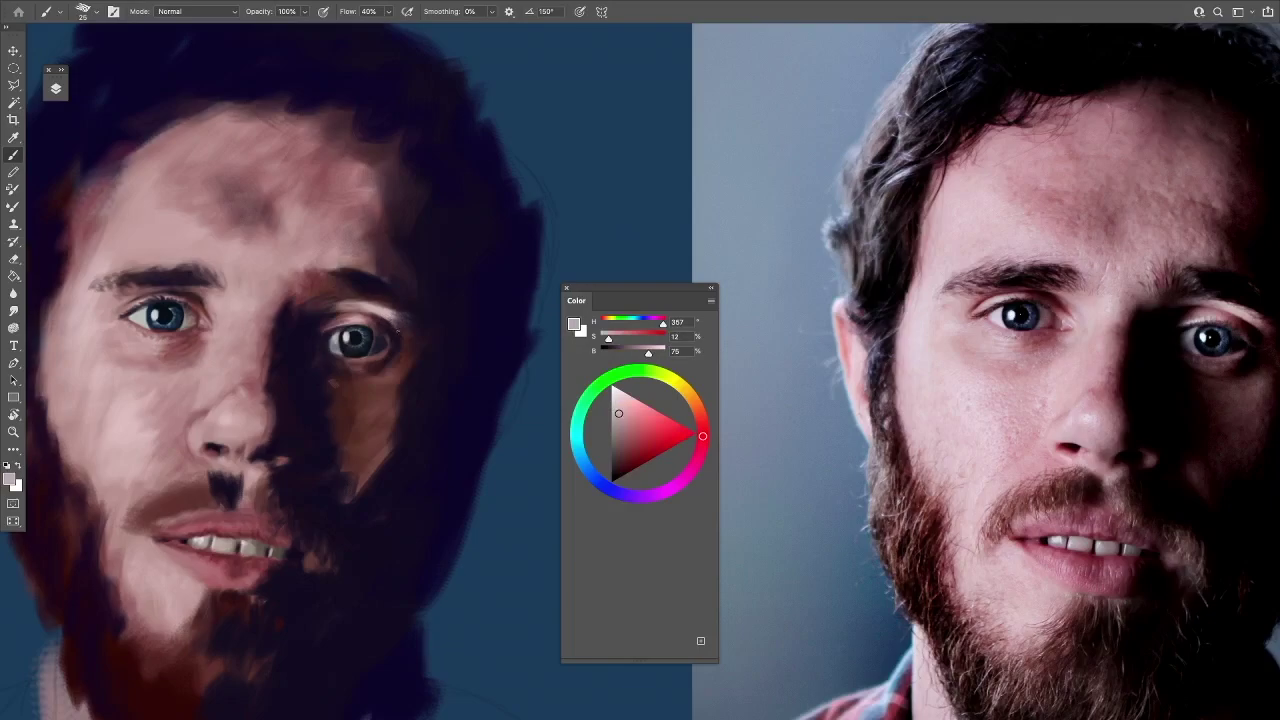
left_click(396, 320, "alt")
left_click(340, 327, "alt")
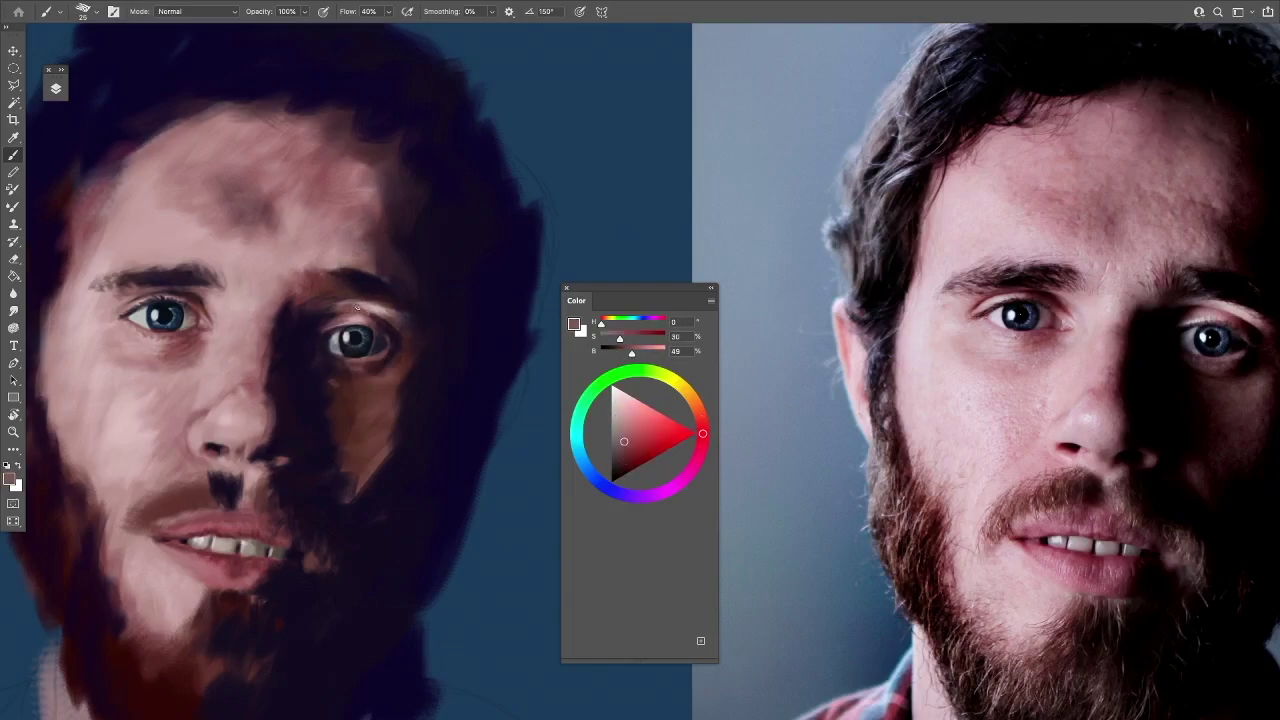
key("bracketright")
key("bracketright")
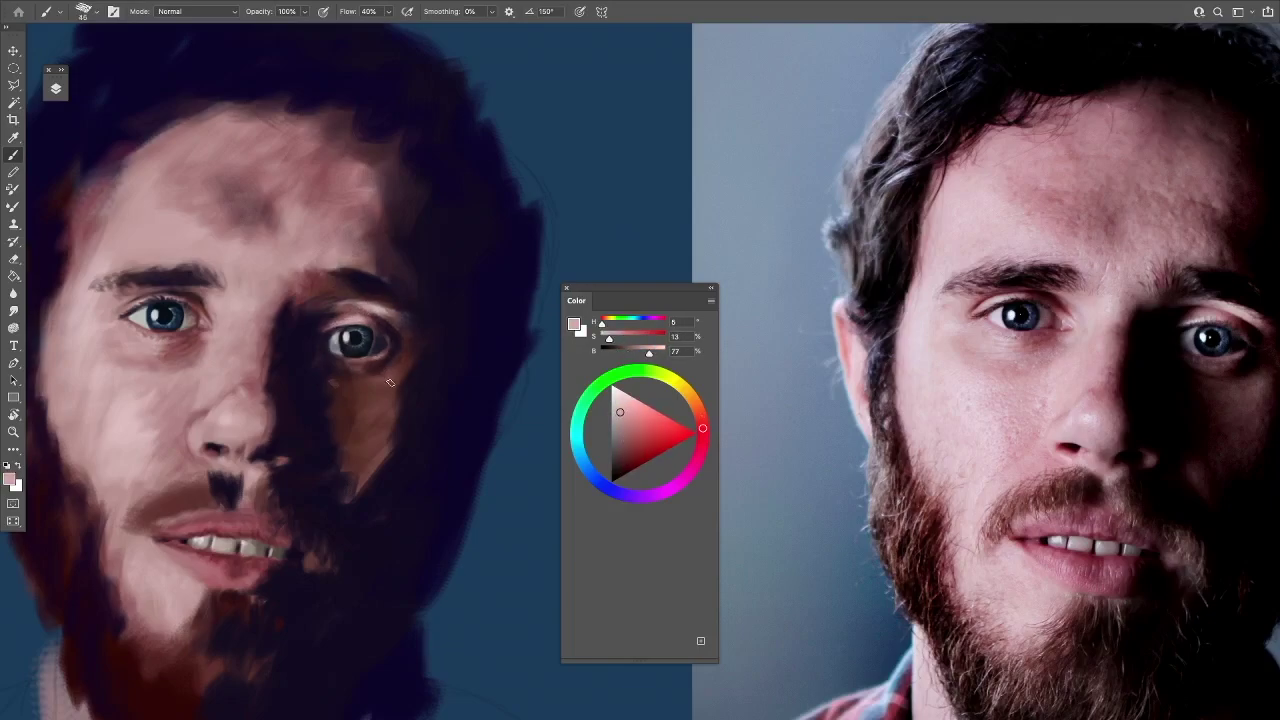
Enlarge the brush to 125 and blend the shadowed cheek below the eye with sampled skin tones
left_click(380, 380, "alt")
scroll(380, 380, "down", 1)
key("bracketright")
key("bracketright")
key("bracketright")
key("bracketright")
key("bracketright")
key("bracketright")
key("bracketright")
key("bracketright")
left_click(372, 460, "alt")
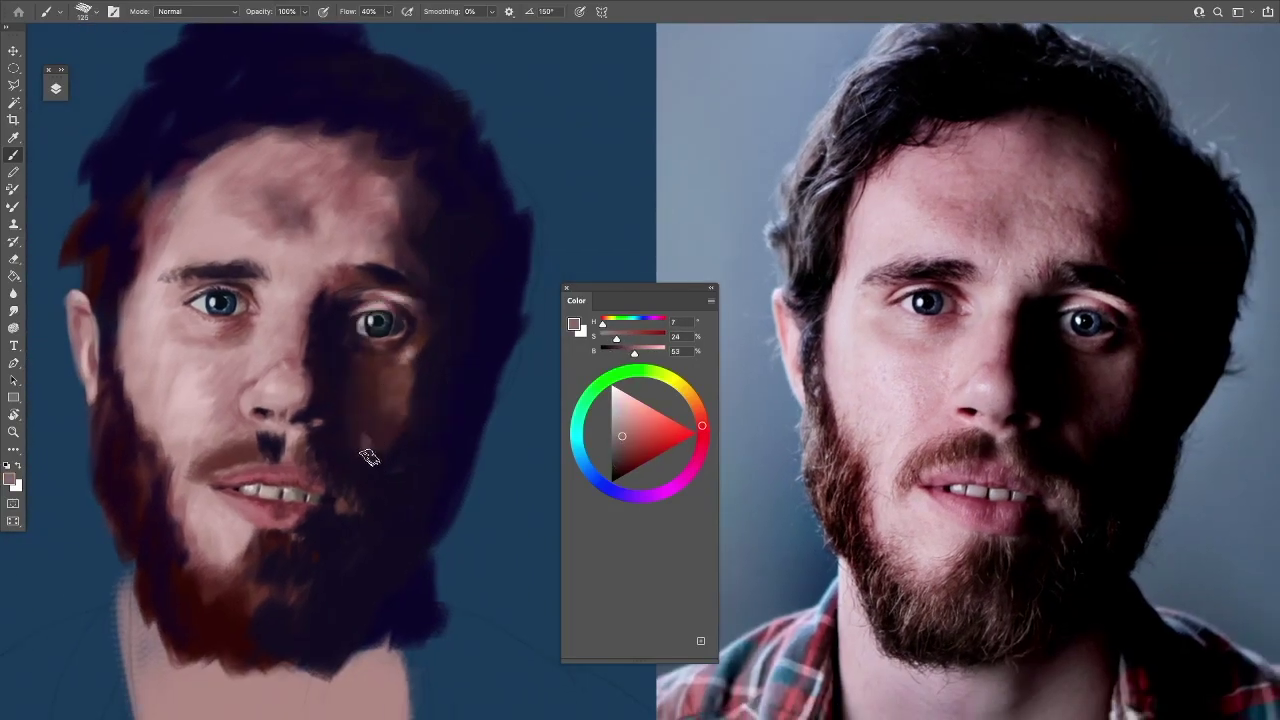
Smooth the forehead with sampled skin tones and soften the lit side's hairline and sideburn with sampled dark reds
left_click(380, 175, "alt")
left_click(312, 228, "alt")
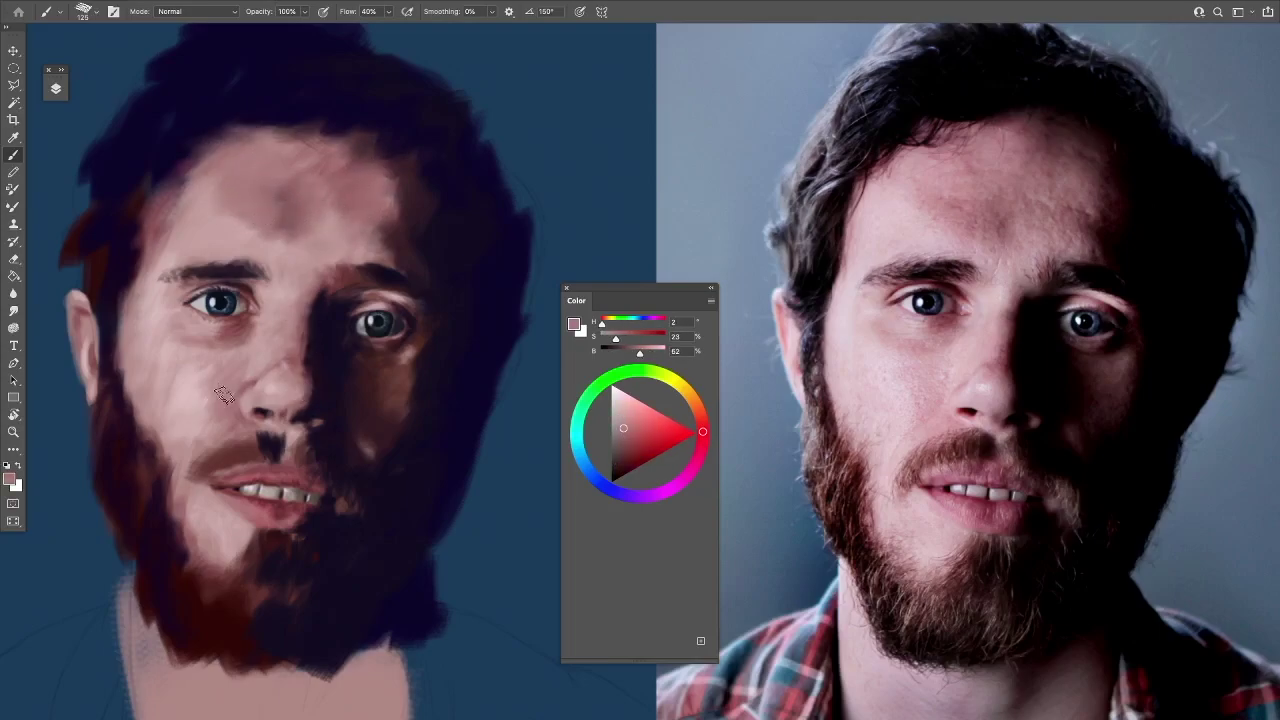
left_click(152, 220, "alt")
mouse_move(152, 222)
left_mouse_down()
mouse_move(200, 232)
mouse_move(148, 256)
mouse_move(195, 212)
mouse_move(201, 148)
mouse_move(176, 186)
mouse_move(221, 137)
mouse_move(201, 172)
mouse_move(339, 281)
mouse_move(177, 155)
mouse_move(134, 191)
left_mouse_up()
left_click(131, 210, "alt")
left_click_drag(110, 330, 120, 400)
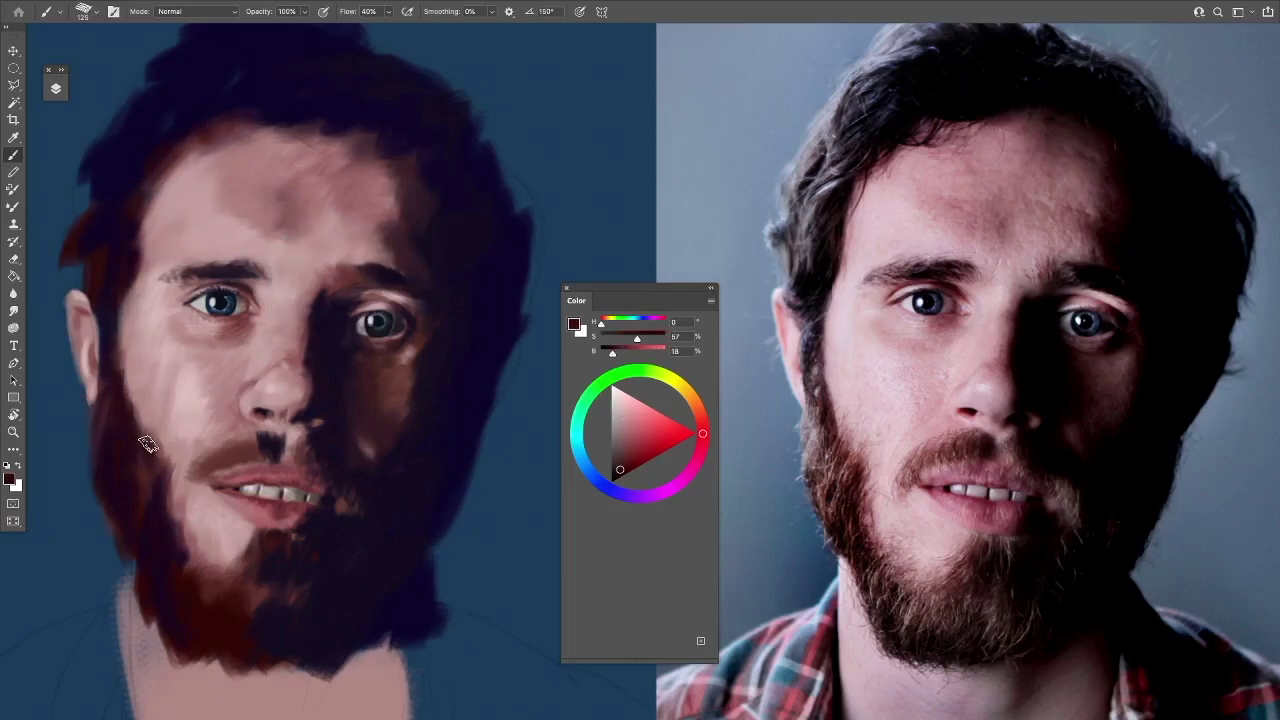
Add a pink flush beside the nose and blend the lit cheek with sampled skin tones, using a brush size of 100
left_click(238, 423, "alt")
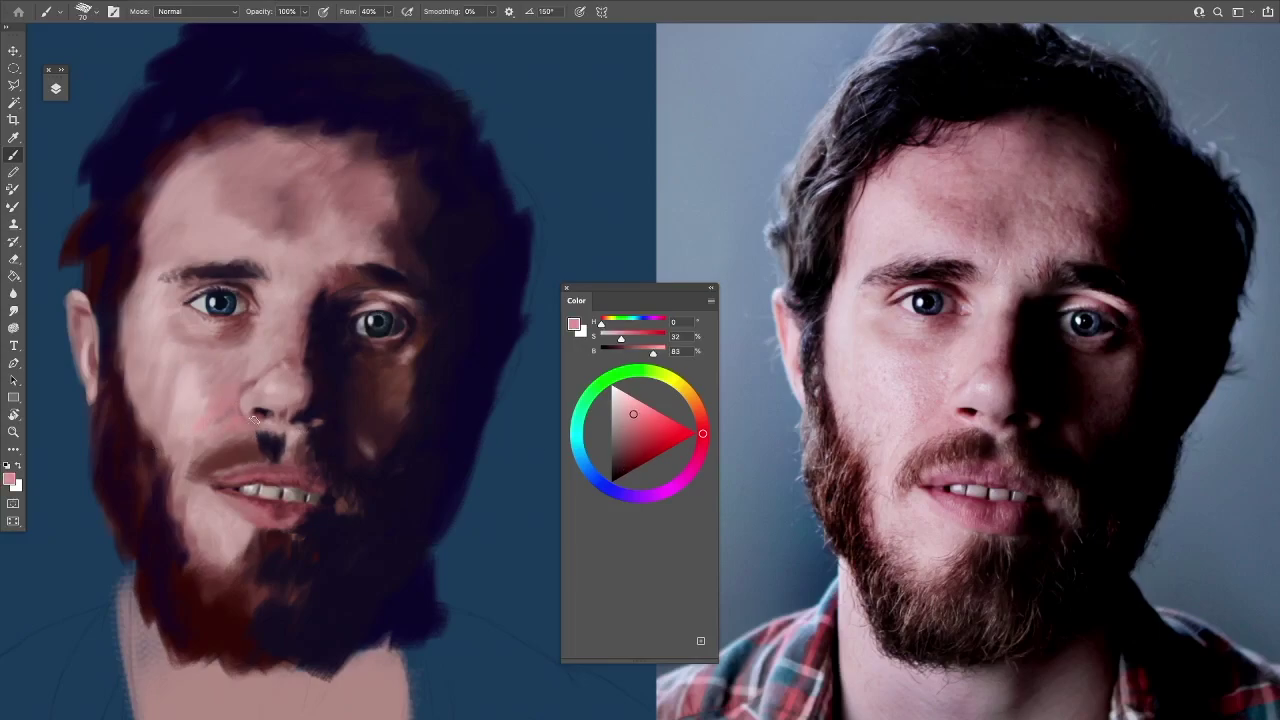
left_click(298, 388, "alt")
left_click(220, 383, "alt")
left_click(220, 440, "alt")
left_click(210, 428, "alt")
key("bracketright")
key("bracketright")
key("bracketright")
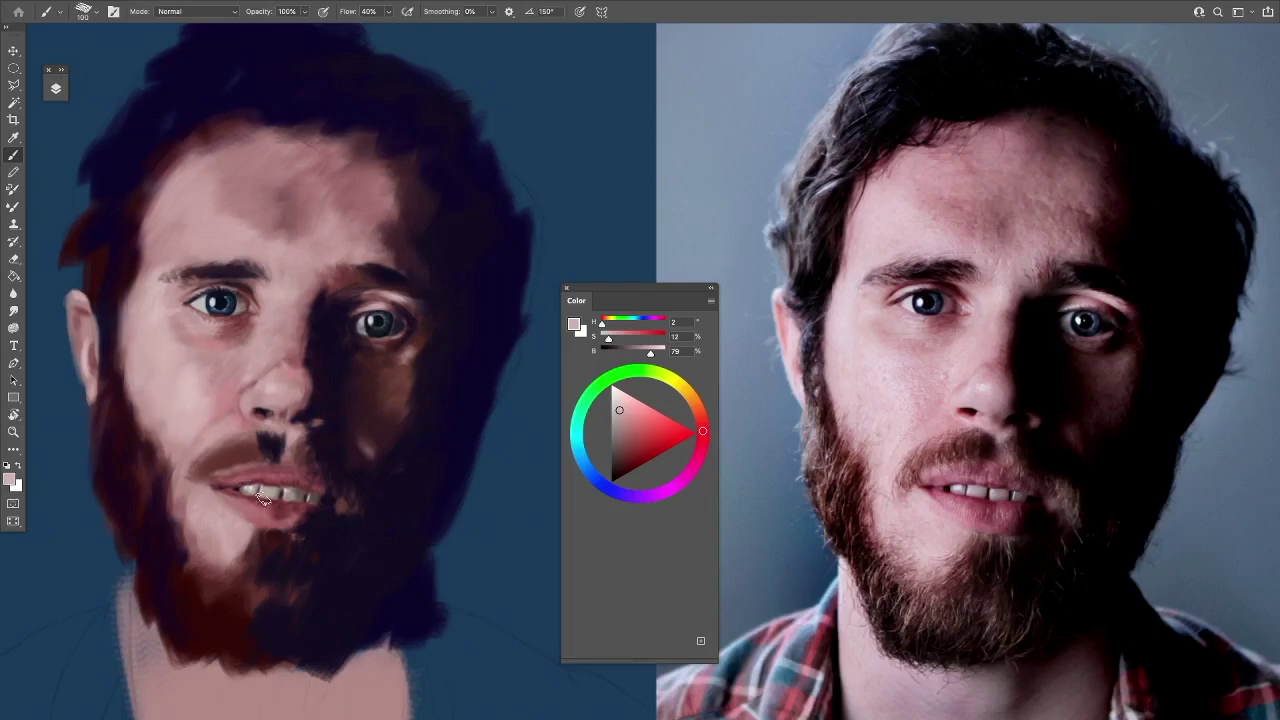
Soften the shadowed cheek's outer edge into the dark side of the face with sampled browns and dark purples
left_click(407, 406, "alt")
left_click(385, 364, "alt")
left_click(381, 393, "alt")
left_click(383, 370, "alt")
left_click(405, 415, "alt")
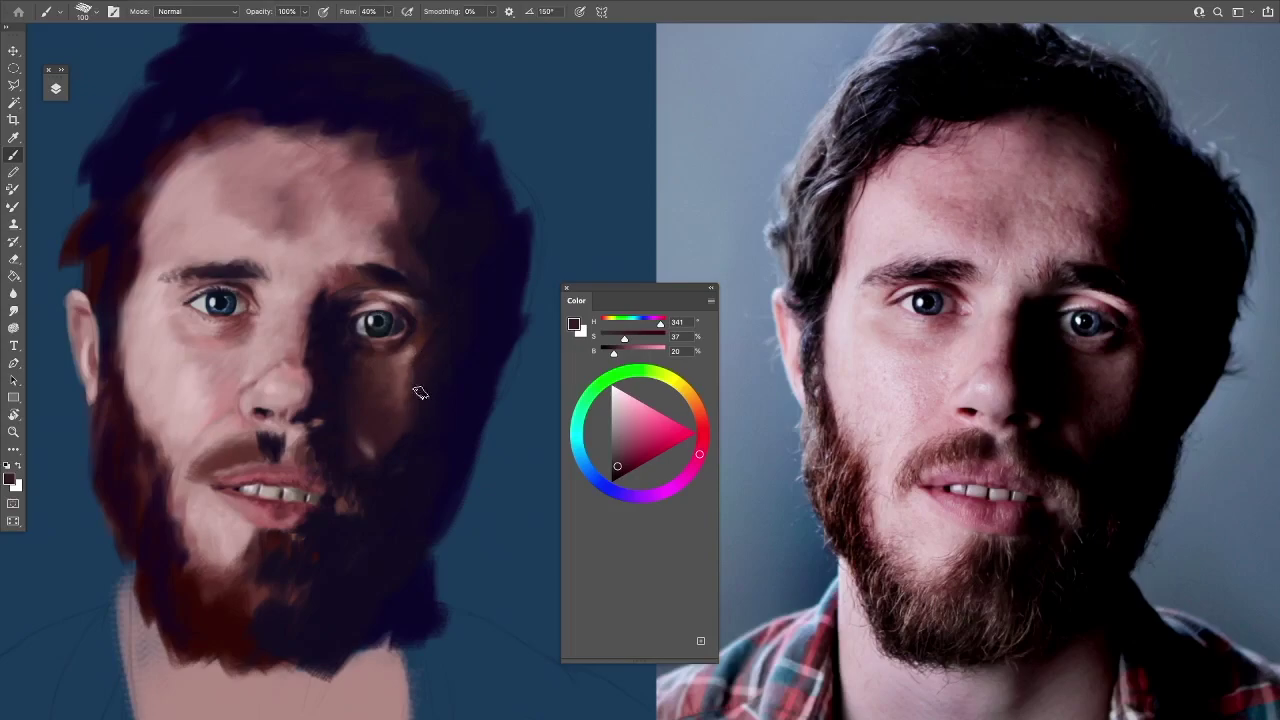
left_click(400, 409, "alt")
left_click(394, 426, "alt")
left_click(417, 413, "alt")
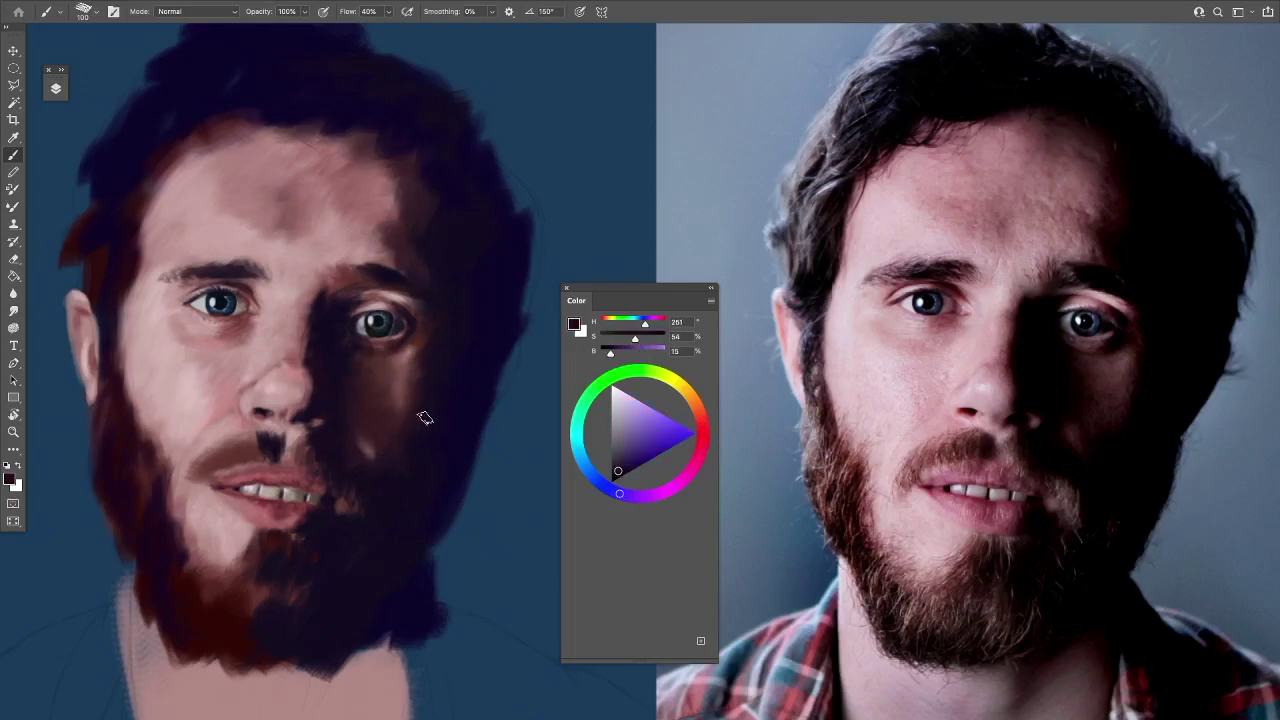
Darken the moustache under the nose with sampled dark purple-browns
left_click(360, 522, "alt")
left_click(124, 466, "alt")
left_click(265, 442, "alt")
left_click(262, 445, "alt")
left_click(275, 439, "alt")
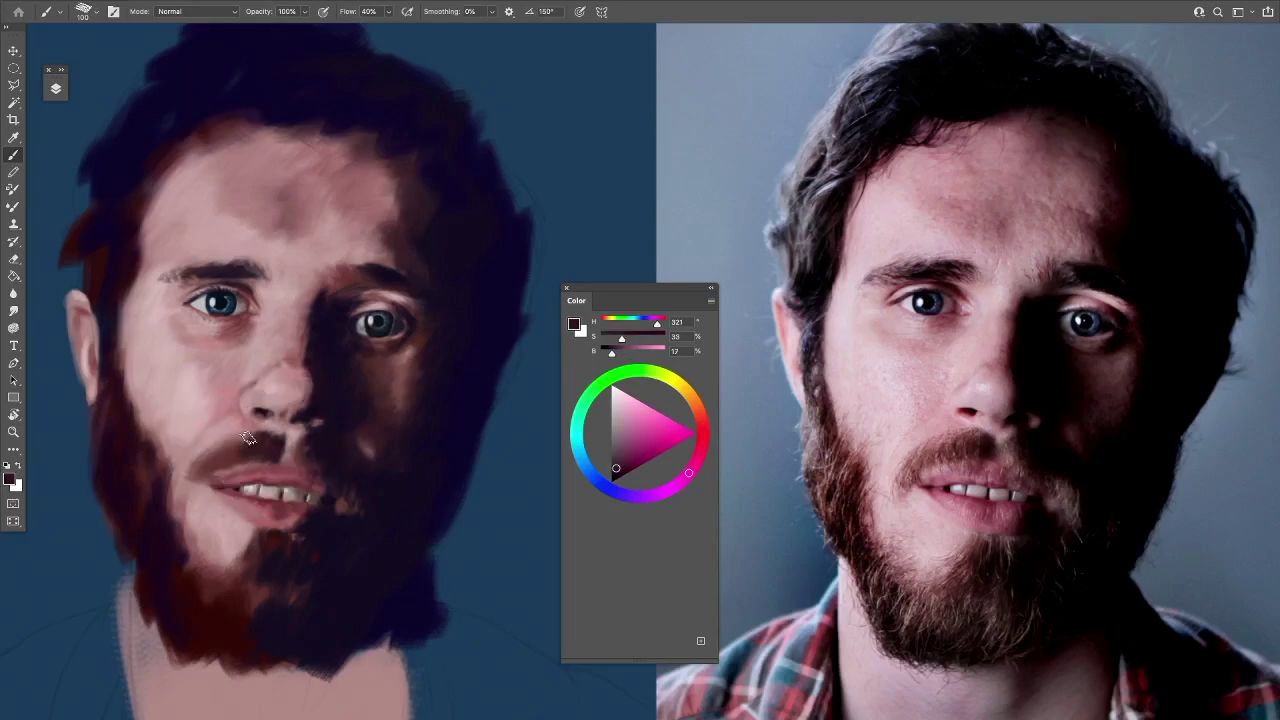
Reshape the top of the chin beard beneath the lower lip with sampled dark tones and a smaller brush
left_click(300, 550, "alt")
left_click(302, 545, "alt")
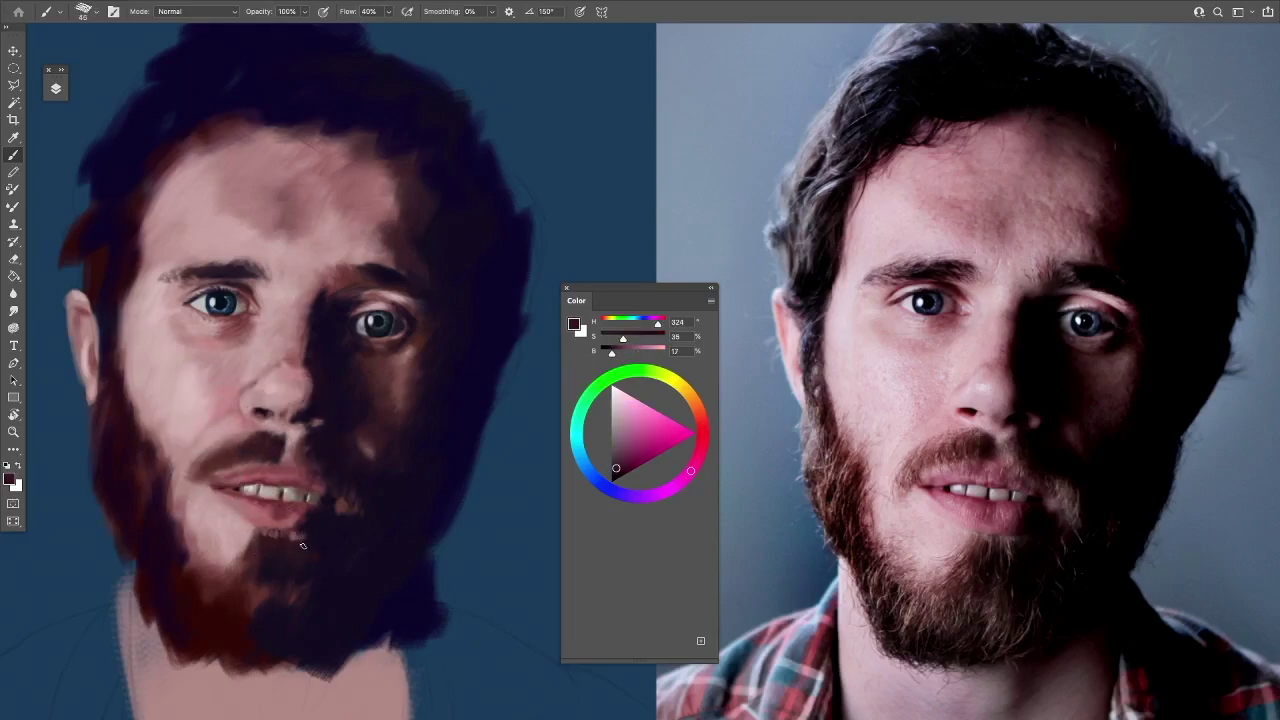
left_click(282, 570, "alt")
Refine the upper lip and its edge above the teeth with sampled lip reds and a brush size of 30
left_click(245, 475, "alt")
left_click(310, 478, "alt")
left_click(273, 476, "alt")
left_click(240, 485, "alt")
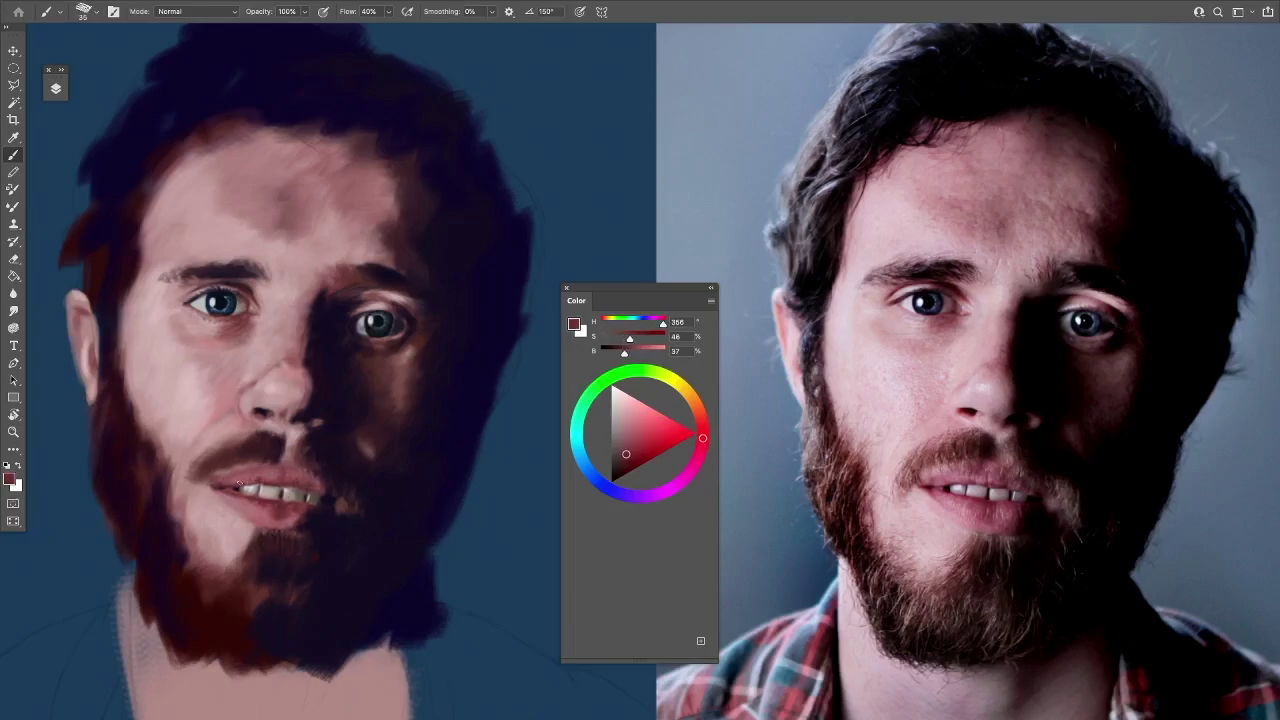
Detail the lower lip and mouth corners with sampled pinks and add fine dark moustache hairs over the upper lip
left_click(279, 505, "alt")
left_click(283, 510, "alt")
left_click(224, 489, "alt")
left_click(309, 494, "alt")
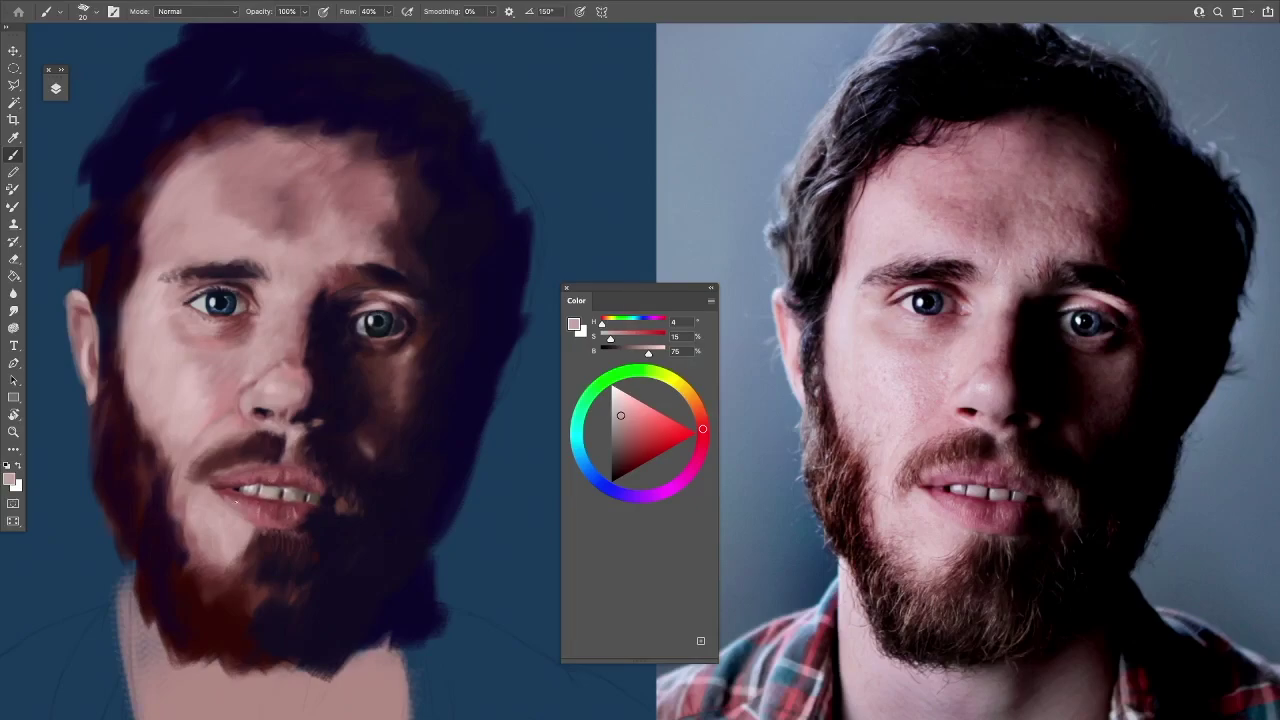
left_click(268, 462, "alt")
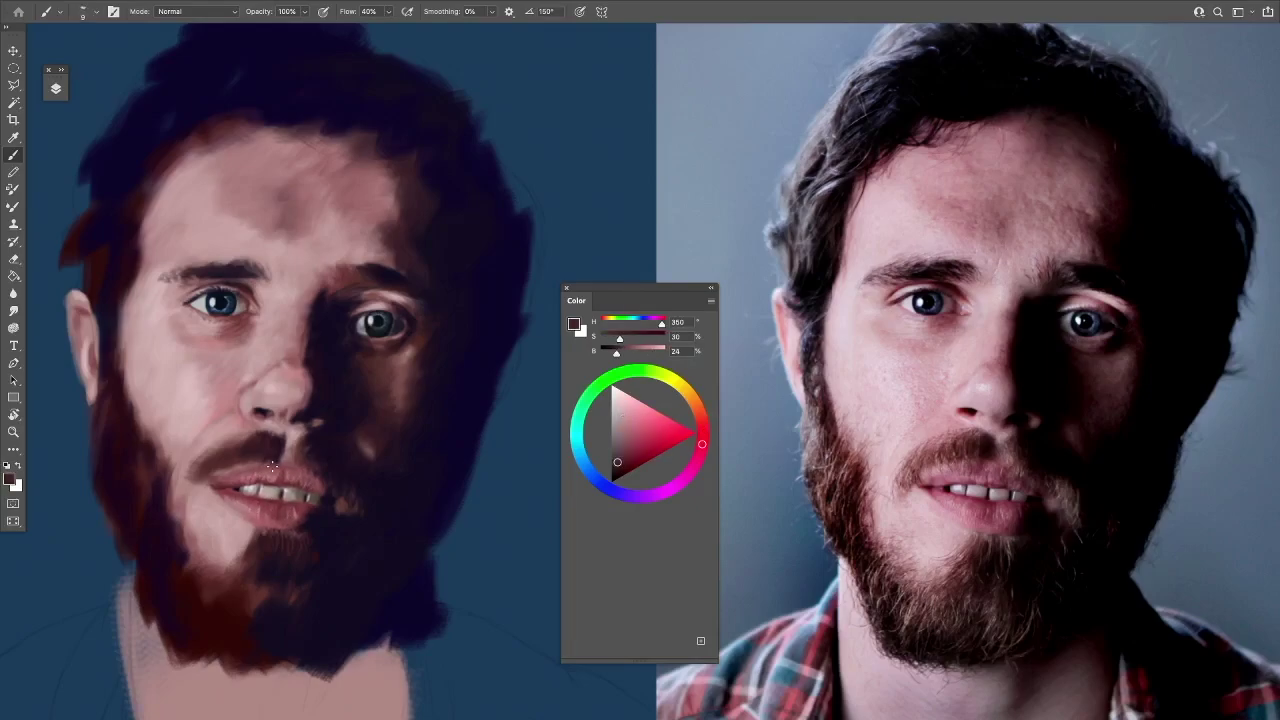
Paint tan hair strokes of hue 27 in the beard beside the shaded mouth corner and across the moustache
left_click(337, 485, "alt")
left_click(201, 503, "alt")
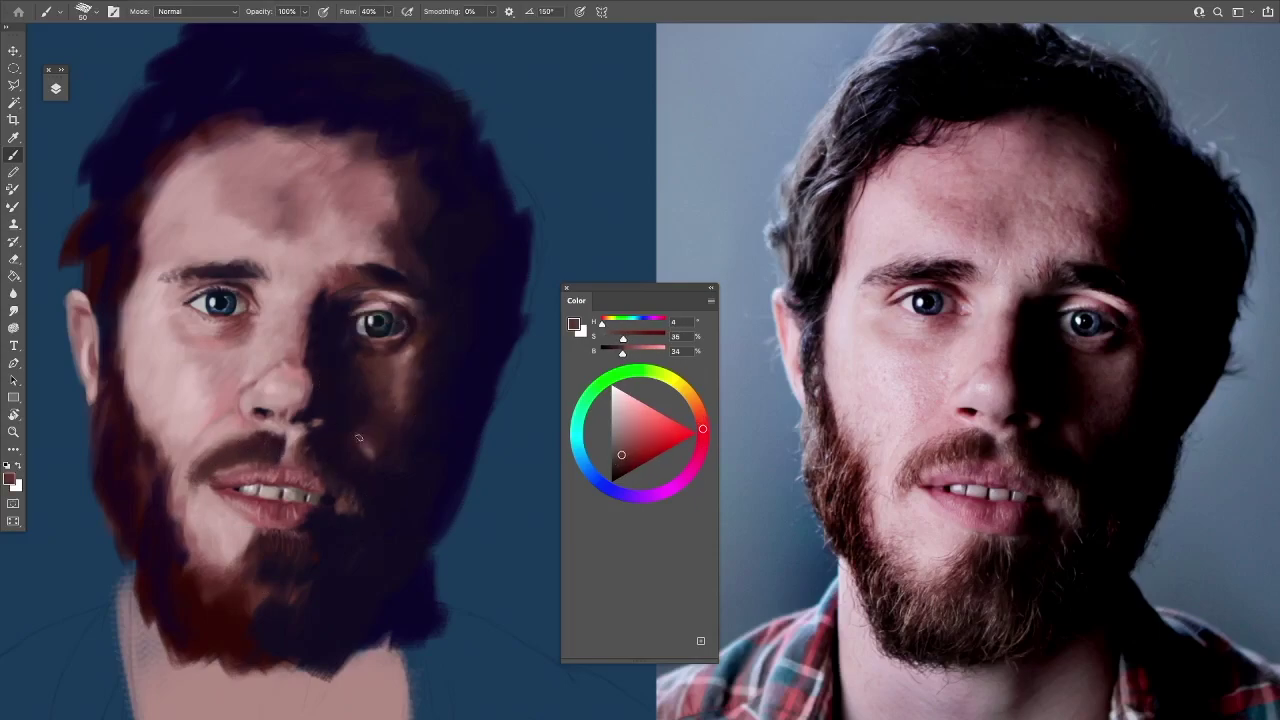
left_click(359, 438, "alt")
left_click_drag(352, 476, 357, 512)
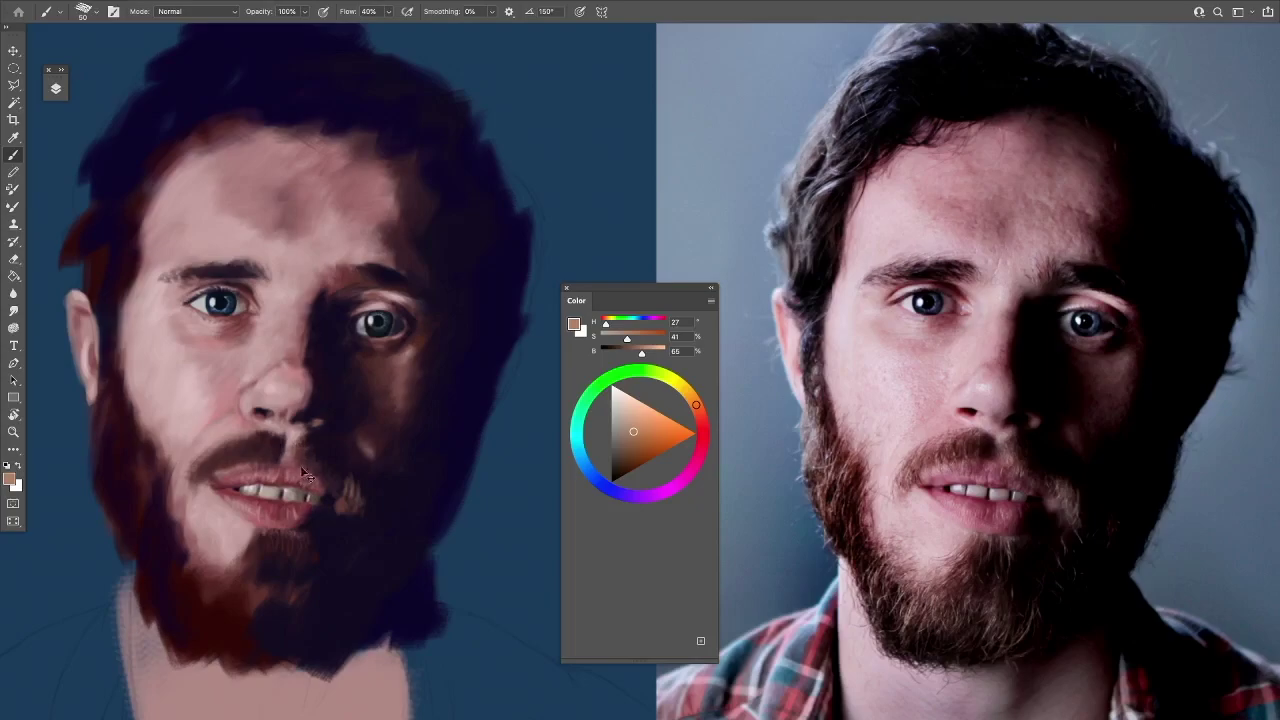
left_click_drag(249, 457, 203, 472)
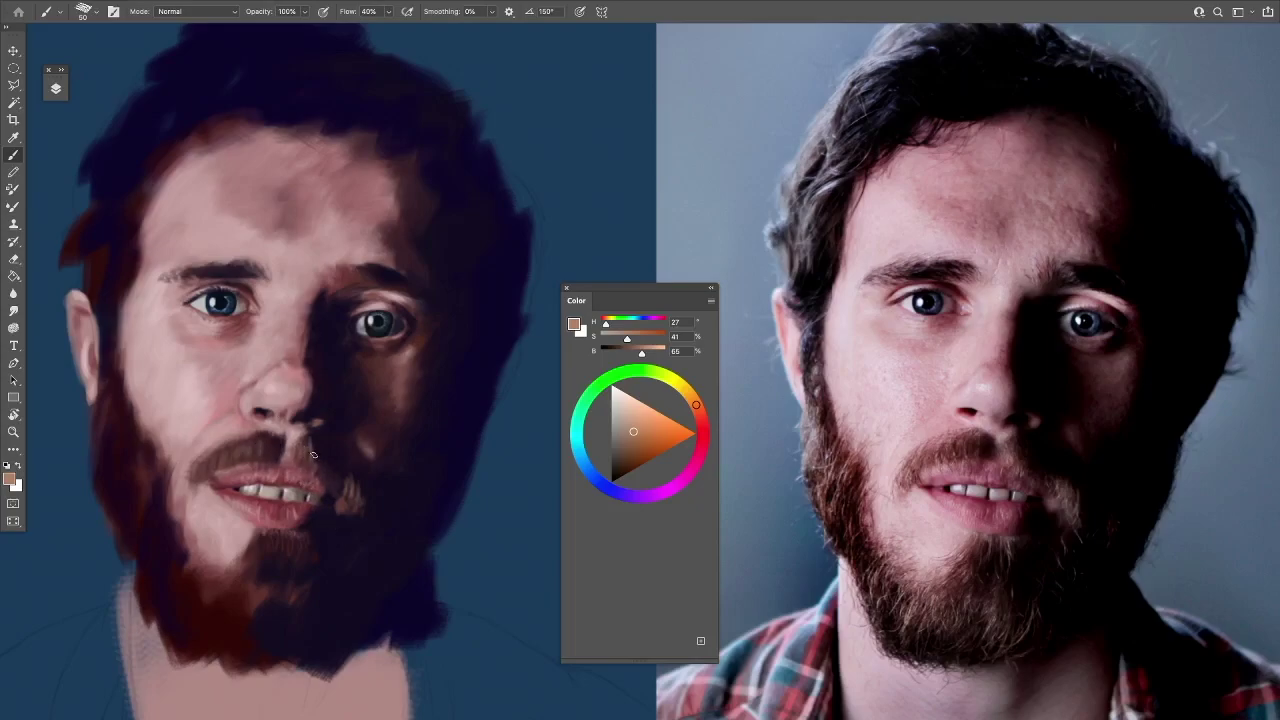
Clean up the moustache's upper edge with sampled skin tone and add brown hair strokes across it
left_click(232, 426, "alt")
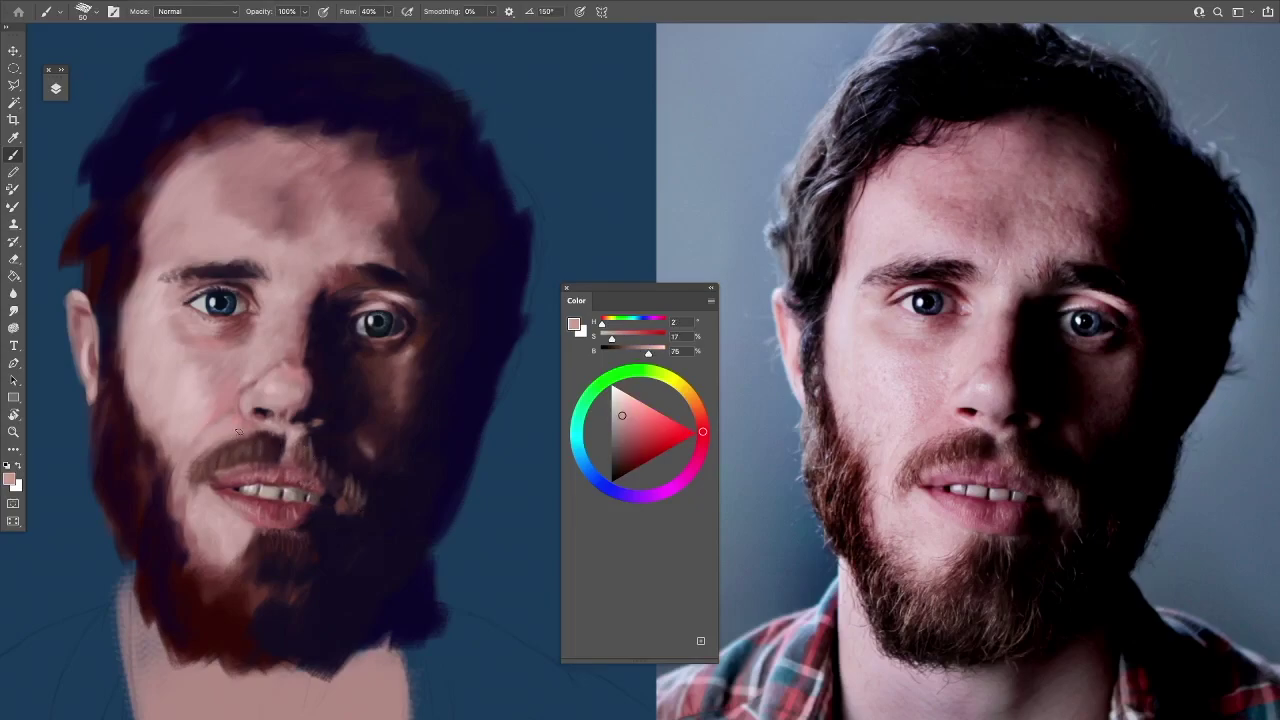
left_click(229, 451, "alt")
left_click_drag(278, 438, 223, 441)
left_click(294, 447, "alt")
left_click(278, 455, "alt")
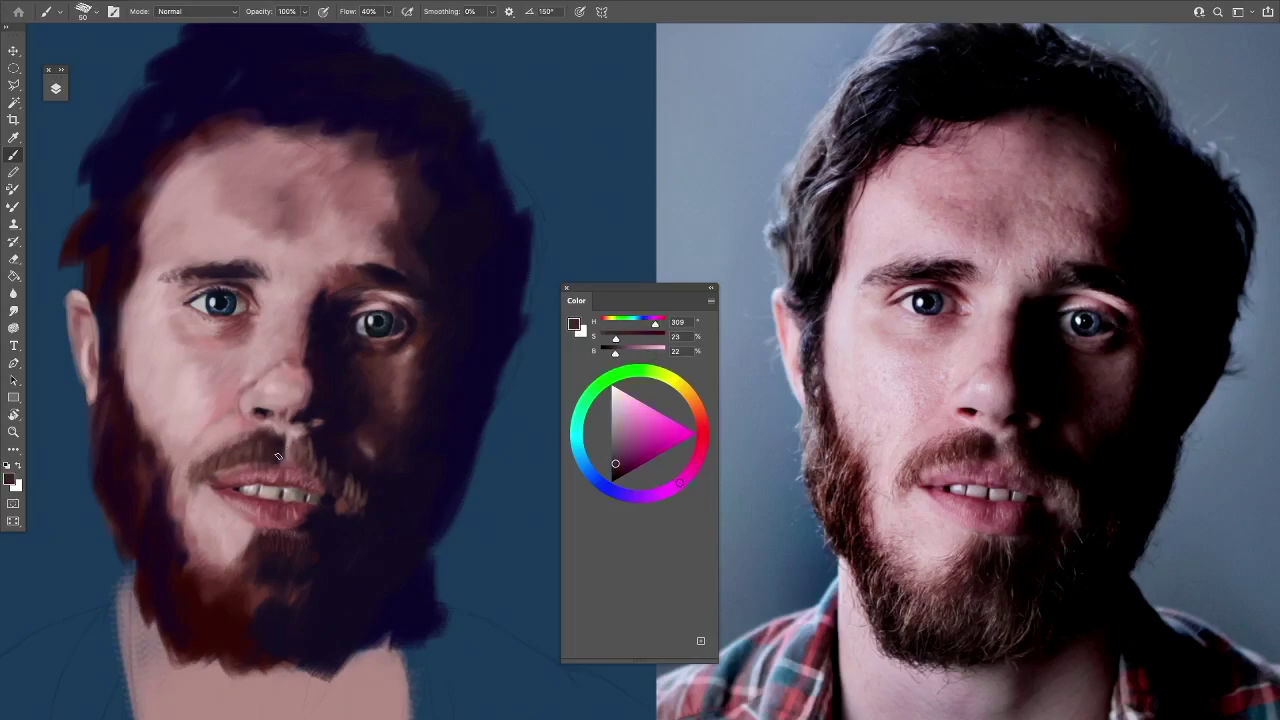
Soften the beard's cheek edge and paint light brown hair strokes down the lit-side jaw with a brush size of 125
left_click(170, 462, "alt")
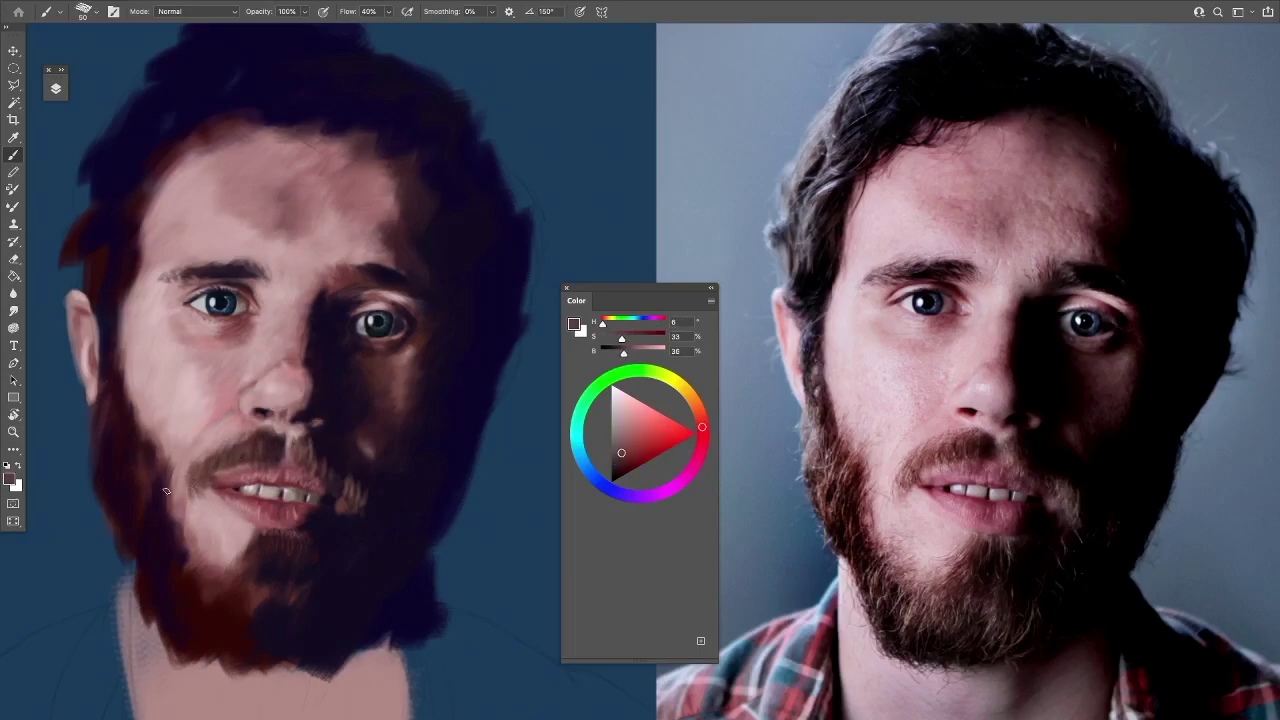
left_click(193, 455, "alt")
left_click(100, 430, "alt")
mouse_move(100, 430)
left_mouse_down()
mouse_move(143, 471)
mouse_move(120, 420)
mouse_move(167, 557)
left_mouse_up()
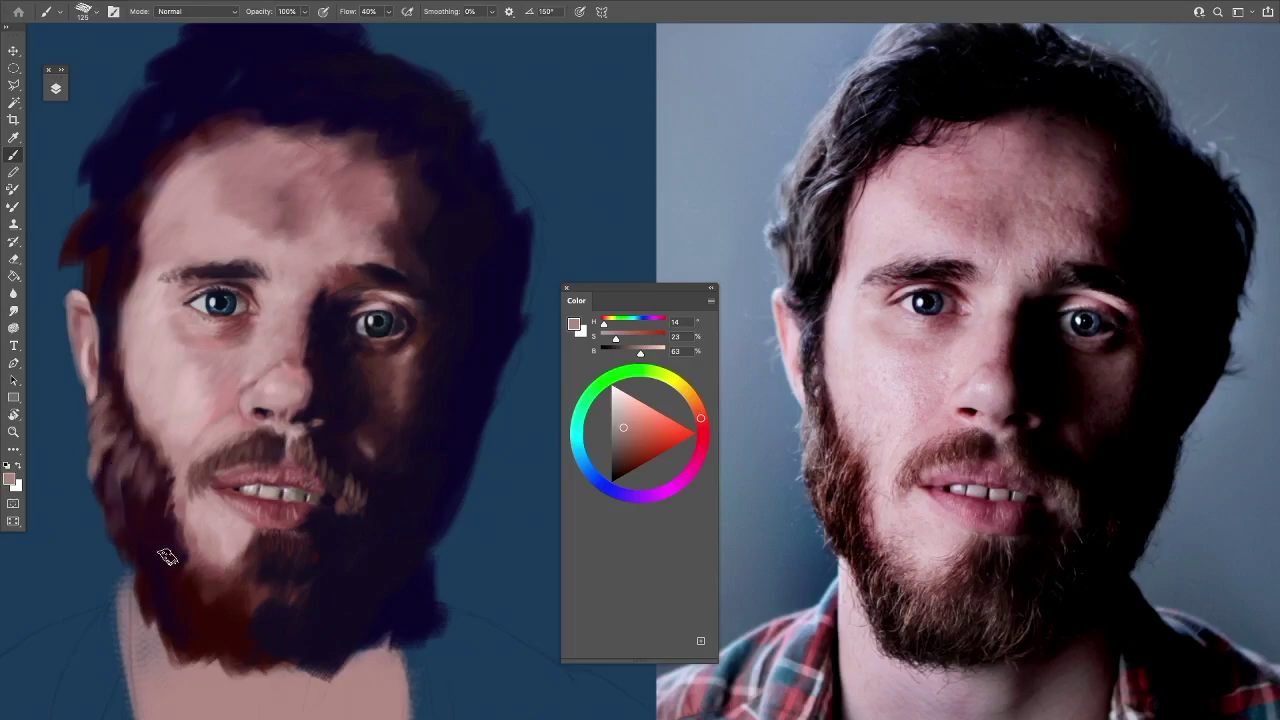
Darken the reddish lower beard with a sampled dark tone and add finer brown strokes along the jaw
left_click(214, 614, "alt")
mouse_move(214, 614)
left_mouse_down()
mouse_move(206, 634)
mouse_move(238, 640)
mouse_move(214, 634)
mouse_move(168, 558)
left_mouse_up()
left_click(122, 443, "alt")
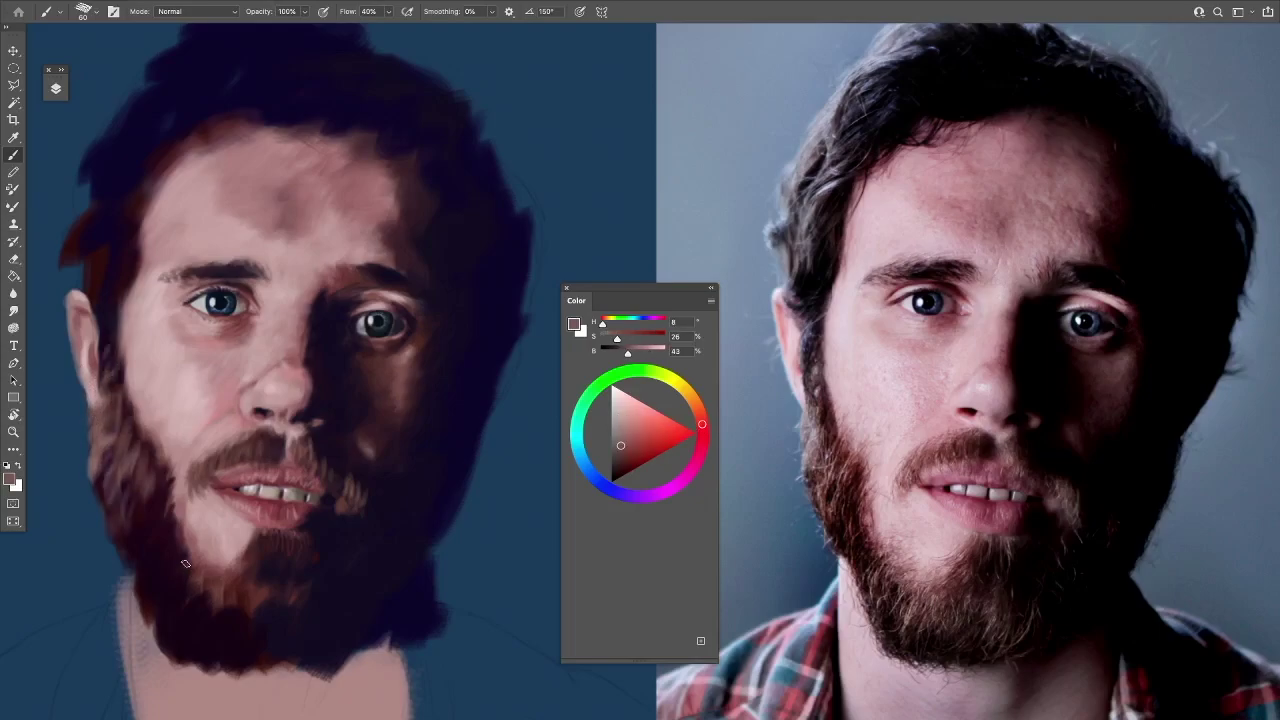
Paint light brown hair strokes over the chin beard and up to the skin below the lower lip
left_click_drag(185, 566, 215, 615)
left_click(206, 596, "alt")
left_click(261, 572, "alt")
left_click(261, 572, "alt")
mouse_move(255, 565)
left_mouse_down()
mouse_move(275, 625)
mouse_move(300, 645)
mouse_move(211, 572)
mouse_move(205, 605)
mouse_move(230, 600)
left_mouse_up()
left_click(215, 590, "alt")
left_click(245, 555, "alt")
mouse_move(240, 530)
left_mouse_down()
mouse_move(255, 550)
mouse_move(236, 572)
left_mouse_up()
Touch up the cheek beard and moustache with sampled dark purples and muted brown
left_click(190, 561, "alt")
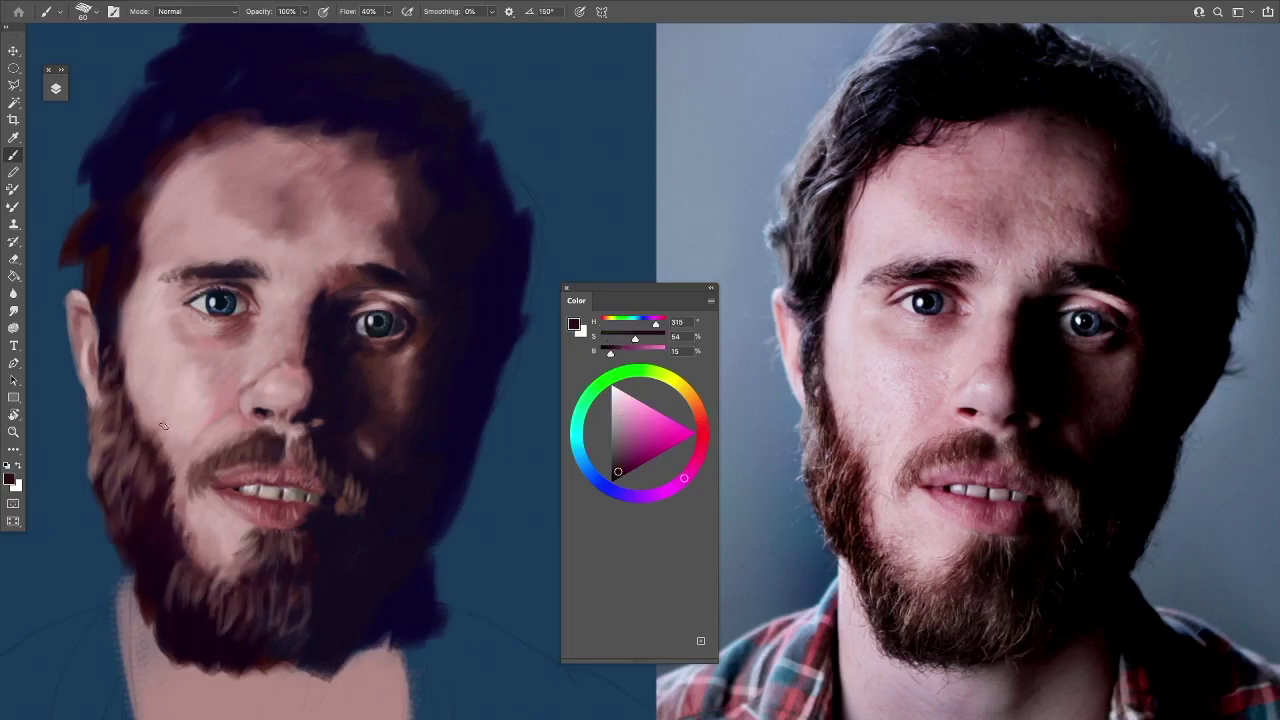
left_click(165, 576, "alt")
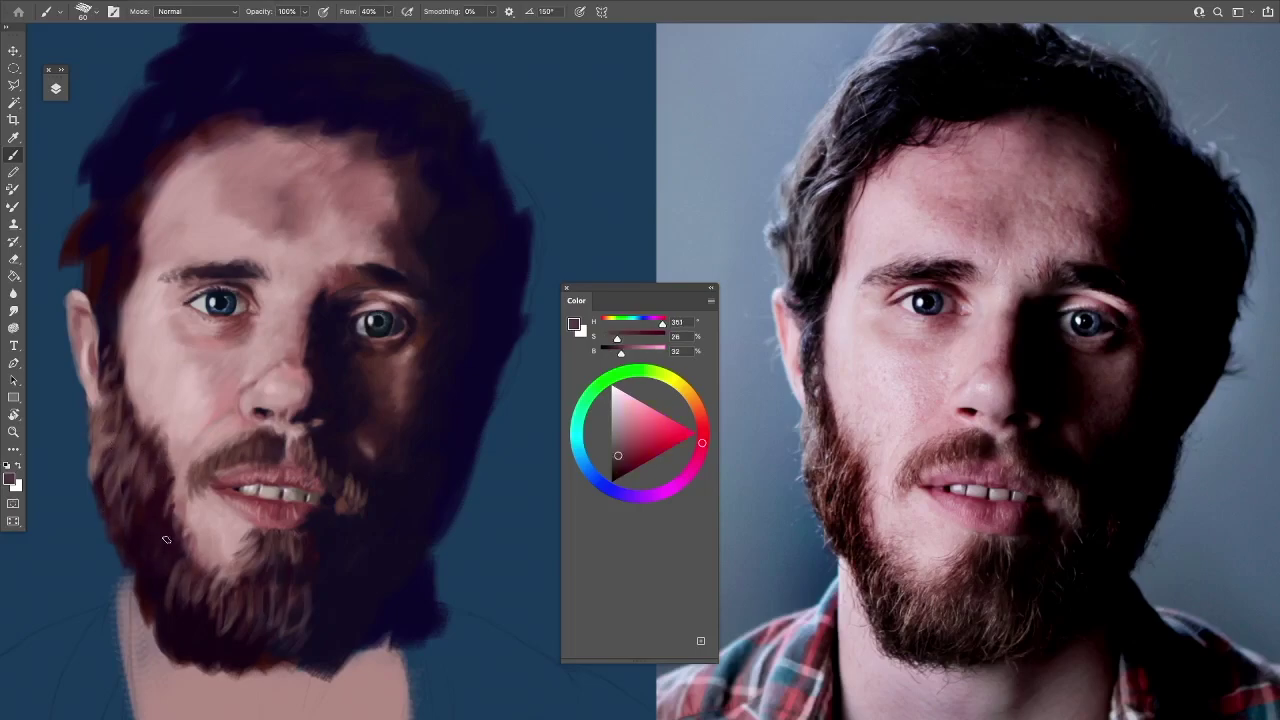
left_click(324, 443, "alt")
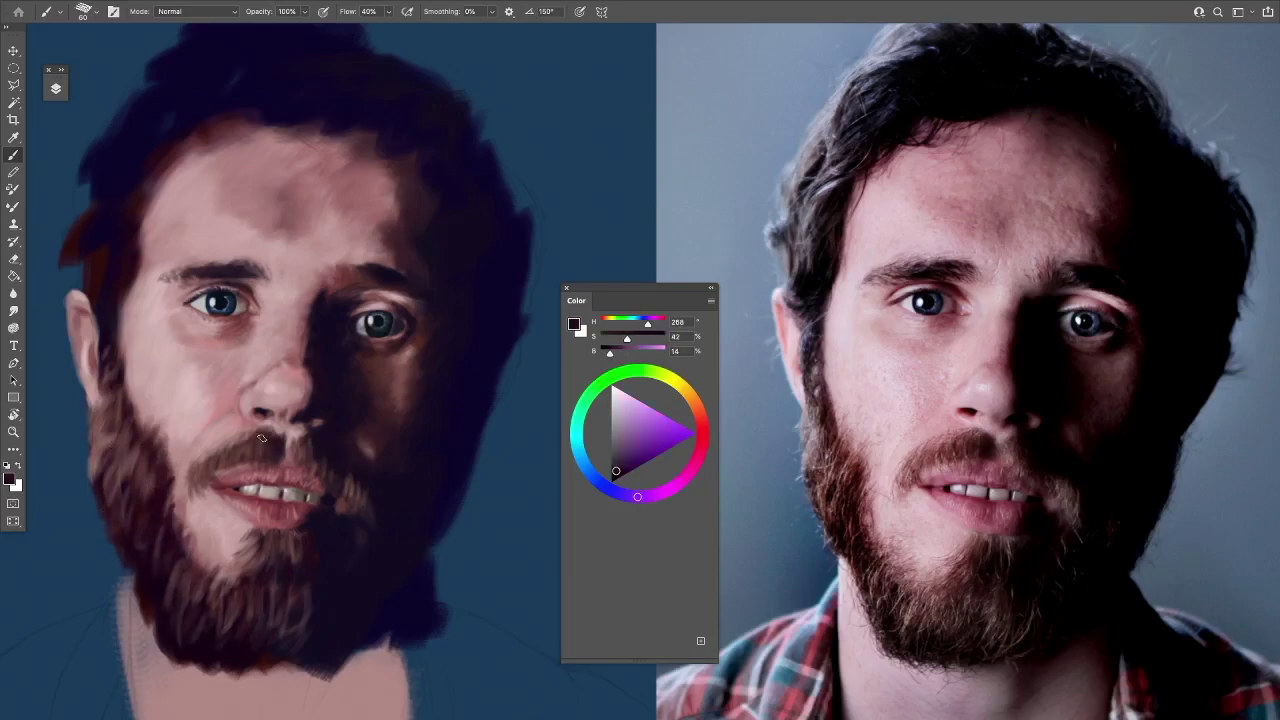
Deepen the lit-side sideburn and cheek beard with dark strokes and paint sampled brown strands into the hair above the ear
left_click_drag(120, 390, 145, 455)
left_click_drag(100, 415, 128, 476)
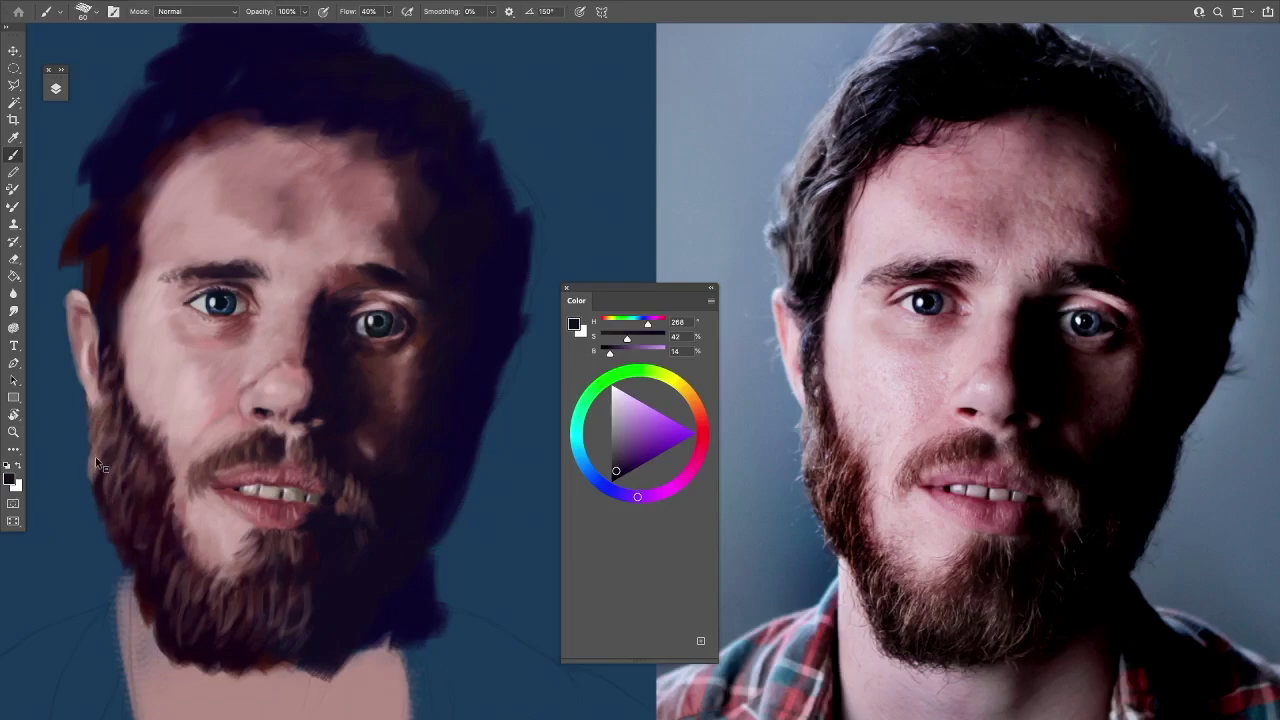
left_click(95, 456, "alt")
mouse_move(100, 286)
left_mouse_down()
mouse_move(85, 228)
mouse_move(110, 205)
mouse_move(110, 140)
left_mouse_up()
left_click_drag(120, 185, 85, 105)
Reshape the hair mass over the forehead and down the shadow side with a sampled dark tone and a brush size of 125
left_click(80, 100, "alt")
left_click(222, 186, "alt")
scroll(318, 152, "down", 1)
mouse_move(203, 168)
left_mouse_down()
mouse_move(145, 255)
mouse_move(146, 333)
mouse_move(143, 257)
mouse_move(263, 97)
mouse_move(452, 173)
mouse_move(481, 377)
left_mouse_up()
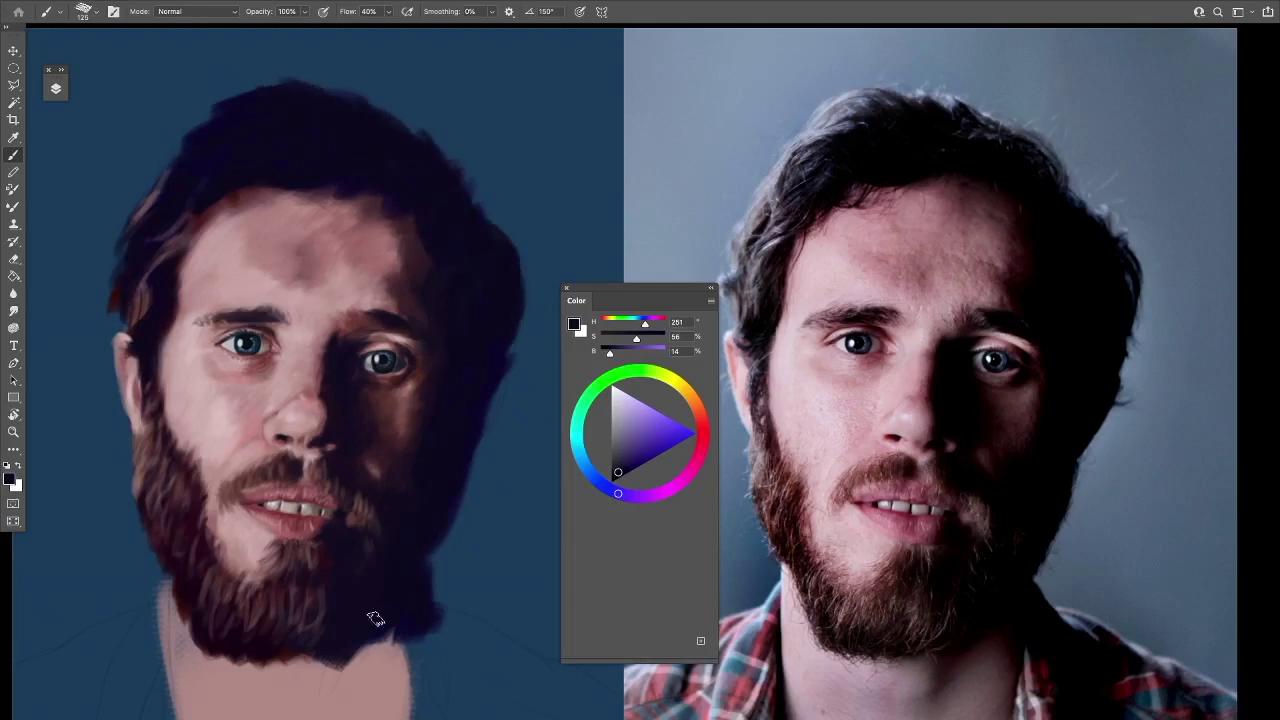
Tidy the beard's shadow-side edge and reinforce the lit jaw and side of the neck with sampled tones
left_click_drag(421, 601, 412, 461)
left_click(270, 538, "alt")
left_click_drag(165, 455, 175, 550)
mouse_move(160, 432)
left_mouse_down()
mouse_move(200, 556)
mouse_move(255, 530)
mouse_move(215, 569)
mouse_move(258, 600)
left_mouse_up()
left_click(175, 600, "alt")
mouse_move(165, 480)
left_mouse_down()
mouse_move(158, 553)
mouse_move(195, 650)
left_mouse_up()
Paint the shadow the beard casts onto the neck with sampled dark and skin tones
mouse_move(300, 510)
left_mouse_down()
mouse_move(330, 585)
mouse_move(385, 635)
left_mouse_up()
left_click(380, 492, "alt")
mouse_move(350, 500)
left_mouse_down()
mouse_move(390, 570)
mouse_move(395, 610)
left_mouse_up()
mouse_move(300, 510)
left_mouse_down()
mouse_move(370, 545)
mouse_move(360, 575)
left_mouse_up()
left_click(366, 520, "alt")
left_click_drag(350, 510, 385, 600)
mouse_move(300, 510)
left_mouse_down()
mouse_move(285, 550)
mouse_move(318, 595)
mouse_move(310, 625)
left_mouse_up()
Extend the neck and upper chest downward with long strokes of sampled skin and shadow tones
left_click(300, 560, "alt")
left_click_drag(275, 545, 290, 635)
left_click_drag(300, 525, 335, 635)
left_click_drag(320, 580, 375, 630)
left_click(357, 527, "alt")
mouse_move(357, 527)
left_mouse_down()
mouse_move(335, 555)
mouse_move(400, 640)
left_mouse_up()
left_click(330, 520, "alt")
left_click(394, 509, "alt")
Block in the dark shadow-side shoulder and the dark inner collar on the lit side with a sampled dark tone
left_click_drag(394, 509, 455, 575)
mouse_move(428, 468)
left_mouse_down()
mouse_move(432, 493)
mouse_move(535, 520)
left_mouse_up()
mouse_move(150, 465)
left_mouse_down()
mouse_move(143, 570)
mouse_move(185, 700)
left_mouse_up()
left_click_drag(135, 530, 140, 625)
Mix a red and block in the plaid shirt's lit shoulder and the collar on both sides of the neck
left_click(700, 445)
left_click(640, 443)
left_click(703, 436)
mouse_move(135, 470)
left_mouse_down()
mouse_move(130, 515)
mouse_move(140, 455)
mouse_move(110, 590)
left_mouse_up()
left_click_drag(130, 500, 125, 640)
left_click_drag(150, 470, 160, 680)
left_click_drag(60, 500, 140, 465)
left_click_drag(410, 485, 435, 630)
left_click_drag(430, 465, 433, 560)
Brush sampled tones across the bottom of the chest between the shirt collars
left_click(415, 625, "alt")
left_click(380, 610, "alt")
mouse_move(350, 630)
left_mouse_down()
mouse_move(240, 670)
mouse_move(192, 636)
mouse_move(180, 560)
mouse_move(200, 690)
left_mouse_up()
left_click(190, 690, "alt")
left_click(200, 690, "alt")
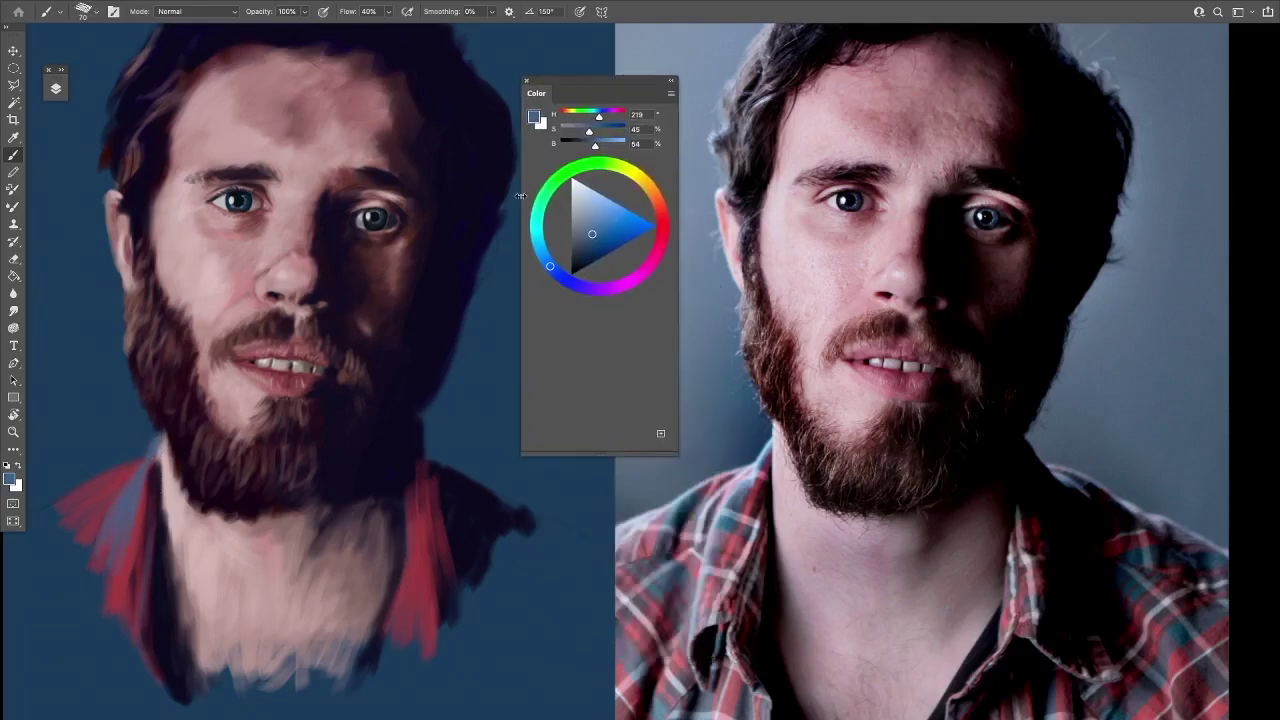
Paint muted blue patches on the lit shoulder and pale blue-grey highlights along its collar and upper edge
left_click_drag(95, 485, 45, 565)
left_click(152, 447, "alt")
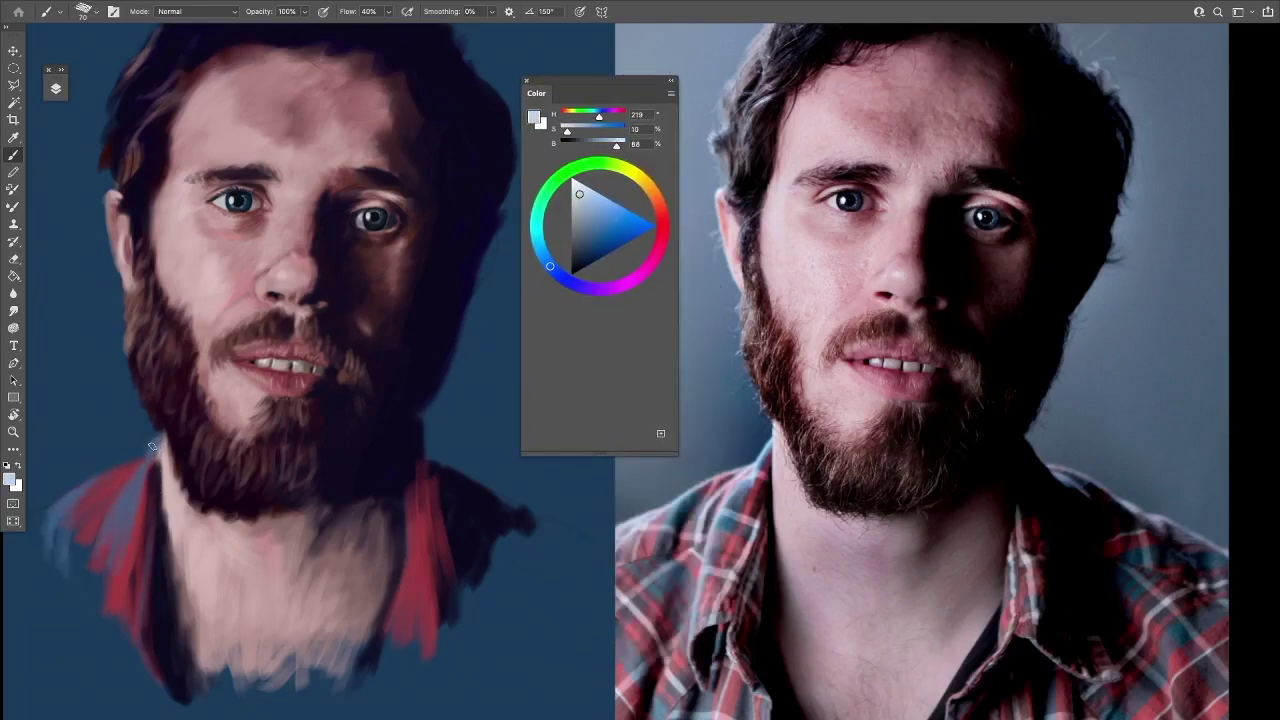
left_click(139, 493, "alt")
left_click(129, 587, "alt")
left_click_drag(129, 587, 100, 650)
left_click(153, 463, "alt")
mouse_move(153, 463)
left_mouse_down()
mouse_move(163, 512)
mouse_move(112, 535)
mouse_move(40, 530)
left_mouse_up()
Build up the plaid pattern on the lit shoulder with sampled shirt colours
left_click(97, 500, "alt")
left_click(89, 553, "alt")
mouse_move(75, 490)
left_mouse_down()
mouse_move(80, 540)
mouse_move(55, 570)
left_mouse_up()
left_click(77, 592, "alt")
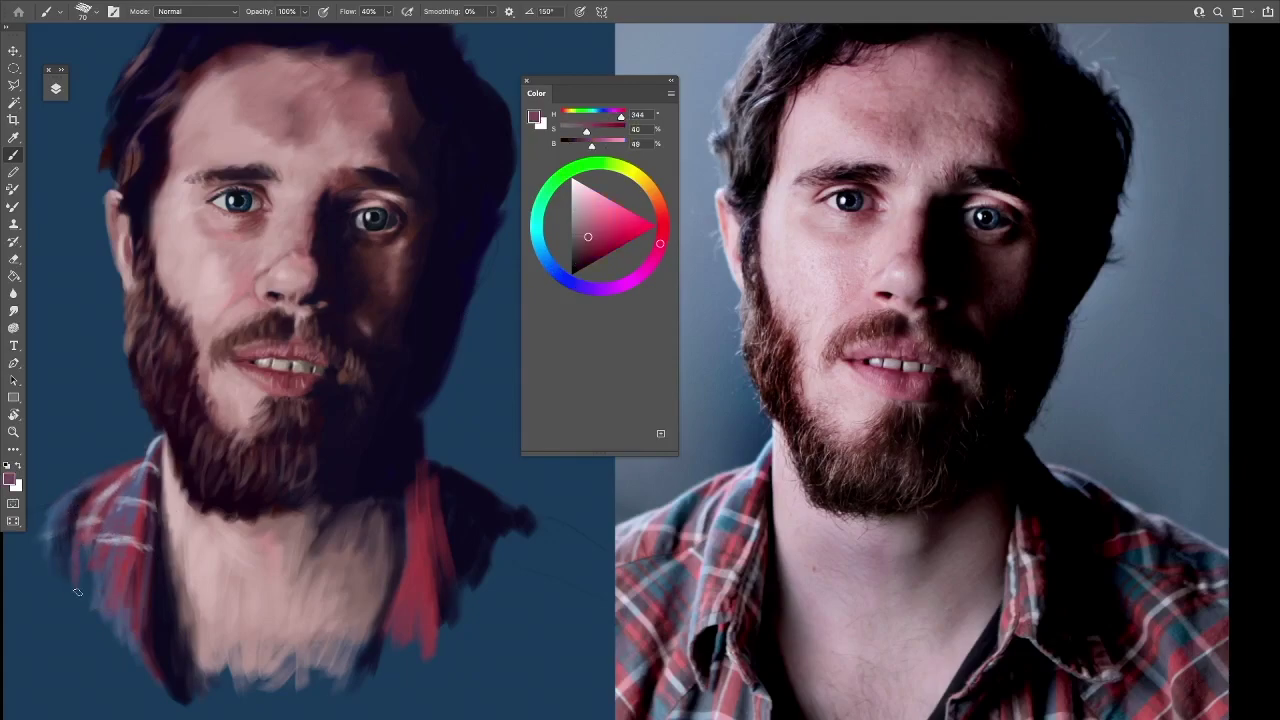
Paint pale blue-grey plaid lines and darker sampled tones on the shadow-side collar and shirt front
scroll(77, 592, "left", 3)
left_click(95, 505, "alt")
scroll(150, 520, "right", 4)
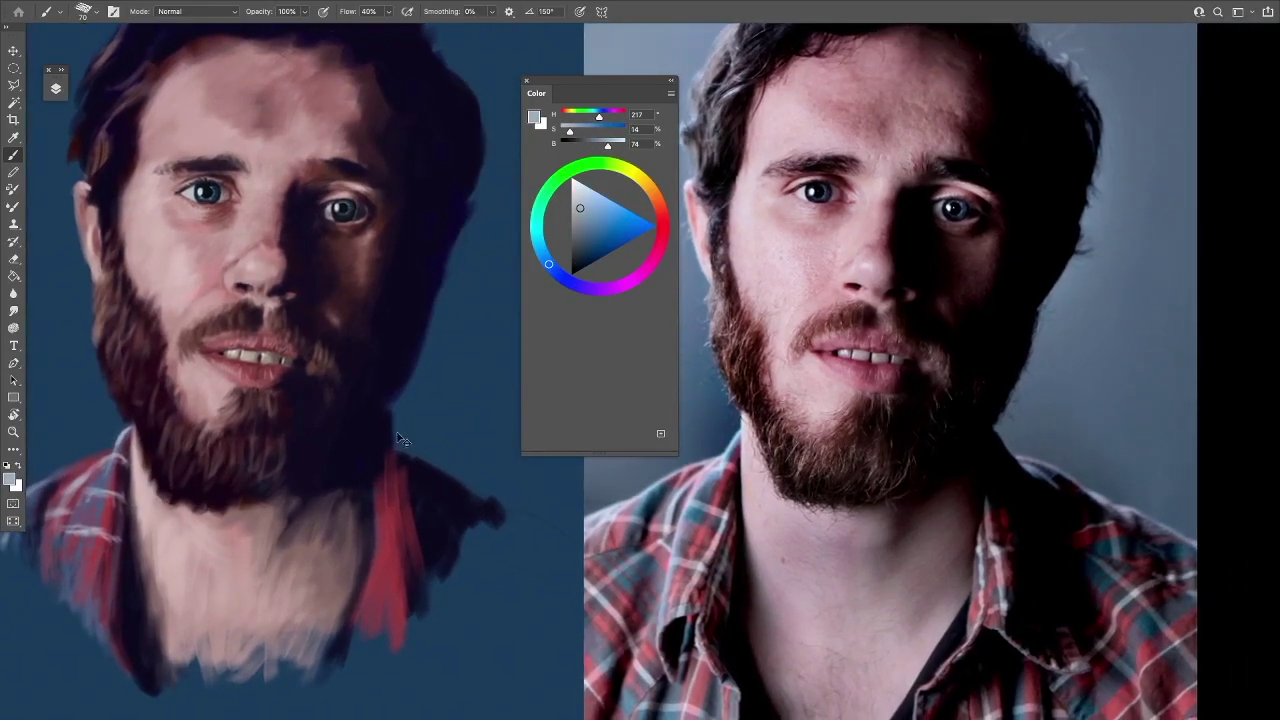
left_click(398, 454, "alt")
mouse_move(388, 474)
left_mouse_down()
mouse_move(408, 540)
mouse_move(378, 620)
mouse_move(474, 565)
left_mouse_up()
left_click(398, 530, "alt")
left_click(380, 608, "alt")
left_click(411, 607, "alt")
mouse_move(408, 622)
left_mouse_down()
mouse_move(352, 658)
mouse_move(446, 630)
left_mouse_up()
left_click(404, 604, "alt")
Highlight the shadow-side shoulder's upper edge in pale blue-grey and extend its outer end with muted plaid colours
left_click(396, 470, "alt")
mouse_move(396, 462)
left_mouse_down()
mouse_move(404, 515)
mouse_move(460, 490)
mouse_move(520, 515)
mouse_move(550, 565)
left_mouse_up()
left_click(407, 470, "alt")
left_click(500, 522, "alt")
left_click_drag(490, 530, 506, 509)
left_click(488, 545, "alt")
left_click_drag(515, 585, 478, 554)
Paint greyish highlight strands over the crown and down the lit side of the hair with a brush size of 70
scroll(500, 561, "down", 3)
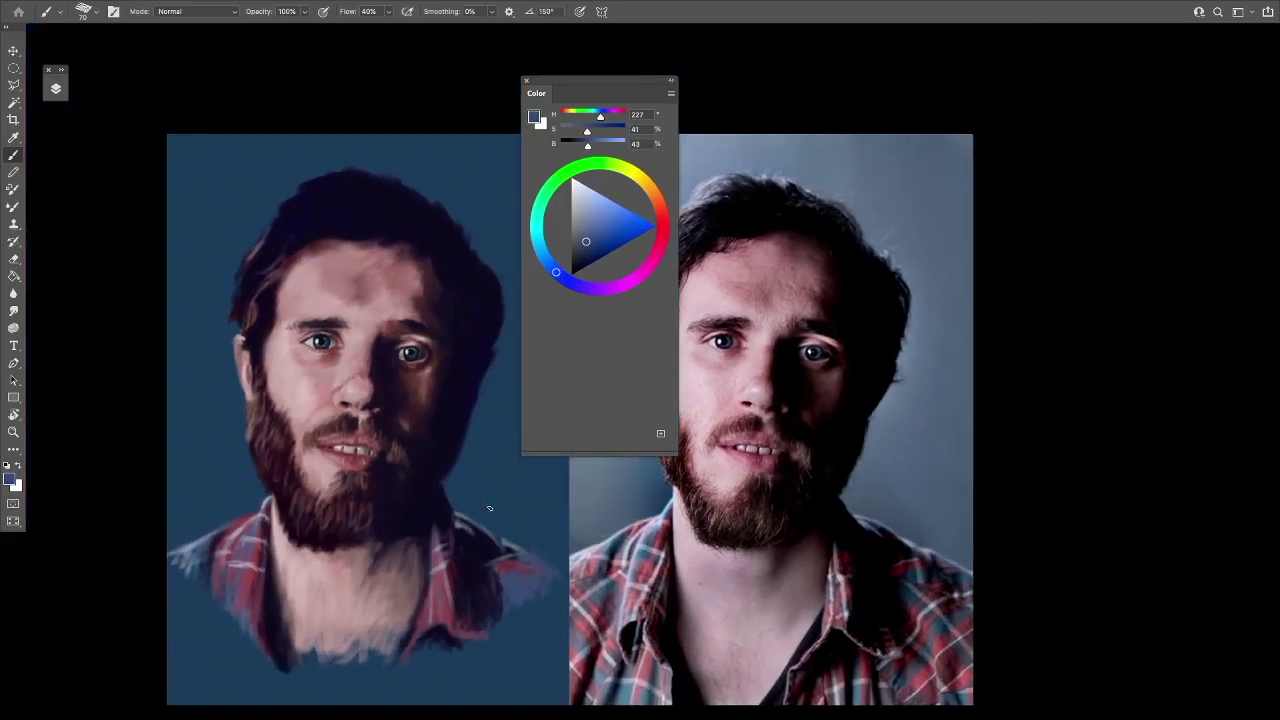
scroll(423, 197, "up", 2)
left_click(423, 197, "alt")
mouse_move(306, 140)
left_mouse_down()
mouse_move(230, 178)
mouse_move(172, 268)
mouse_move(250, 165)
mouse_move(467, 243)
left_mouse_up()
mouse_move(246, 188)
left_mouse_down()
mouse_move(196, 256)
mouse_move(180, 316)
left_mouse_up()
mouse_move(176, 264)
left_mouse_down()
mouse_move(168, 336)
mouse_move(165, 302)
left_mouse_up()
Add sampled dark and muted strands to the hair at the lit temple and above the ear
left_click(211, 437, "alt")
left_click(205, 300, "alt")
mouse_move(202, 224)
left_mouse_down()
mouse_move(180, 262)
mouse_move(195, 345)
left_mouse_up()
left_click(210, 292, "alt")
left_click_drag(214, 292, 204, 284)
left_click(180, 316, "alt")
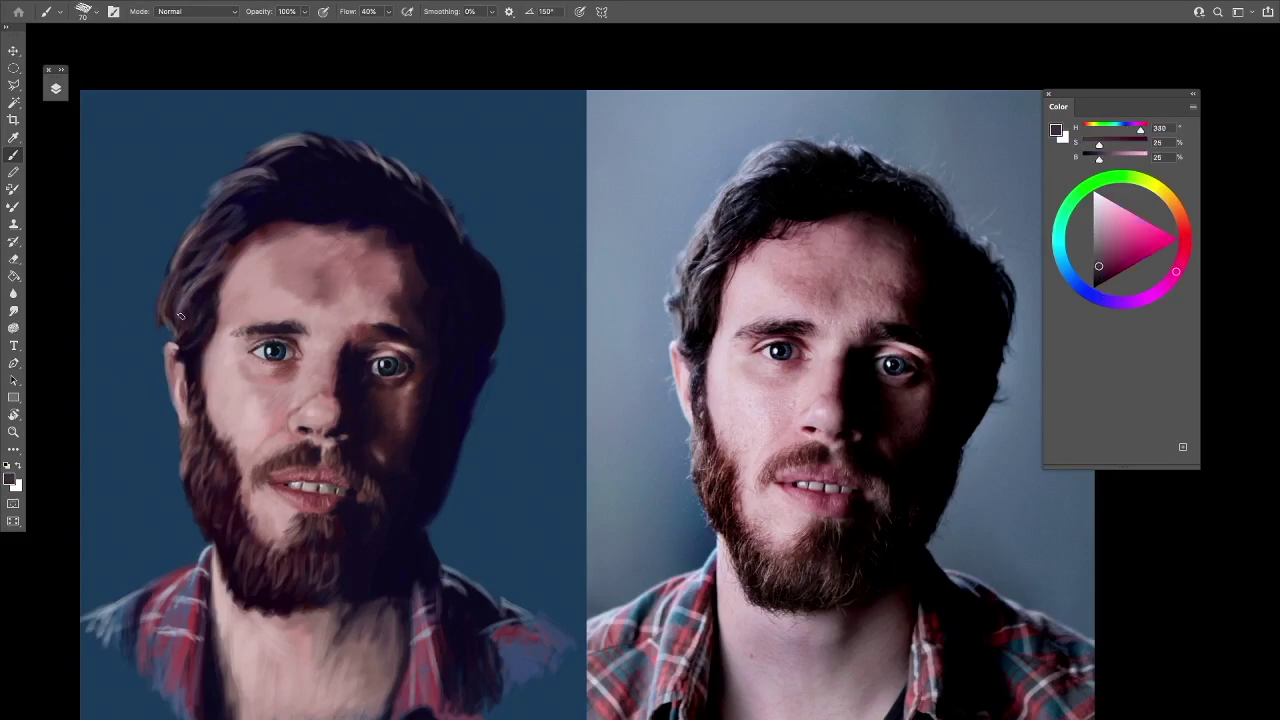
Refine the hair strands and lit-side hairline with sampled hair tones and a brush size of 60
left_click(230, 200, "alt")
left_click(235, 177, "alt")
left_click(280, 205, "alt")
left_click(234, 236, "alt")
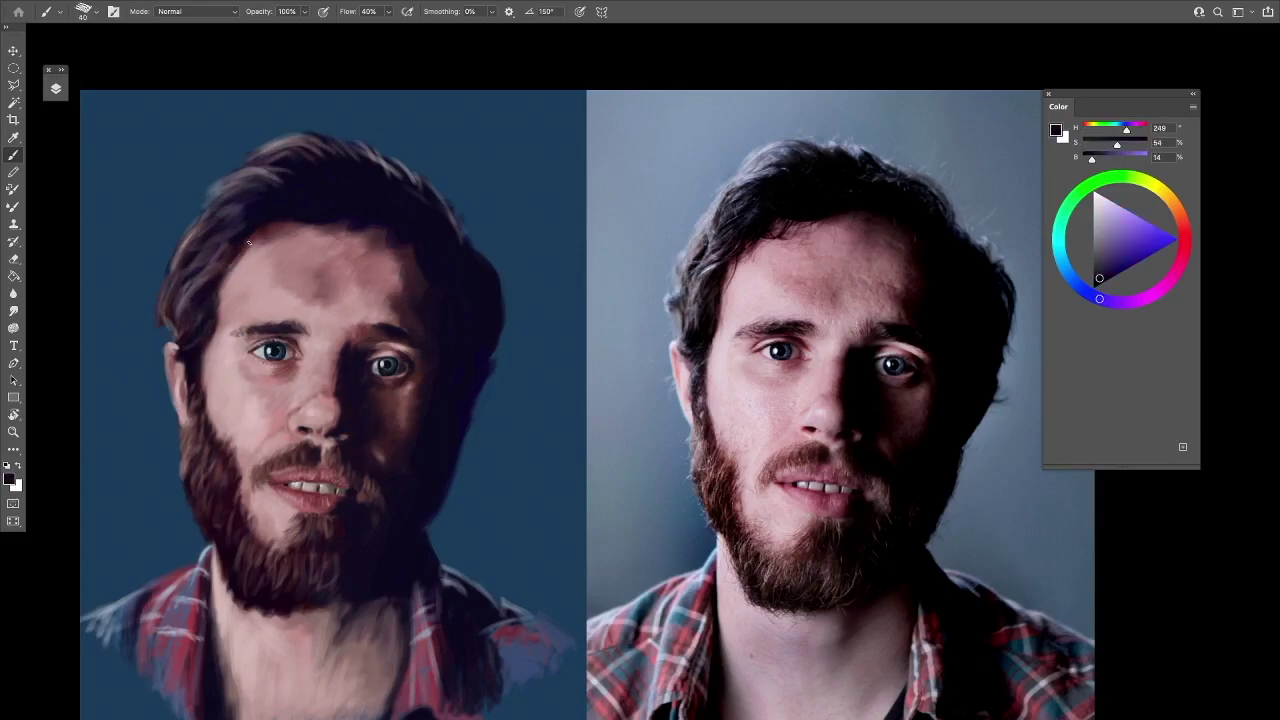
Break up the hairline along the top of the forehead with sampled tones and a brush size of 50
left_click(362, 240, "alt")
left_click(359, 148, "alt")
left_click(352, 244, "alt")
left_click(356, 219, "alt")
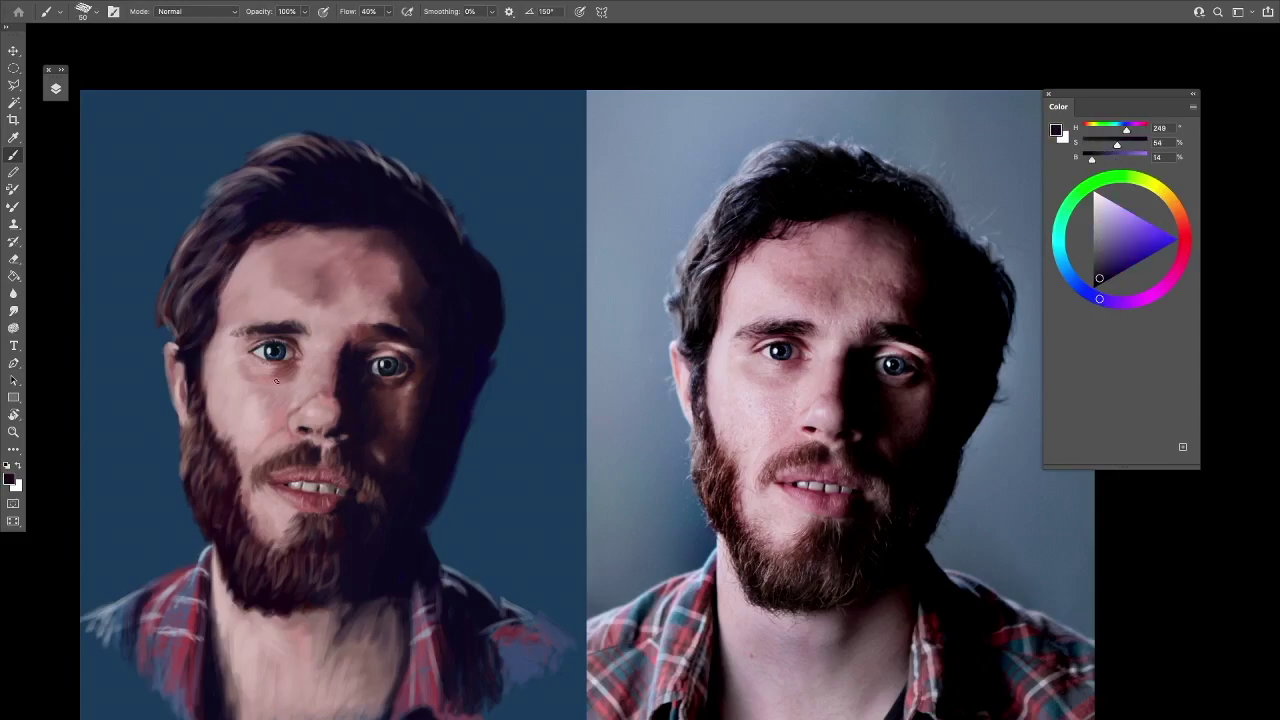
Refine both eyebrows with fine strokes of sampled dark and skin tones at a brush size of 30
key("ctrl+plus")
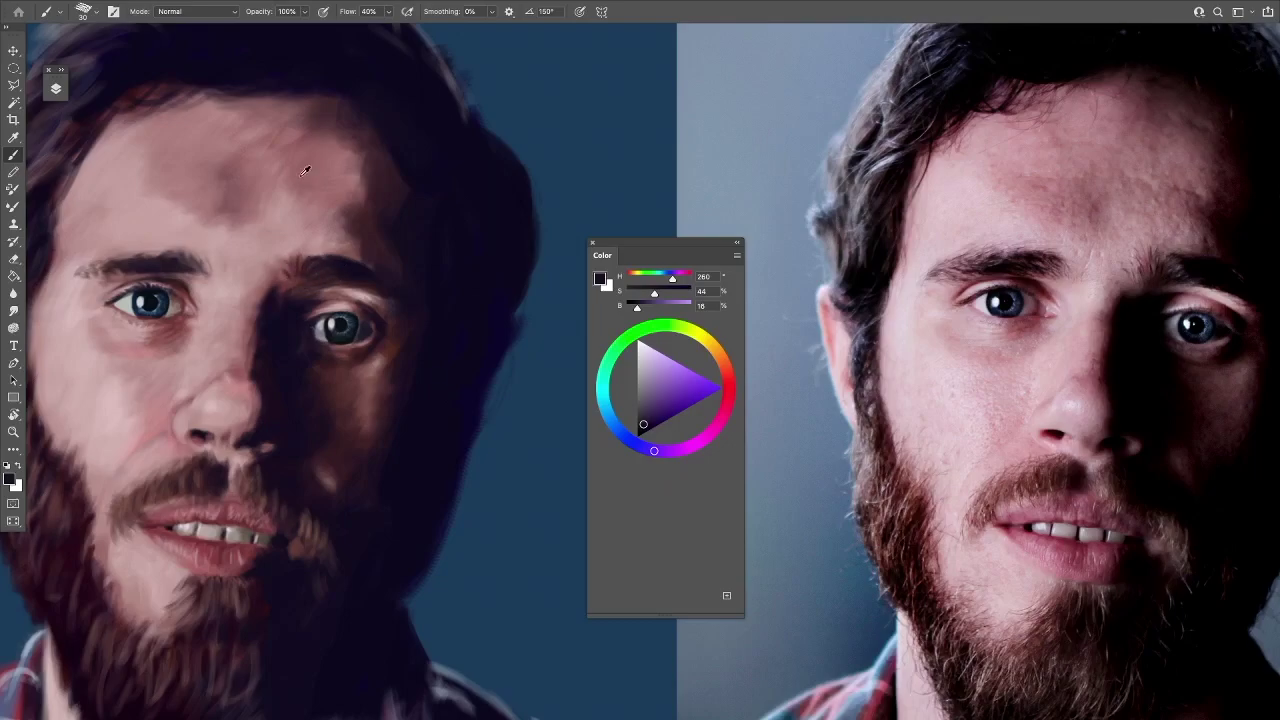
left_click(310, 287, "alt")
left_click(310, 294, "alt")
left_click(327, 305, "alt")
left_click(355, 265, "alt")
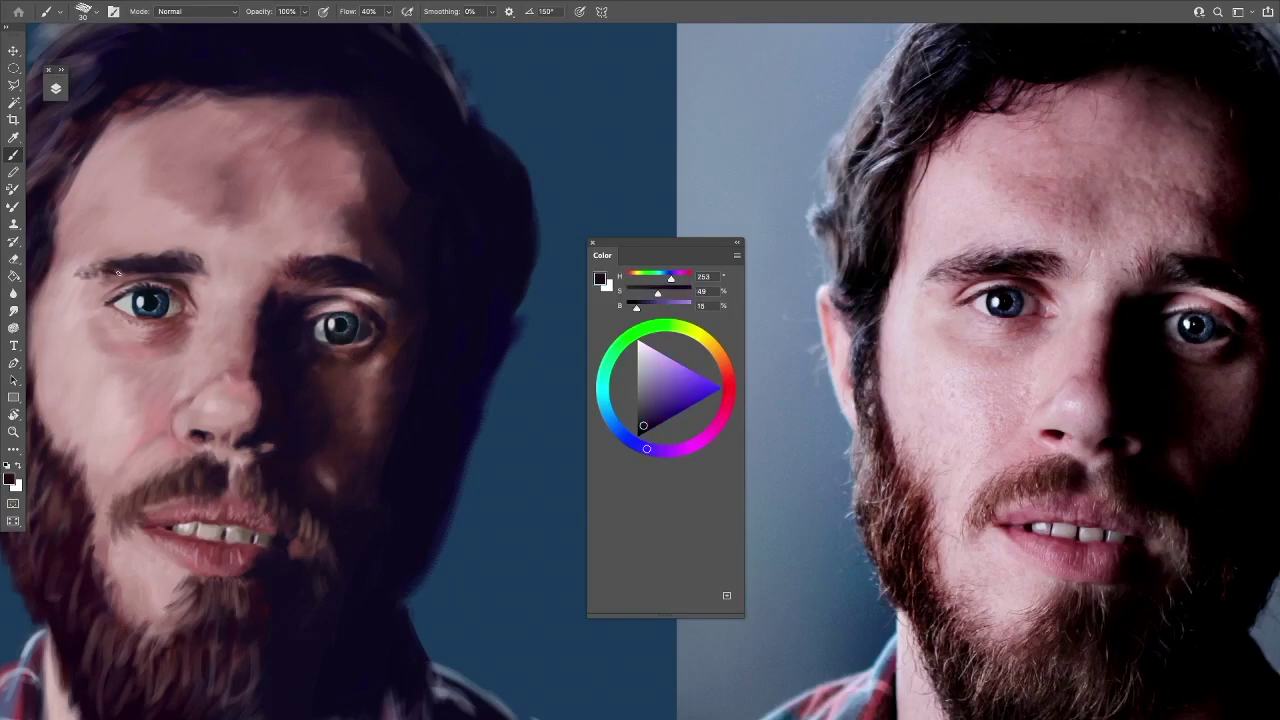
left_click(213, 268, "alt")
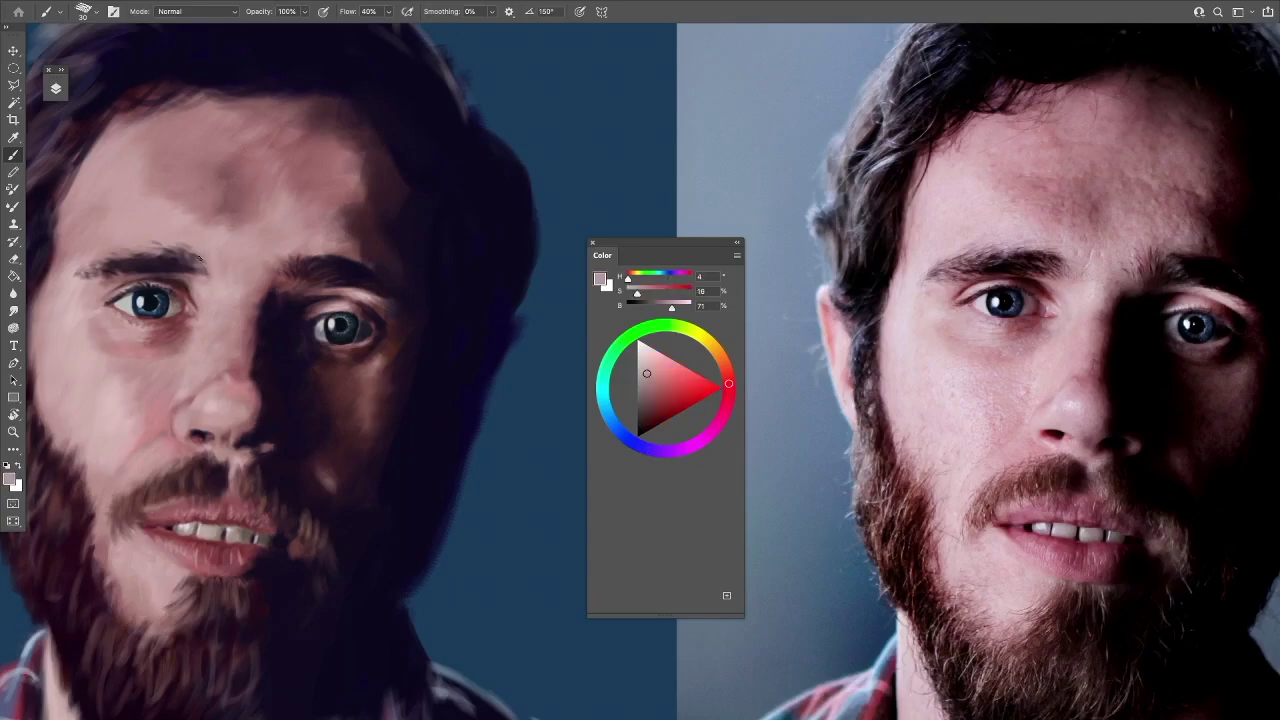
left_click(145, 258, "alt")
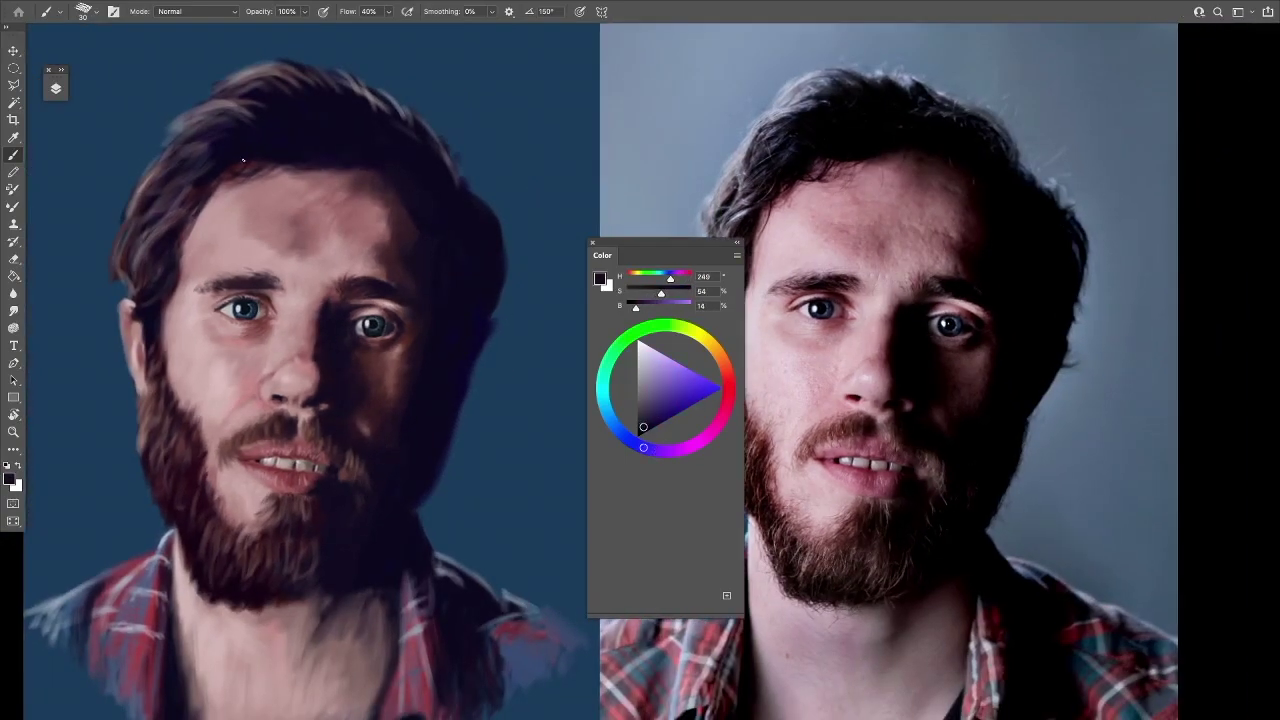
Add sampled grey strands along the lit outer edge of the hair and trim its silhouette with the Eraser
mouse_move(204, 125)
left_mouse_down()
mouse_move(170, 215)
mouse_move(150, 170)
left_mouse_up()
left_click(197, 115, "alt")
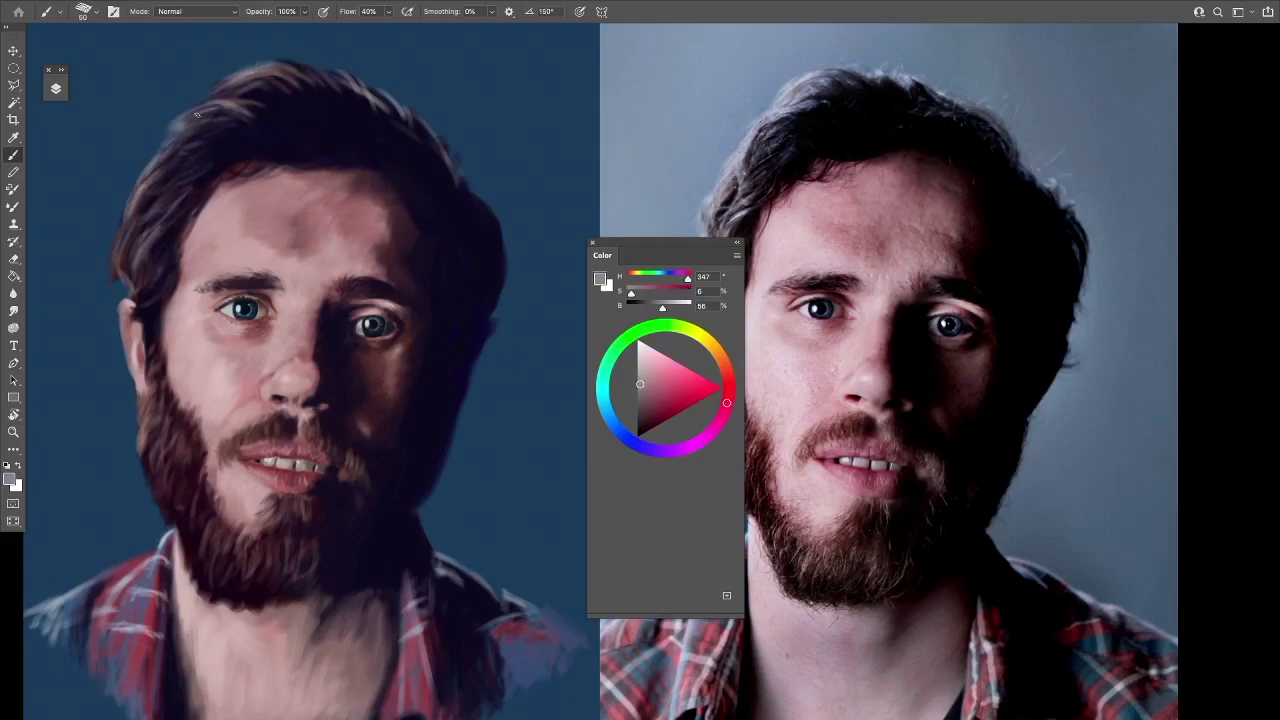
key("e")
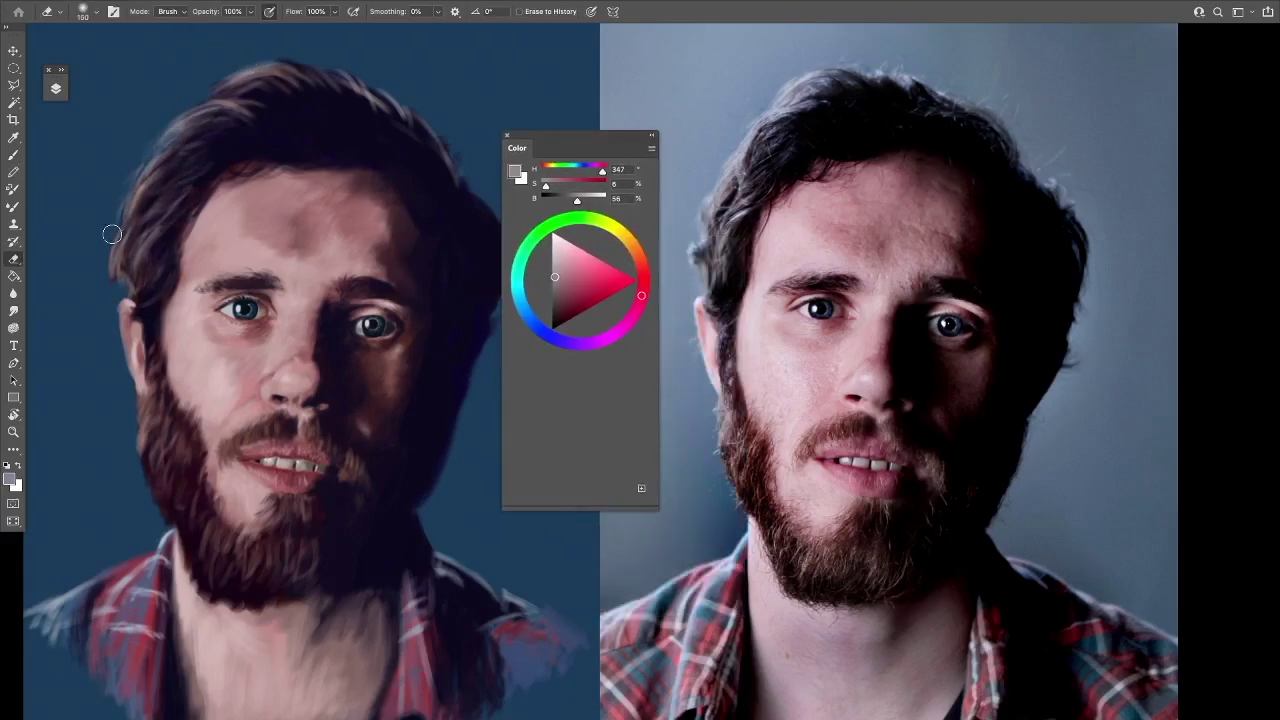
key("b")
Paint sampled dark strands above the ear and light grey strands along the crown
left_click(125, 264, "alt")
left_click(113, 260, "alt")
left_click(147, 318, "alt")
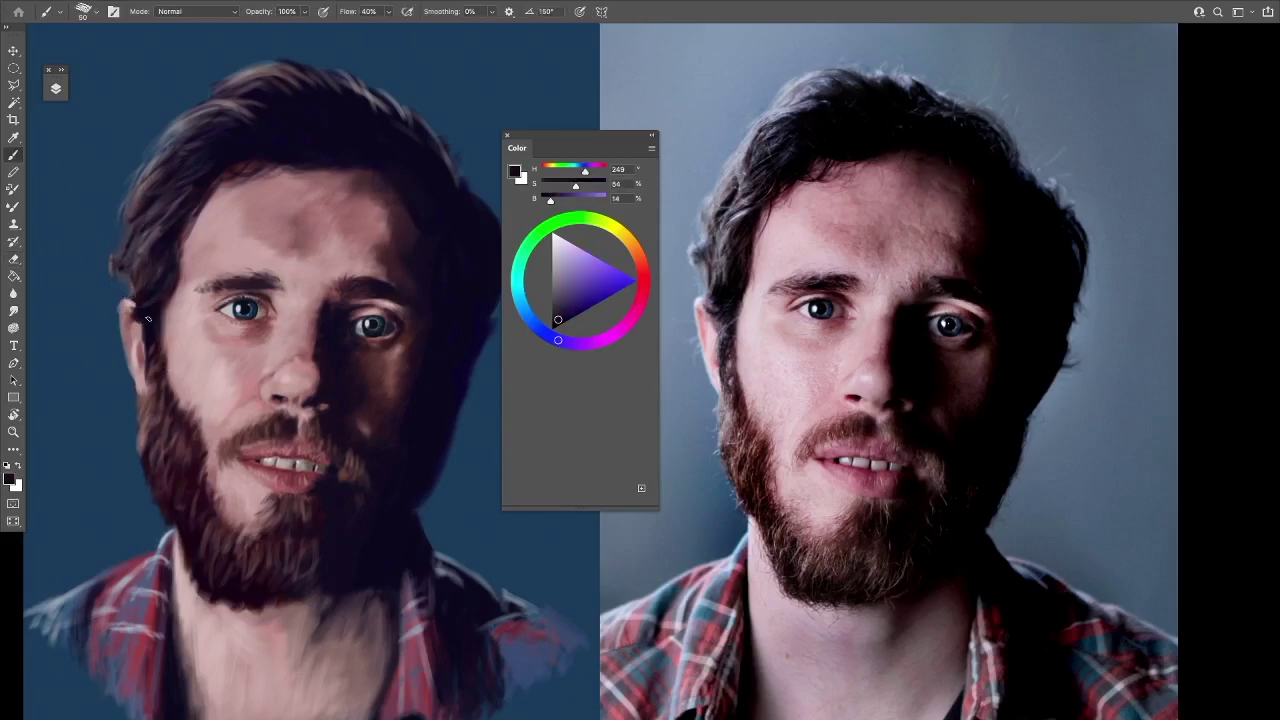
left_click(150, 319, "alt")
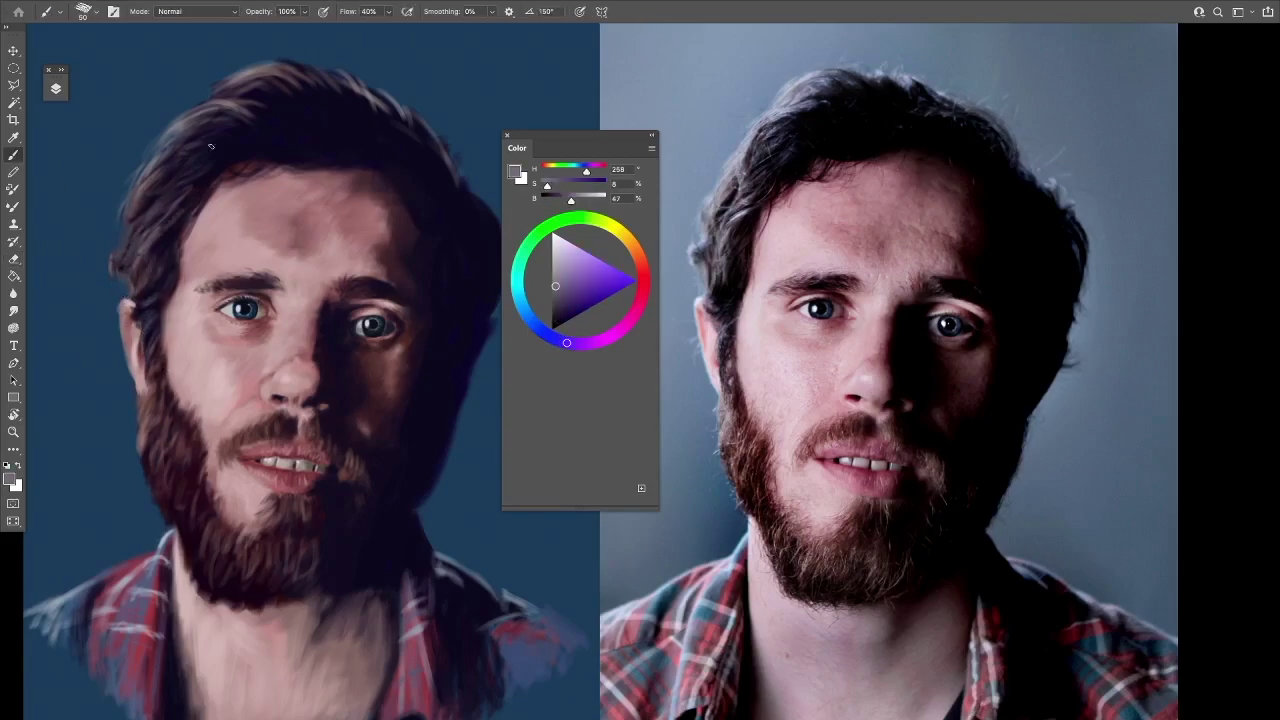
left_click_drag(246, 100, 334, 66)
Clean up the edge beside the ear and paint muted greyish strands into the lit-side sideburn
left_click(147, 362, "alt")
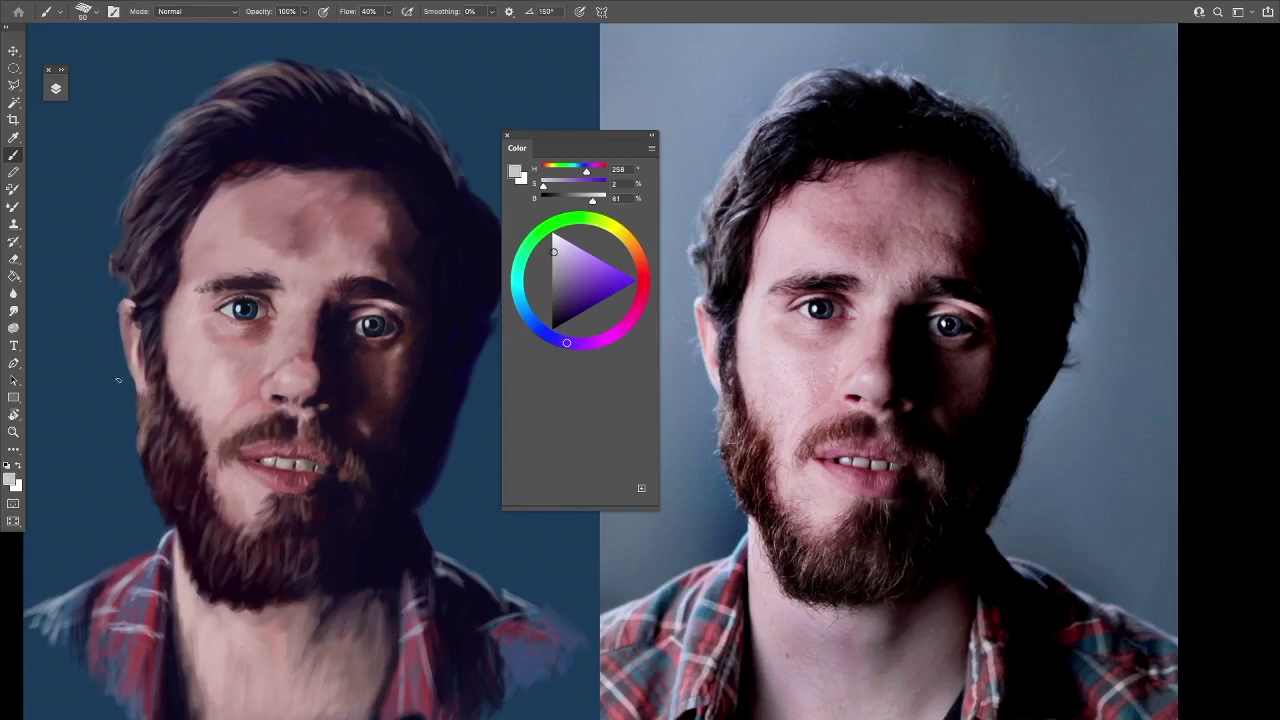
key("e")
key("b")
left_click(150, 465, "alt")
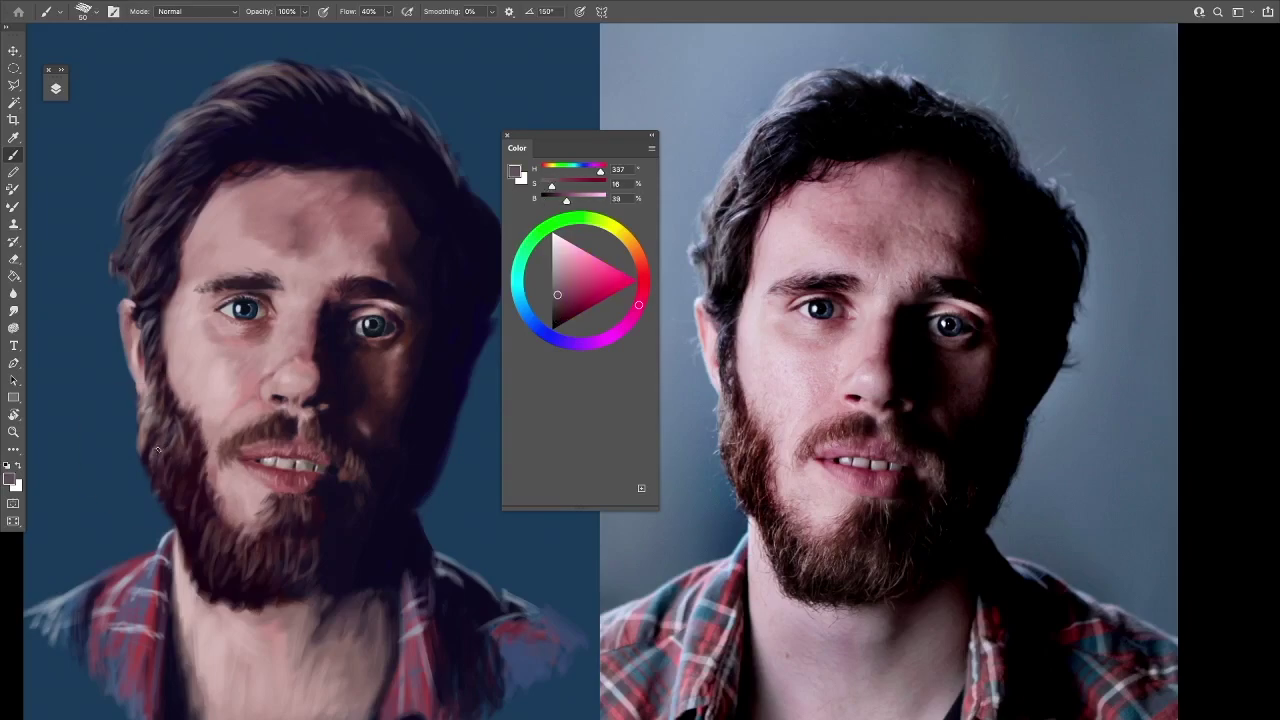
left_click(151, 469, "alt")
Paint reddish hair strokes through the lit-side cheek beard, shifting the red to hue 14
left_click(206, 497, "alt")
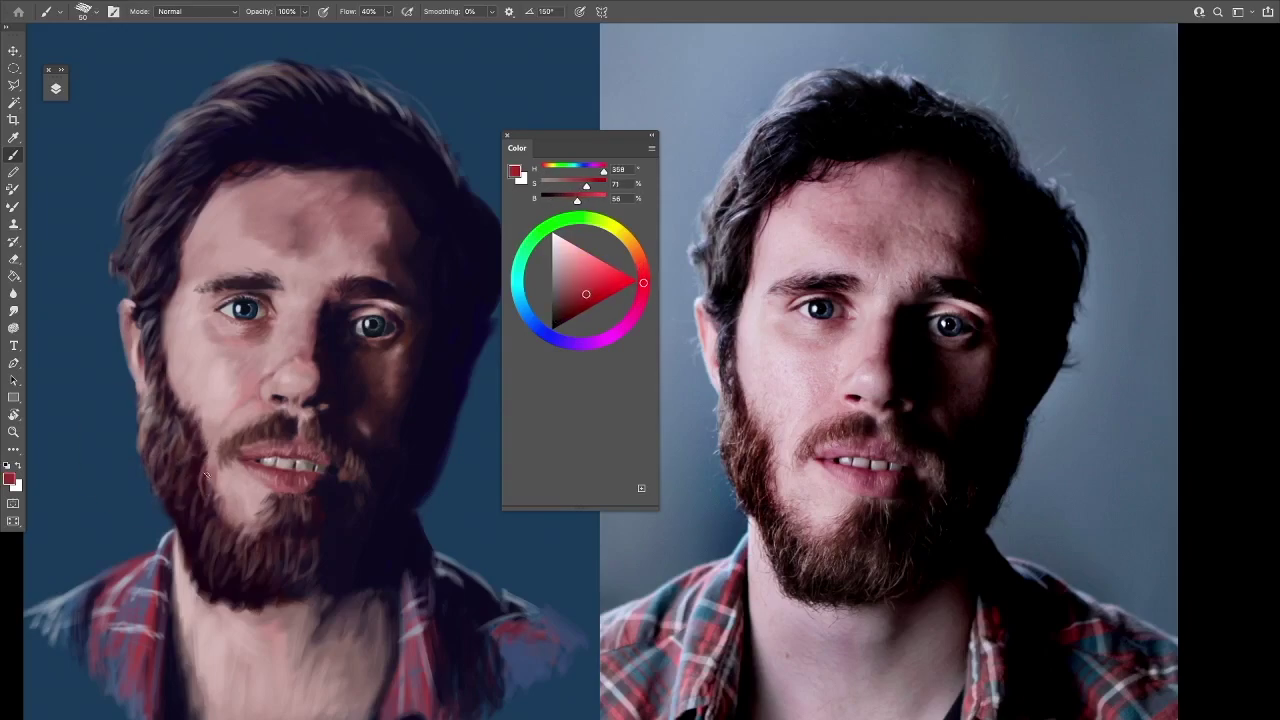
left_click(641, 266)
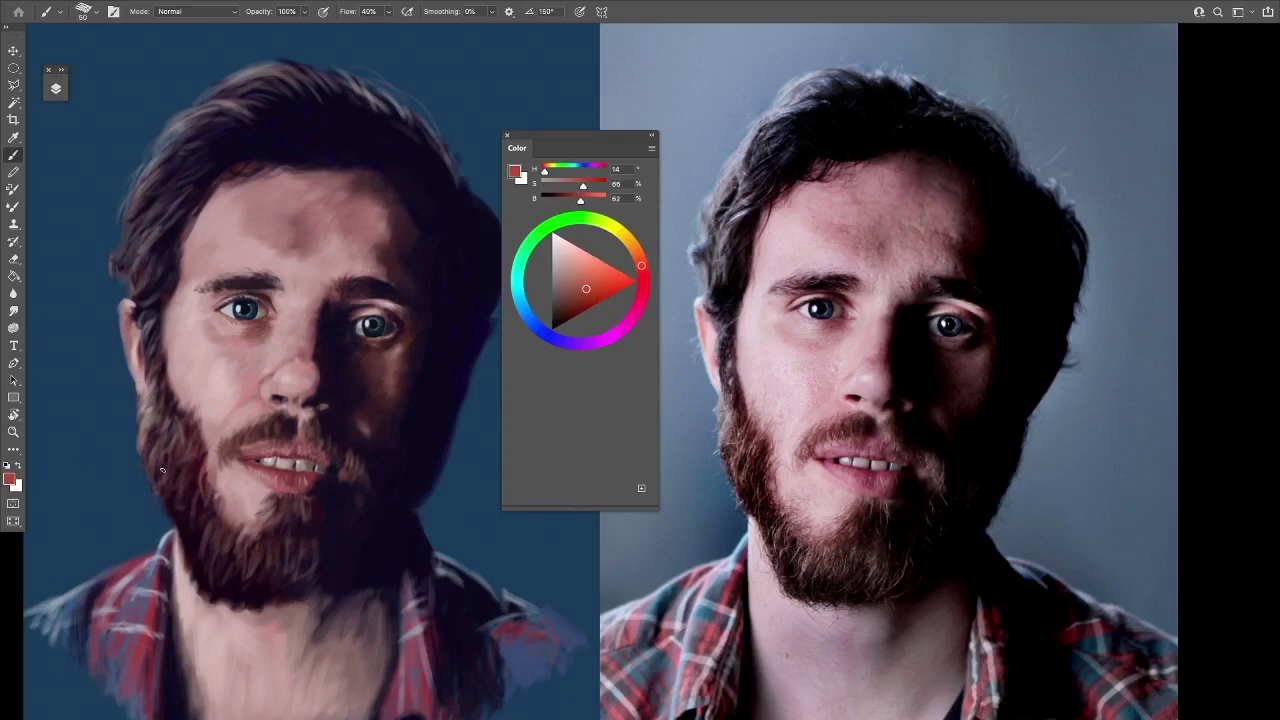
left_click(182, 447, "alt")
Paint a sampled dark red over the outer shadow-side shoulder with a brush size of 90
key("ctrl+minus")
left_click_drag(580, 140, 1058, 114)
left_click(523, 606, "alt")
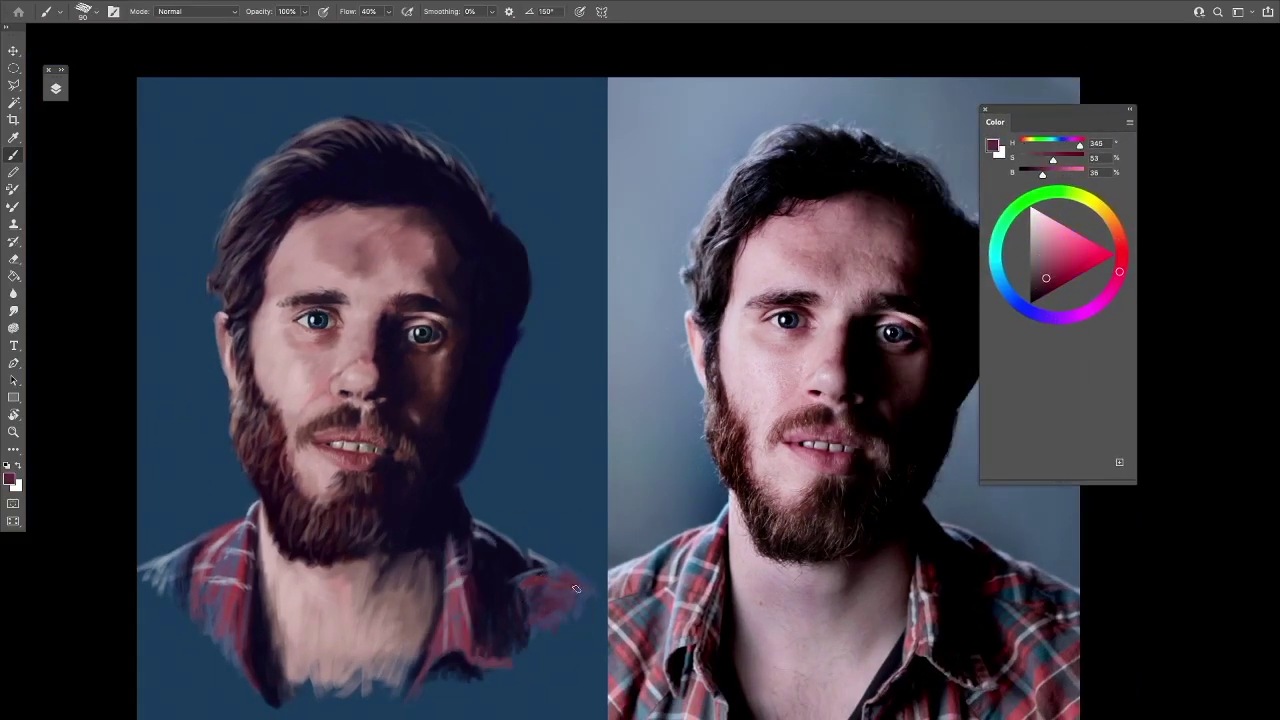
Hide the reference photo and move the portrait to the middle of the canvas
left_click(55, 88)
left_click(86, 258)
left_click_drag(314, 312, 571, 310)
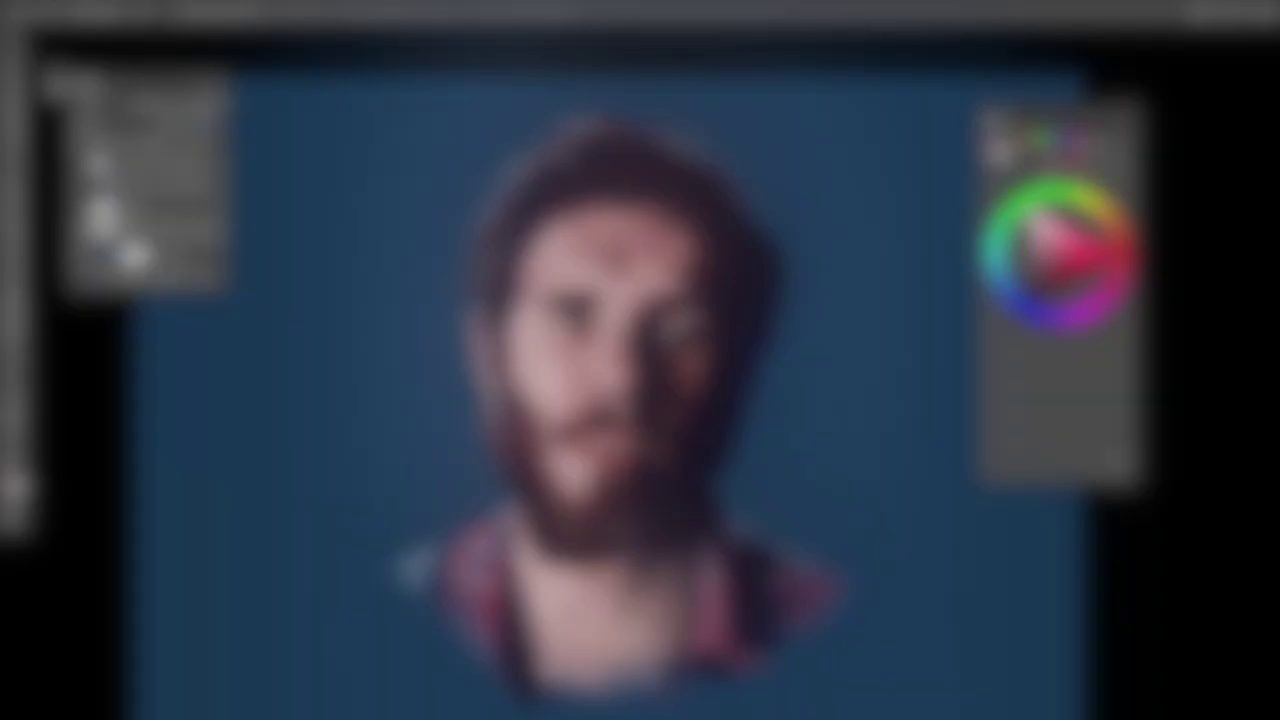